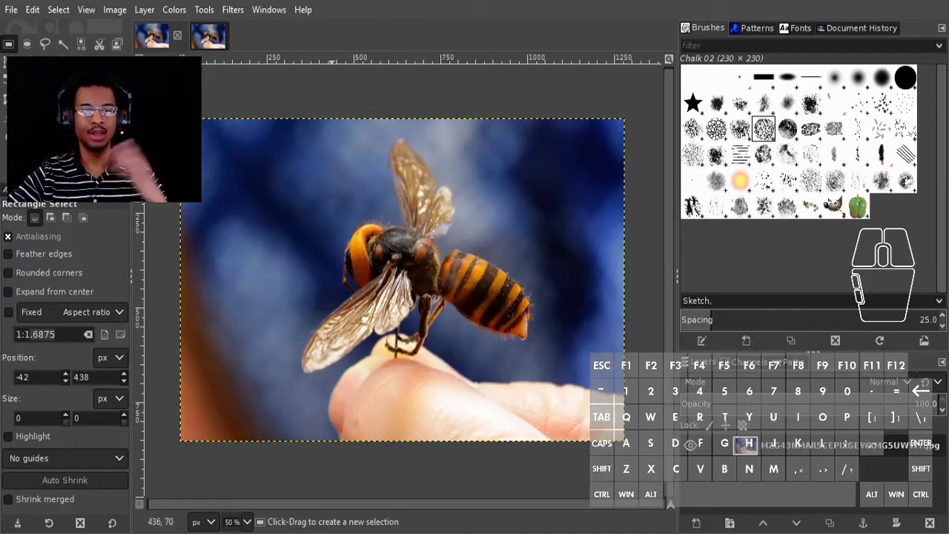
Switch to the second hornet image and try a rectangle selection of about 1370 by 930 px around the whole picture.
{"action": "key", "text": "ctrl+Page_Down"}
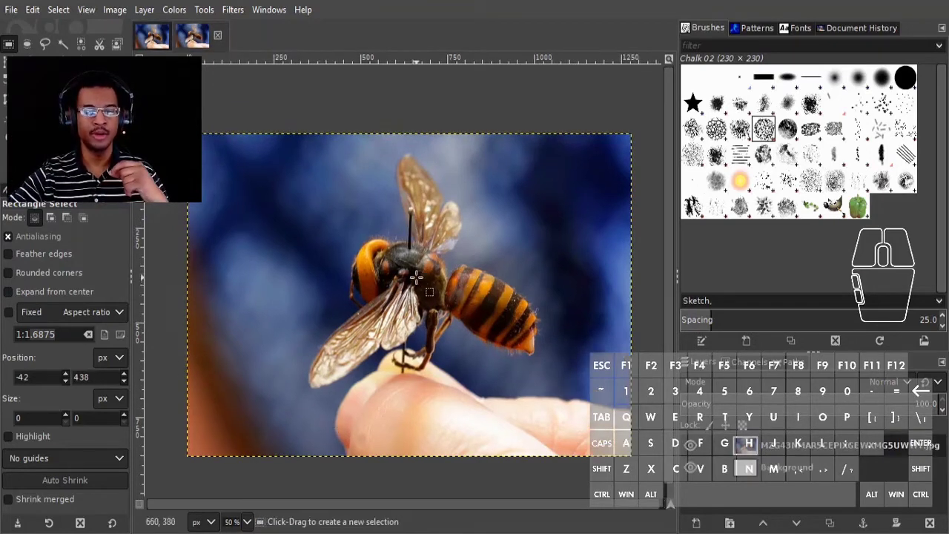
{"action": "left_click_drag", "start_coordinate": [169, 120], "coordinate": [646, 470]}
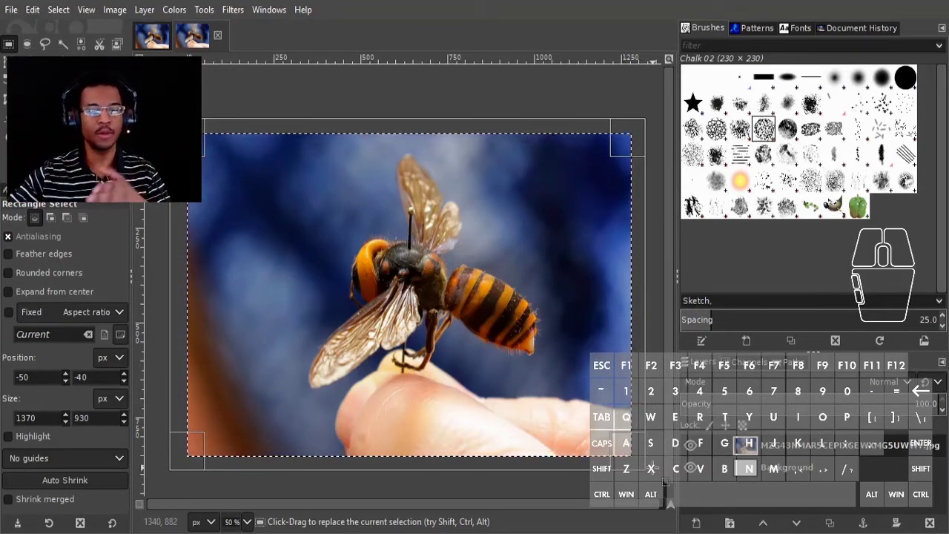
{"action": "left_click", "coordinate": [650, 304]}
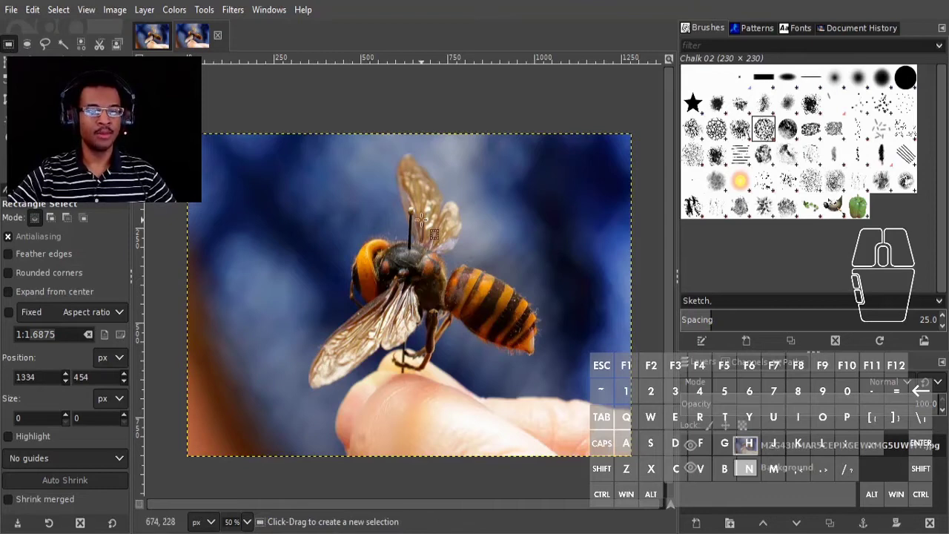
{"action": "mouse_move", "coordinate": [411, 255]}
{"action": "left_mouse_down"}
{"action": "mouse_move", "coordinate": [411, 247]}
{"action": "mouse_move", "coordinate": [394, 261]}
{"action": "mouse_move", "coordinate": [401, 252]}
{"action": "left_mouse_up"}
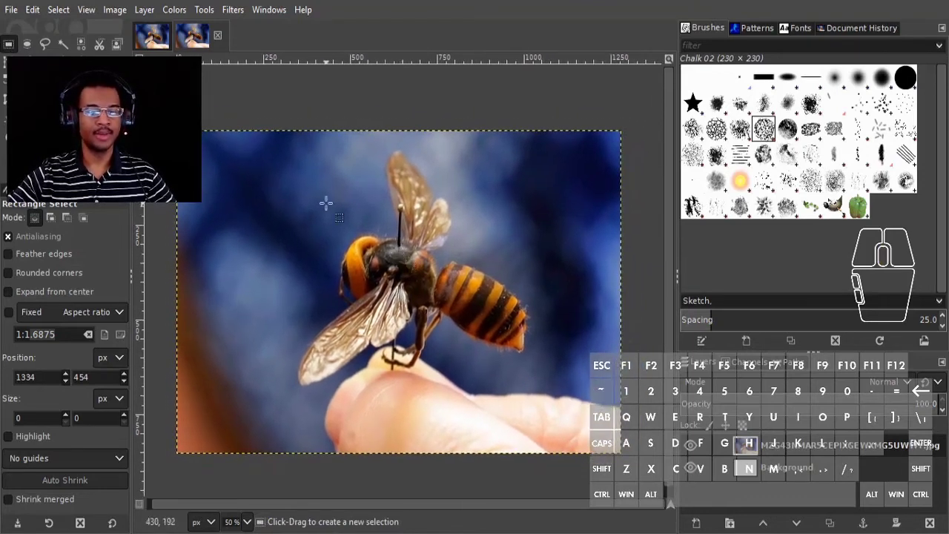
{"action": "left_click_drag", "start_coordinate": [243, 214], "coordinate": [246, 207]}
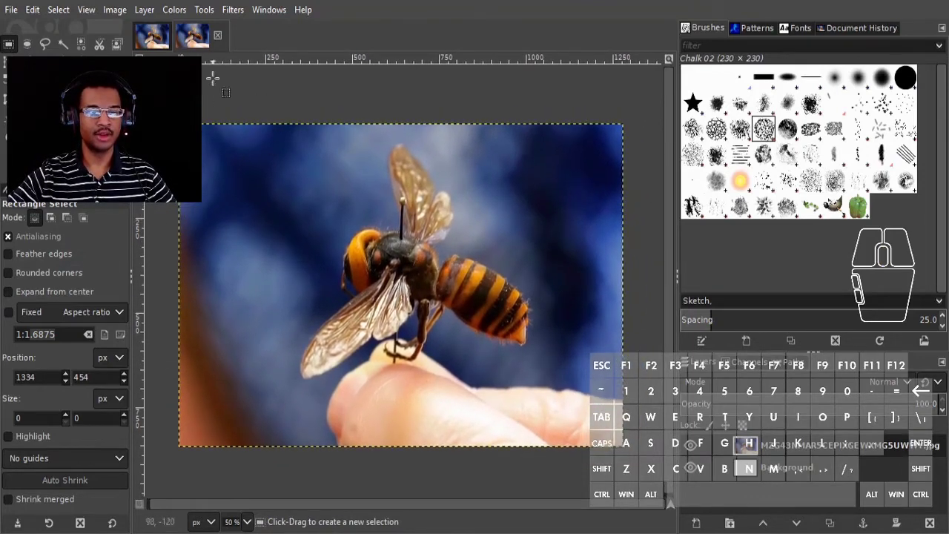
{"action": "left_click_drag", "start_coordinate": [325, 240], "coordinate": [327, 243]}
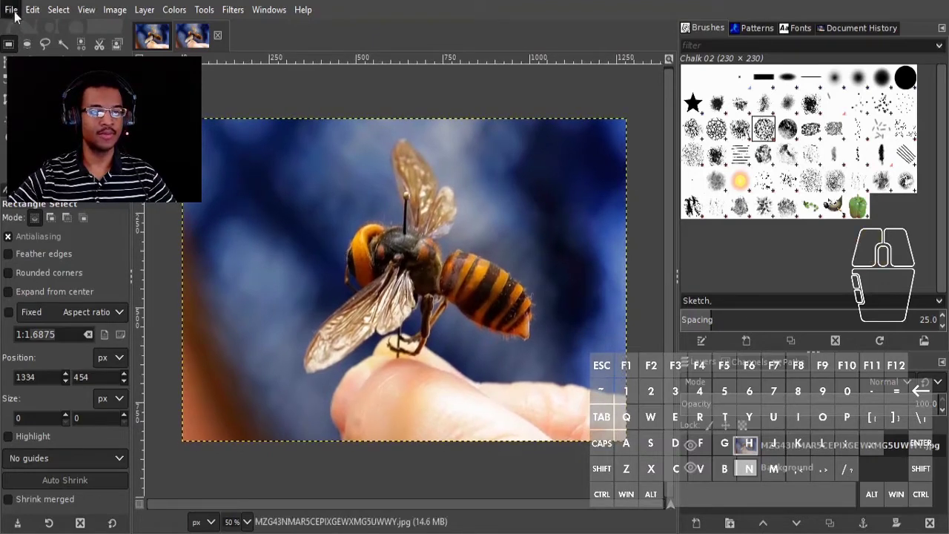
Create a new blank white image with the default settings.
{"action": "left_click", "coordinate": [30, 30]}
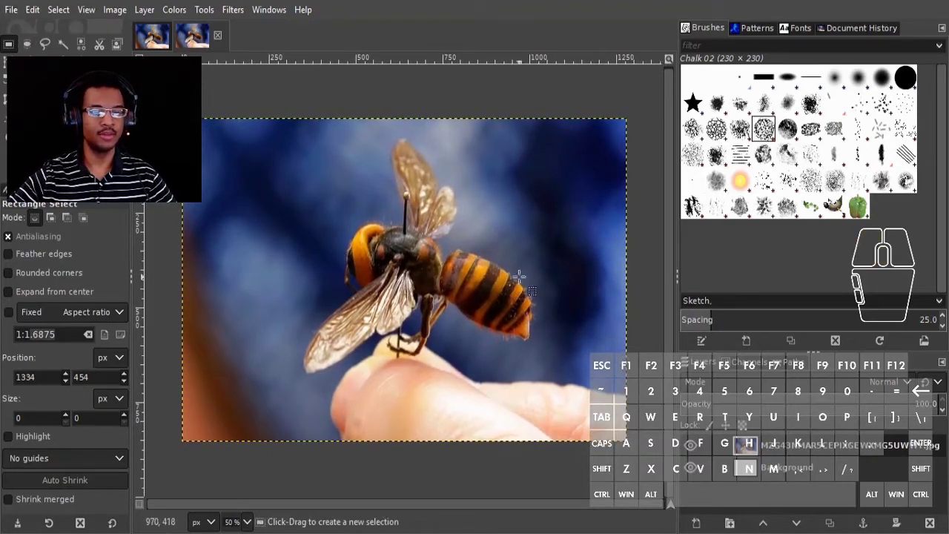
{"action": "left_click", "coordinate": [377, 220]}
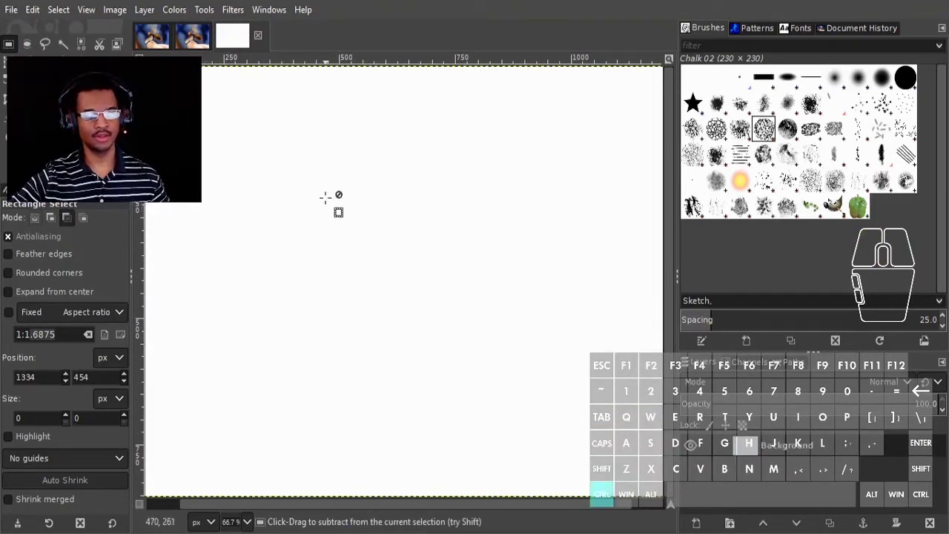
{"action": "scroll", "coordinate": [318, 201], "scroll_direction": "down", "scroll_amount": 2}
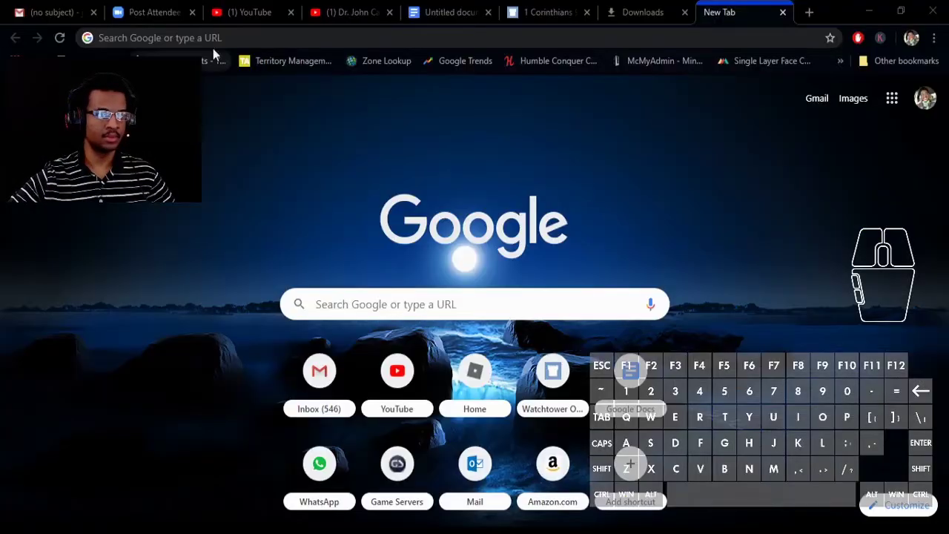
Switch to the Chrome browser, open Google Images and search for "murderous hornet".
{"action": "left_click", "coordinate": [214, 40]}
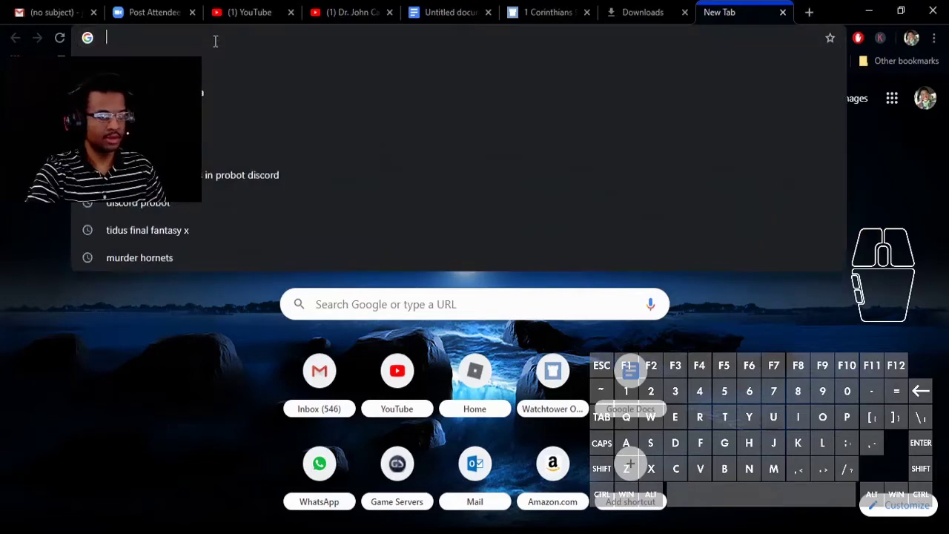
{"action": "type", "text": "ima"}
{"action": "key", "text": "Return"}
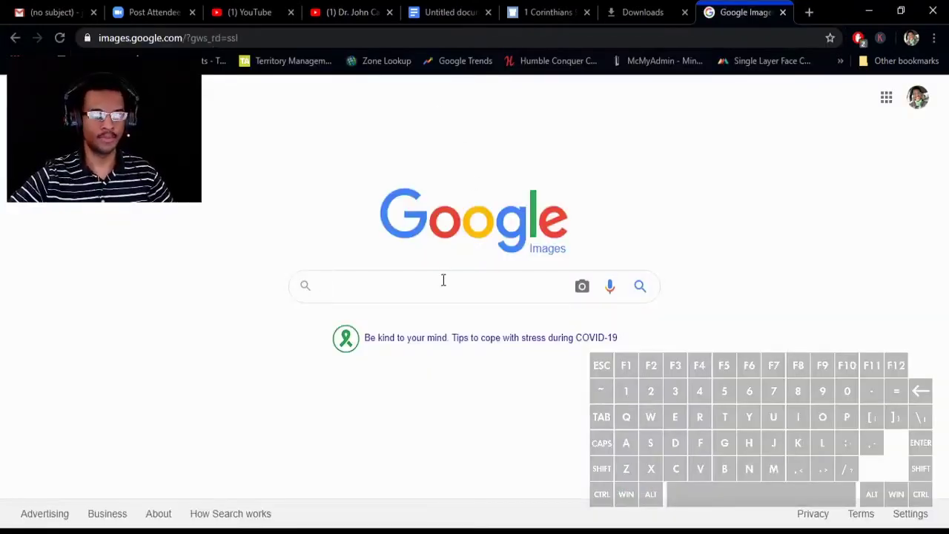
{"action": "left_click", "coordinate": [448, 285]}
{"action": "type", "text": "murd"}
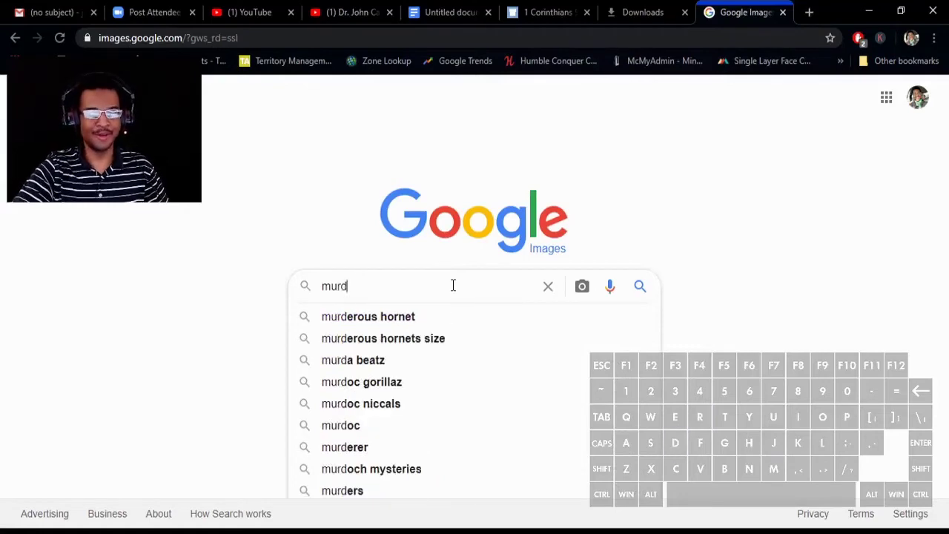
{"action": "key", "text": "Down"}
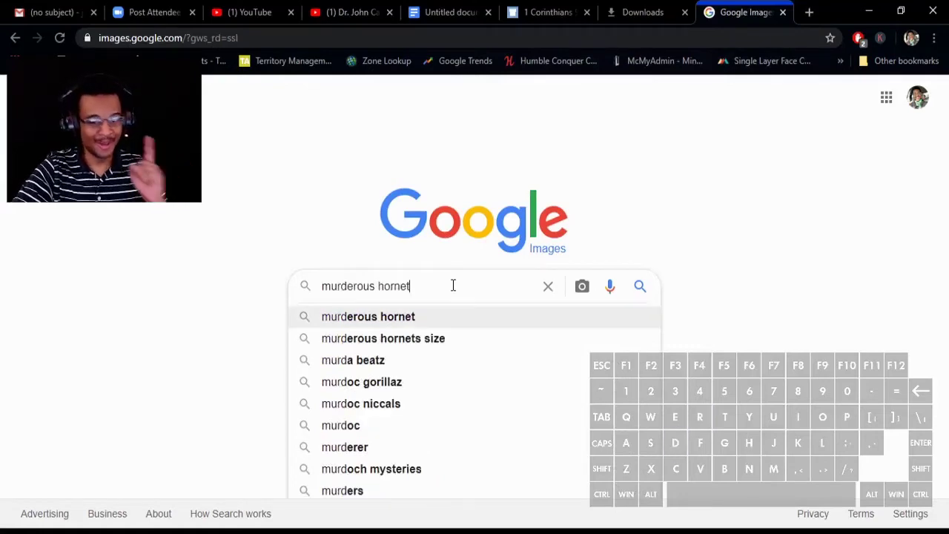
{"action": "key", "text": "Return"}
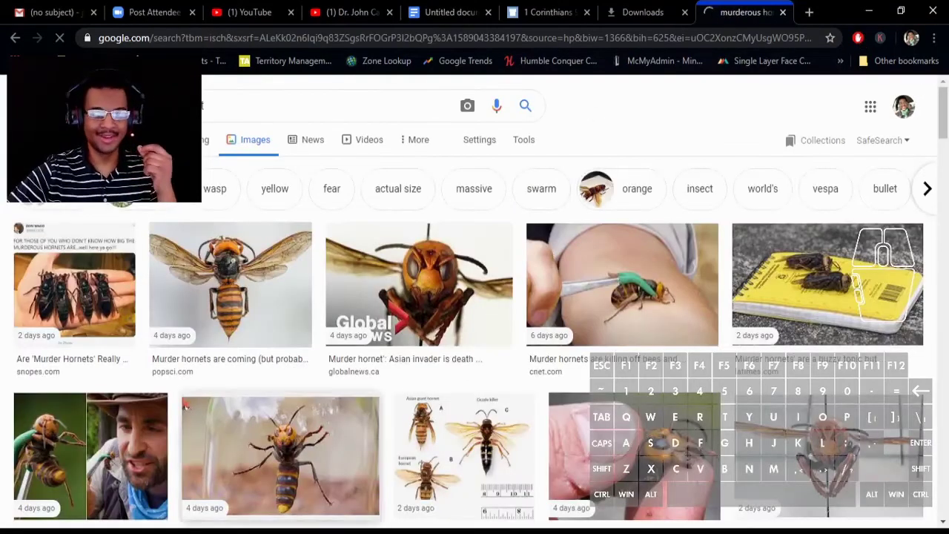
Preview the Asian giant hornet picture from Mothership.SG and download it as Giant-Hornet.jpg.
{"action": "scroll", "coordinate": [327, 384], "scroll_direction": "down", "scroll_amount": 2}
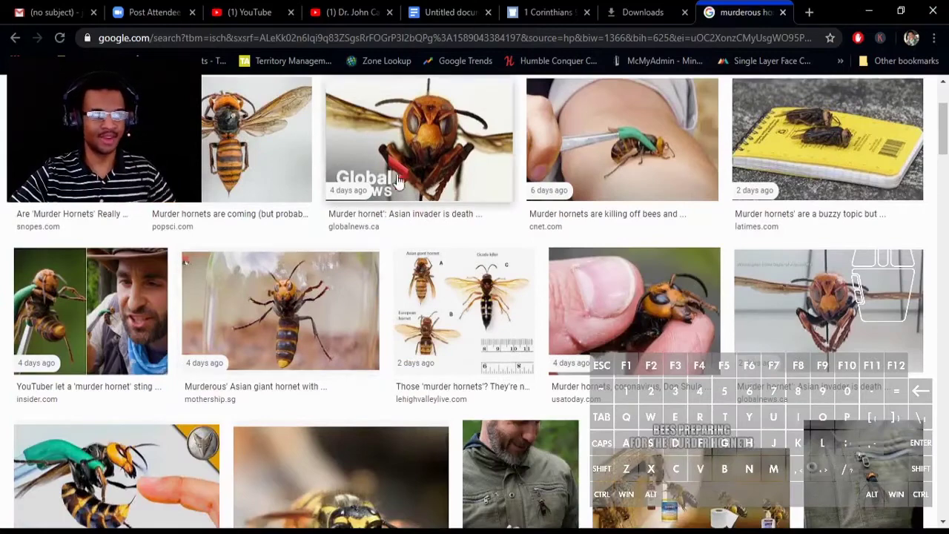
{"action": "left_click", "coordinate": [259, 312]}
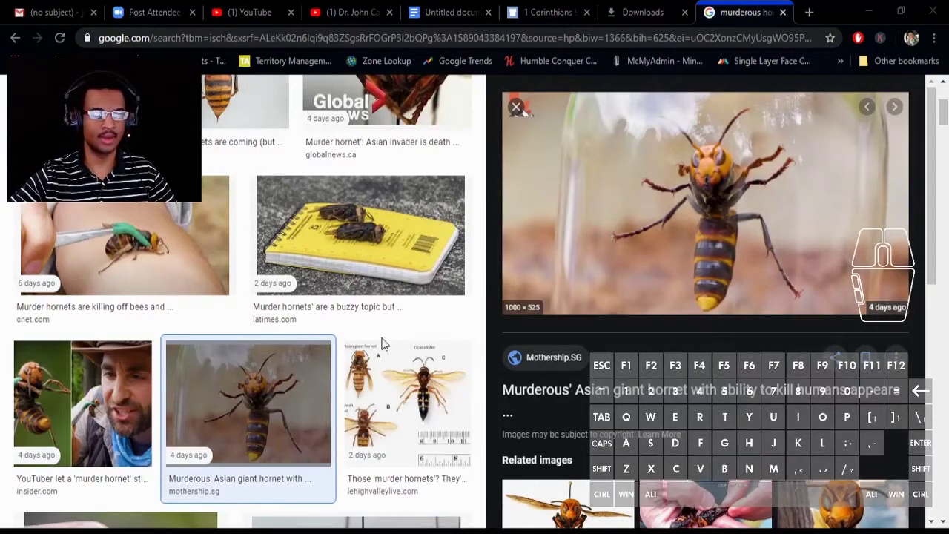
{"action": "left_click", "coordinate": [593, 361]}
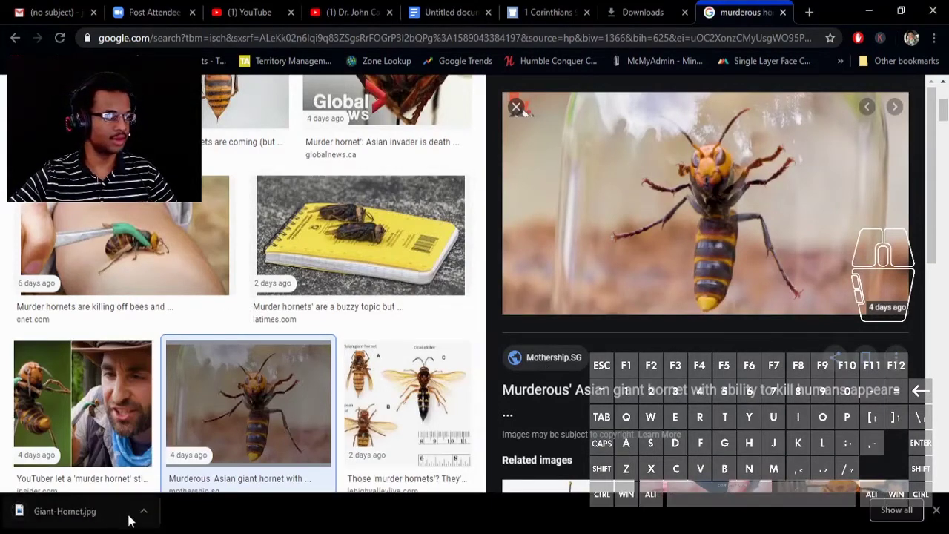
Bring the downloaded Giant-Hornet.jpg into the blank image in GIMP as a new layer.
{"action": "left_click_drag", "start_coordinate": [125, 512], "coordinate": [112, 511]}
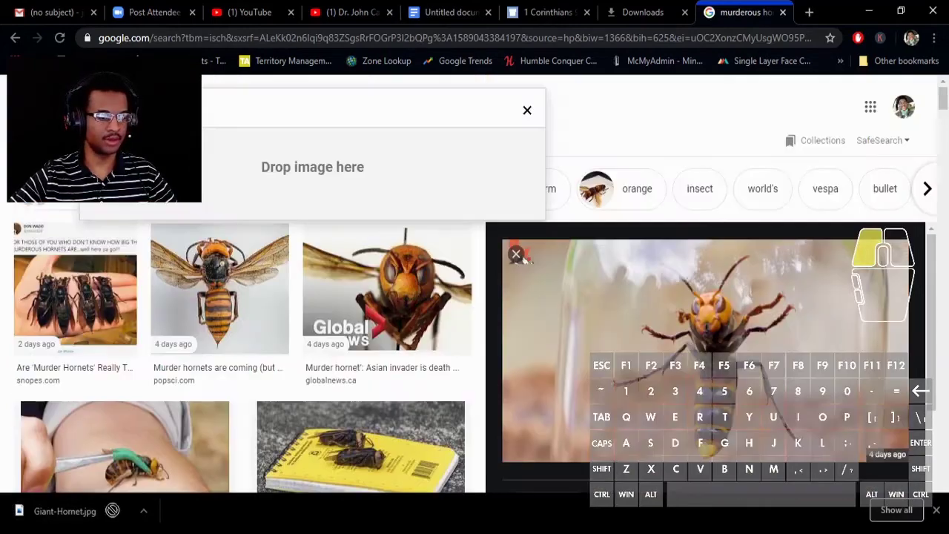
{"action": "left_click_drag", "start_coordinate": [312, 496], "coordinate": [130, 511]}
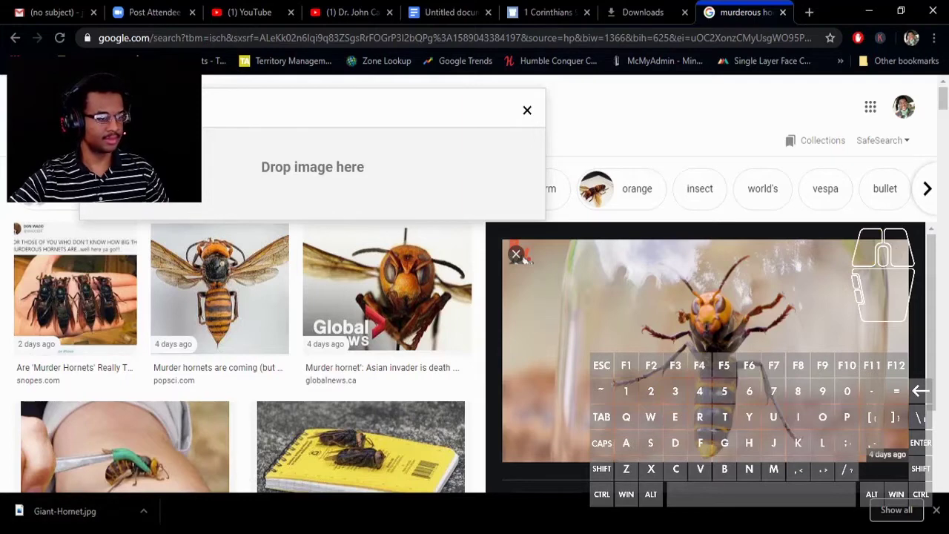
{"action": "left_click", "coordinate": [132, 533]}
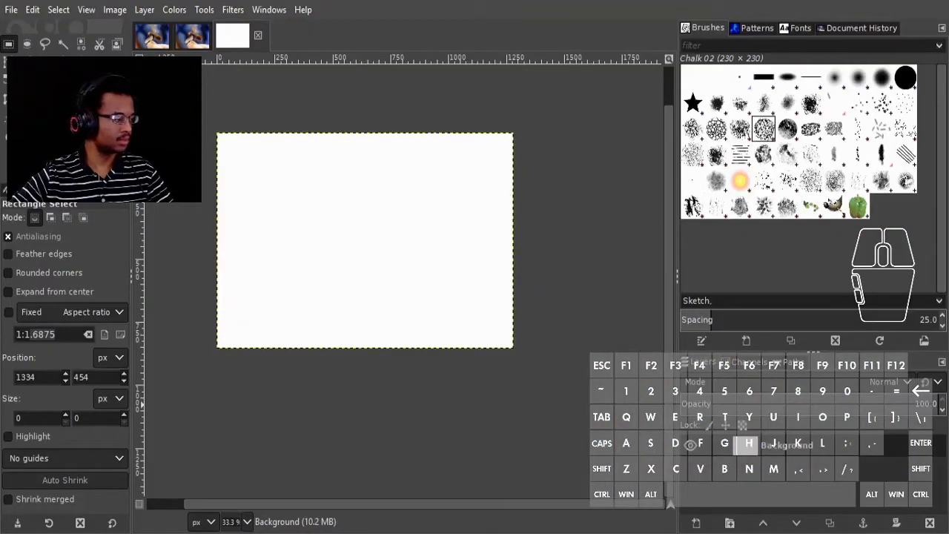
{"action": "left_click", "coordinate": [132, 532]}
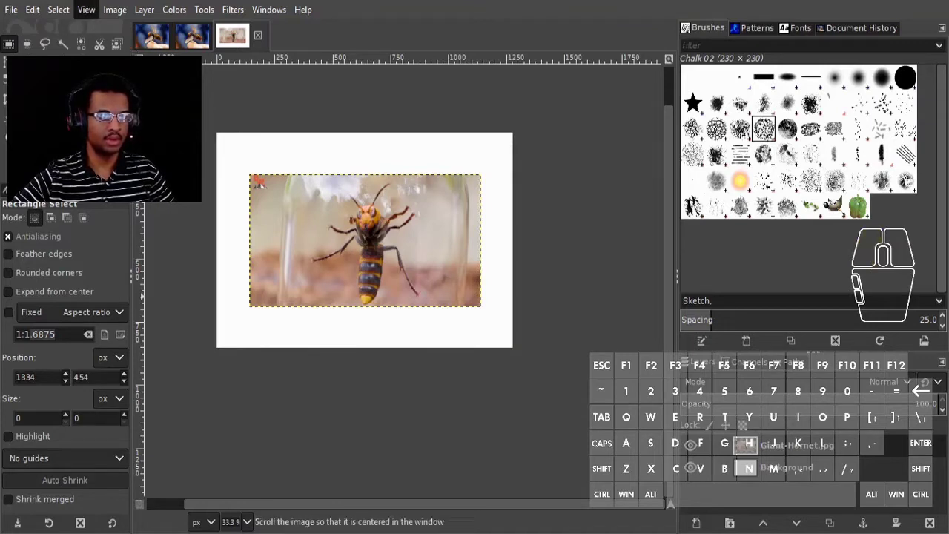
Crop the blank image's canvas to the bounds of the Giant-Hornet.jpg layer.
{"action": "left_click", "coordinate": [144, 258]}
{"action": "left_click", "coordinate": [422, 396]}
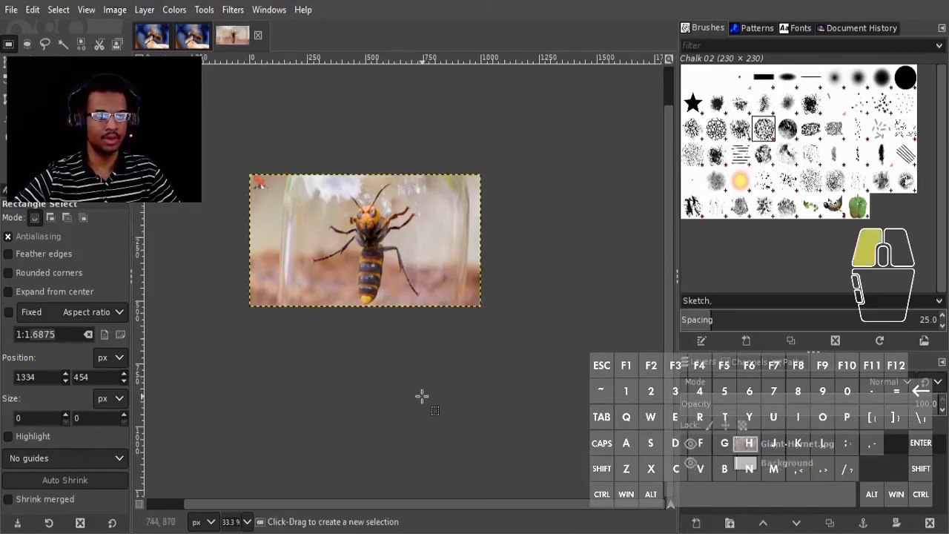
Close the Giant-Hornet image and discard its changes.
{"action": "scroll", "coordinate": [339, 264], "scroll_direction": "up", "scroll_amount": 1}
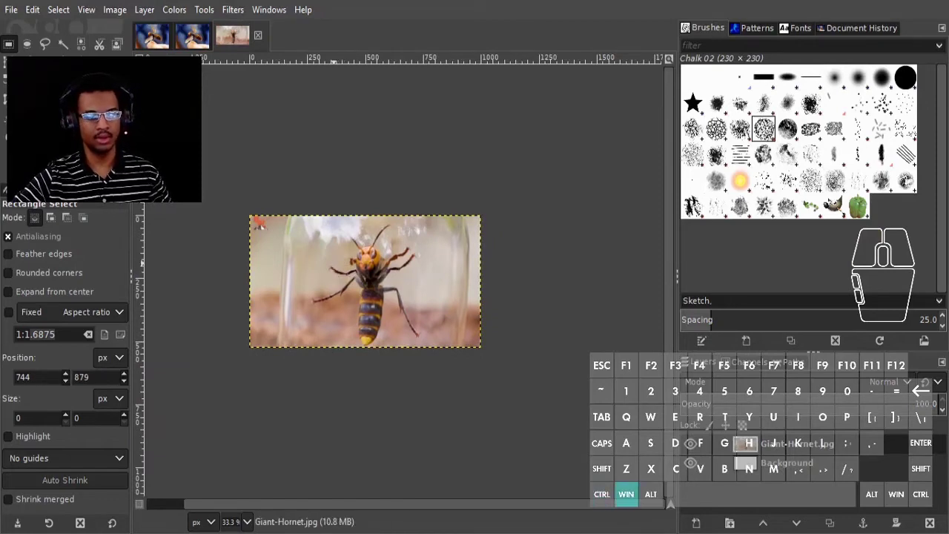
{"action": "scroll", "coordinate": [337, 260], "scroll_direction": "up", "scroll_amount": 2, "text": "ctrl"}
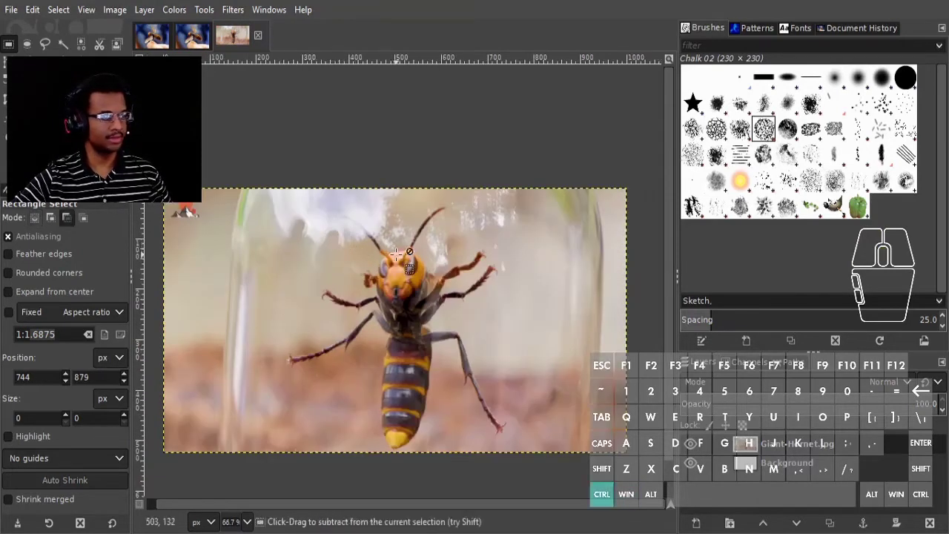
{"action": "scroll", "coordinate": [404, 267], "scroll_direction": "up", "scroll_amount": 1, "text": "ctrl"}
{"action": "scroll", "coordinate": [394, 237], "scroll_direction": "down", "scroll_amount": 1, "text": "ctrl"}
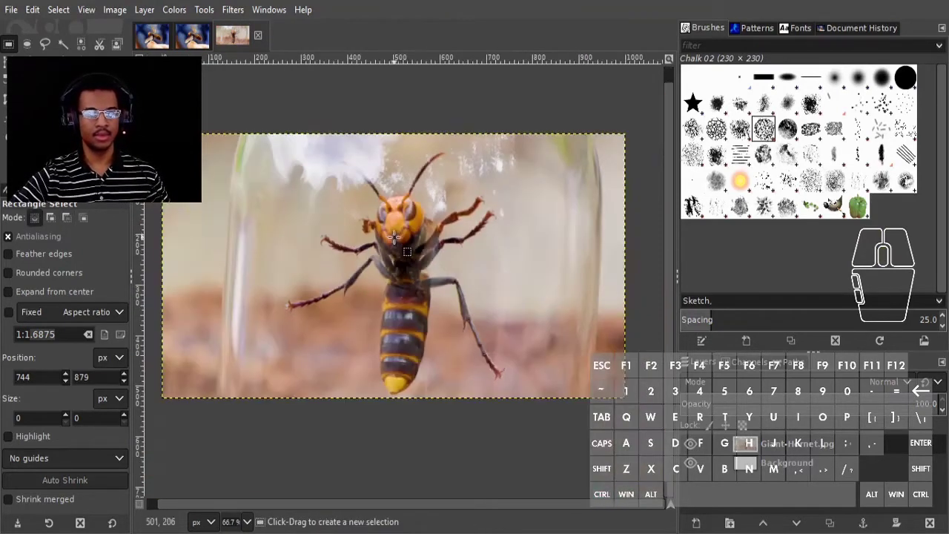
{"action": "left_click", "coordinate": [258, 35]}
{"action": "left_click", "coordinate": [481, 353]}
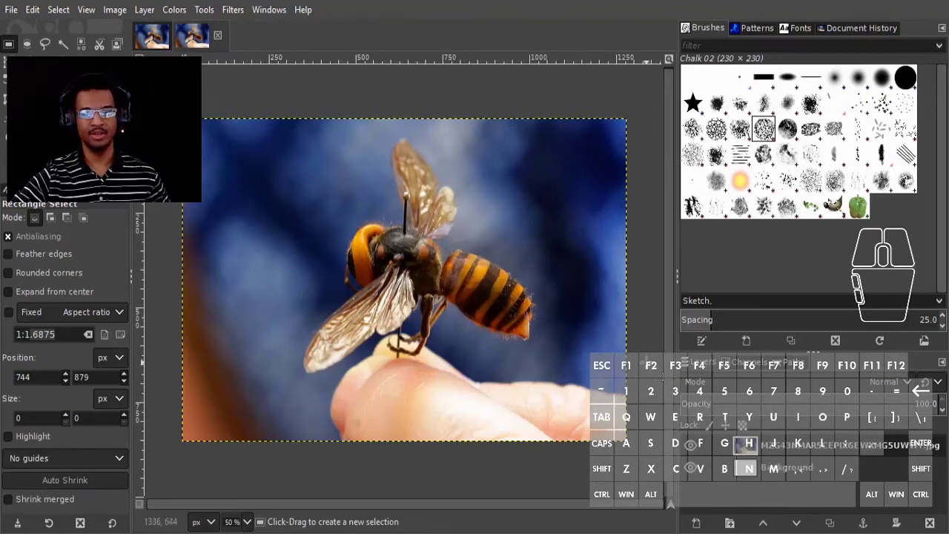
Hide all the docks around the hornet image to enlarge the canvas area.
{"action": "scroll", "coordinate": [391, 238], "scroll_direction": "up", "scroll_amount": 2, "text": "ctrl"}
{"action": "scroll", "coordinate": [391, 236], "scroll_direction": "up", "scroll_amount": 2, "text": "ctrl"}
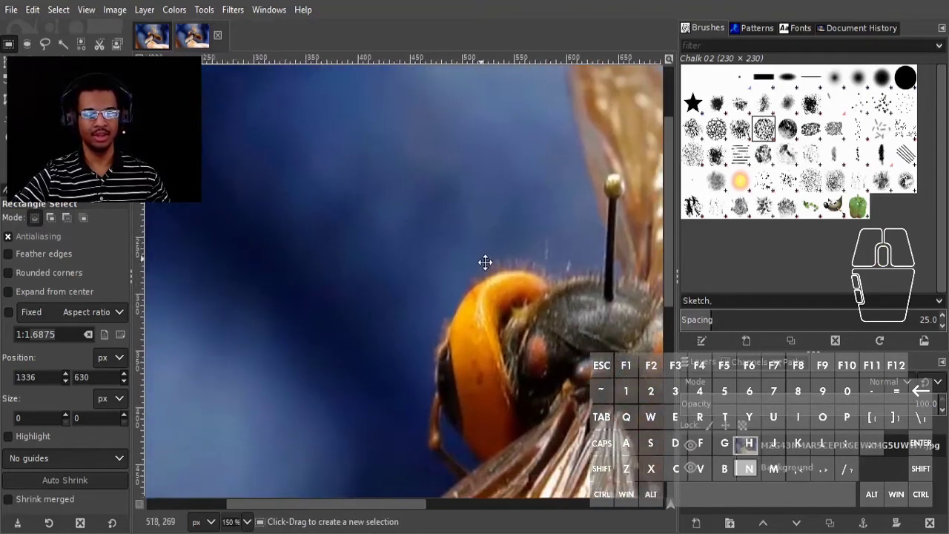
{"action": "scroll", "coordinate": [484, 263], "scroll_direction": "down", "scroll_amount": 4, "text": "ctrl"}
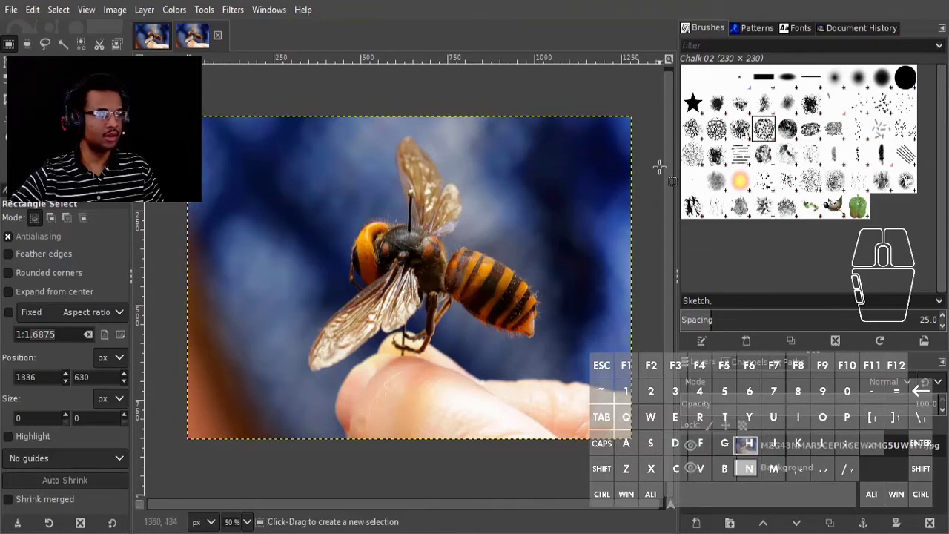
{"action": "key", "text": "Tab"}
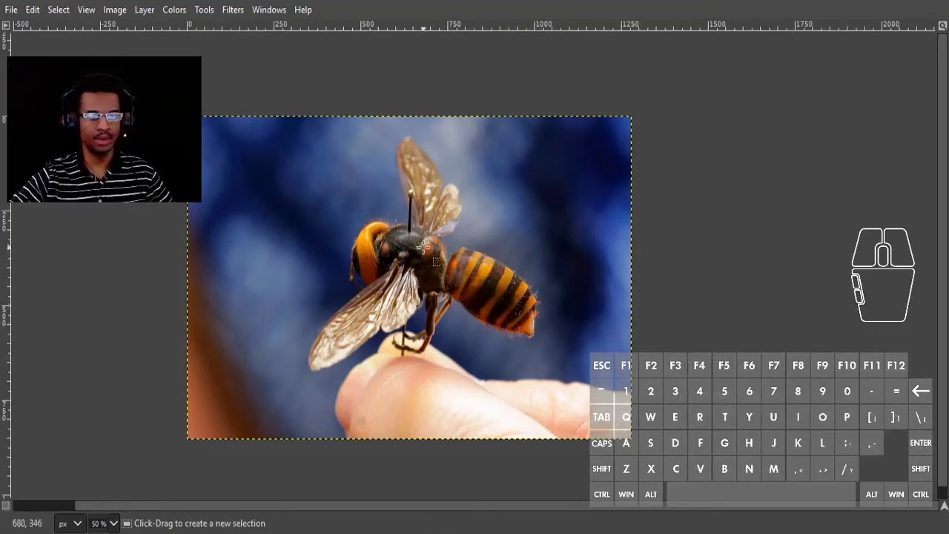
Examine the hornet's body at pixel level up to 25600% zoom and the whole image at its smallest zoom.
{"action": "scroll", "coordinate": [385, 194], "scroll_direction": "down", "scroll_amount": 1}
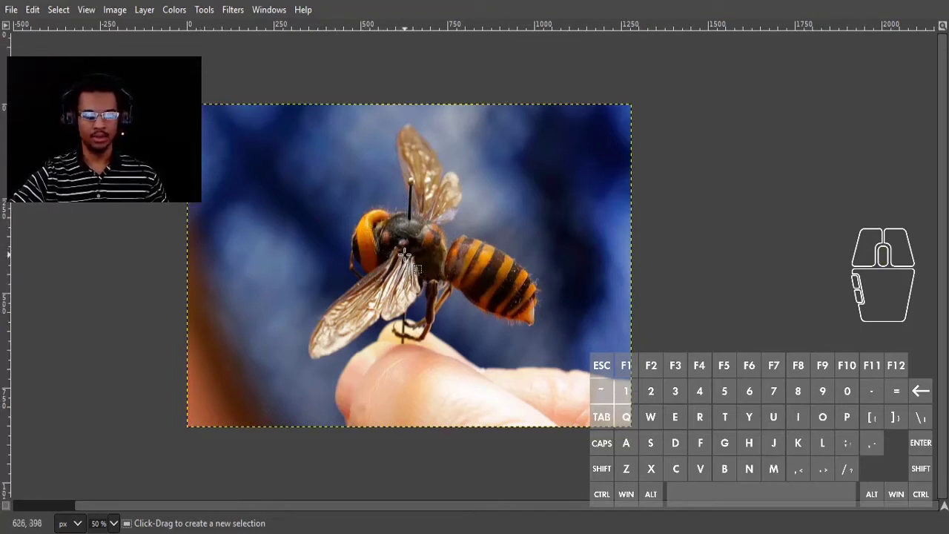
{"action": "key", "text": "ctrl"}
{"action": "key", "text": "ctrl"}
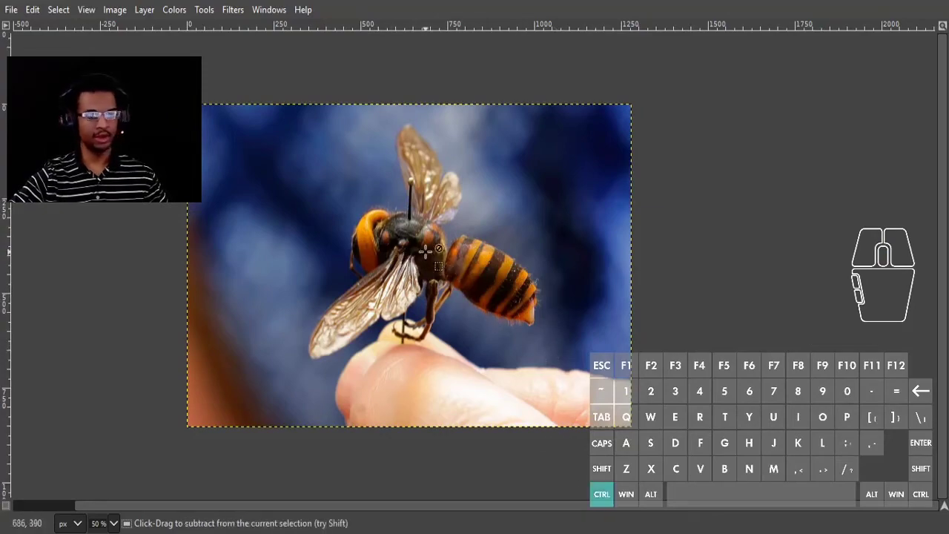
{"action": "scroll", "coordinate": [406, 258], "scroll_direction": "up", "scroll_amount": 1, "text": "ctrl"}
{"action": "scroll", "coordinate": [405, 257], "scroll_direction": "up", "scroll_amount": 17, "text": "ctrl"}
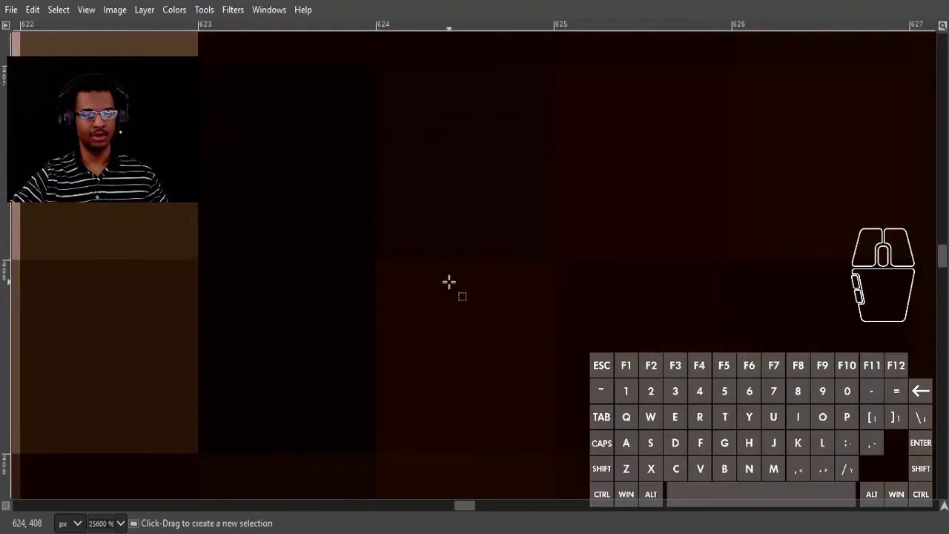
{"action": "key", "text": "ctrl"}
{"action": "scroll", "coordinate": [444, 254], "scroll_direction": "down", "scroll_amount": 2, "text": "ctrl"}
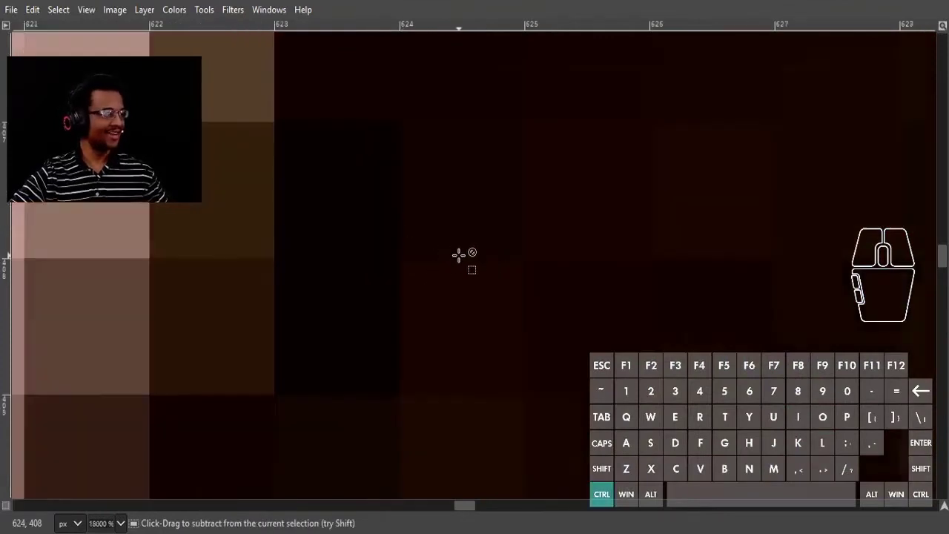
{"action": "scroll", "coordinate": [461, 258], "scroll_direction": "up", "scroll_amount": 2, "text": "ctrl"}
{"action": "scroll", "coordinate": [462, 259], "scroll_direction": "down", "scroll_amount": 1, "text": "ctrl"}
{"action": "scroll", "coordinate": [462, 260], "scroll_direction": "down", "scroll_amount": 20, "text": "ctrl"}
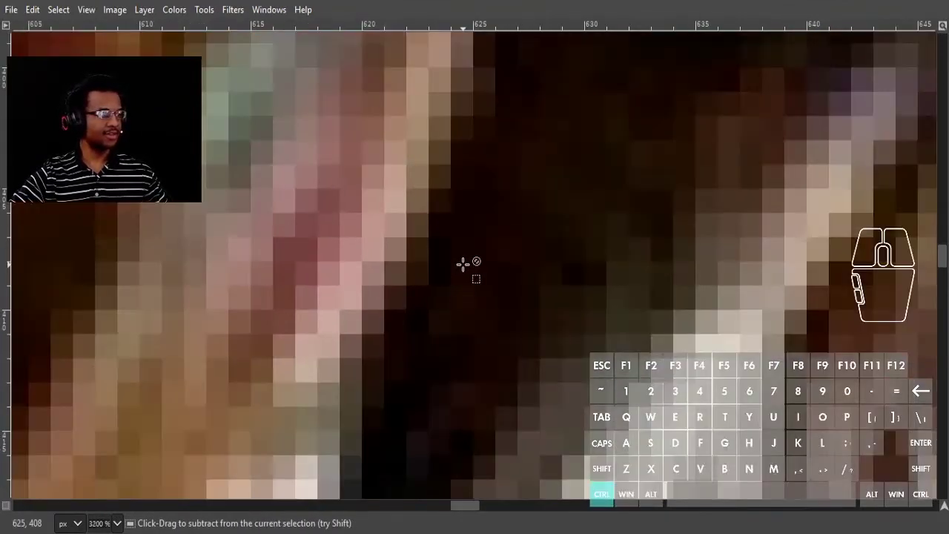
{"action": "scroll", "coordinate": [466, 268], "scroll_direction": "down", "scroll_amount": 2, "text": "ctrl"}
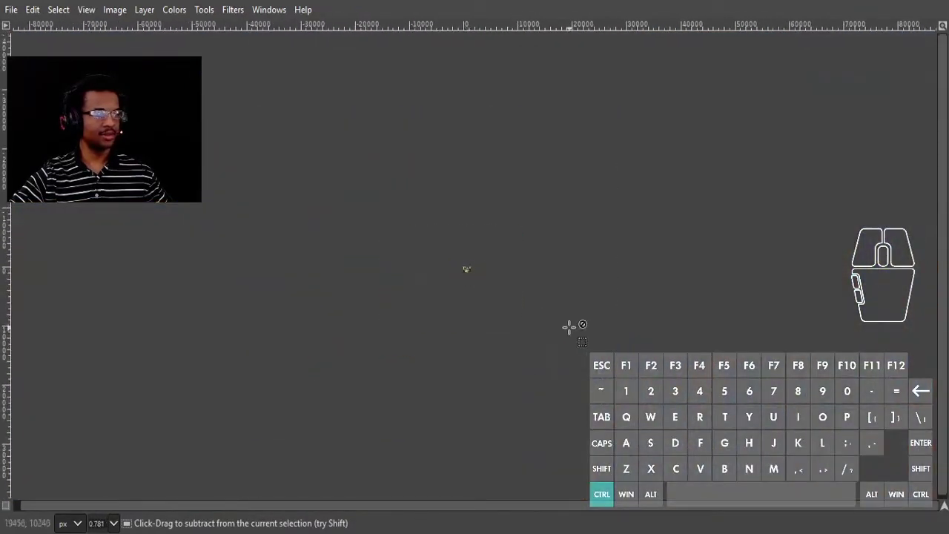
Examine the hornet image at different magnifications, from its smallest zoom to the upper wing tip at 200%, ending at 50%.
{"action": "scroll", "coordinate": [461, 275], "scroll_direction": "down", "scroll_amount": 1, "text": "ctrl"}
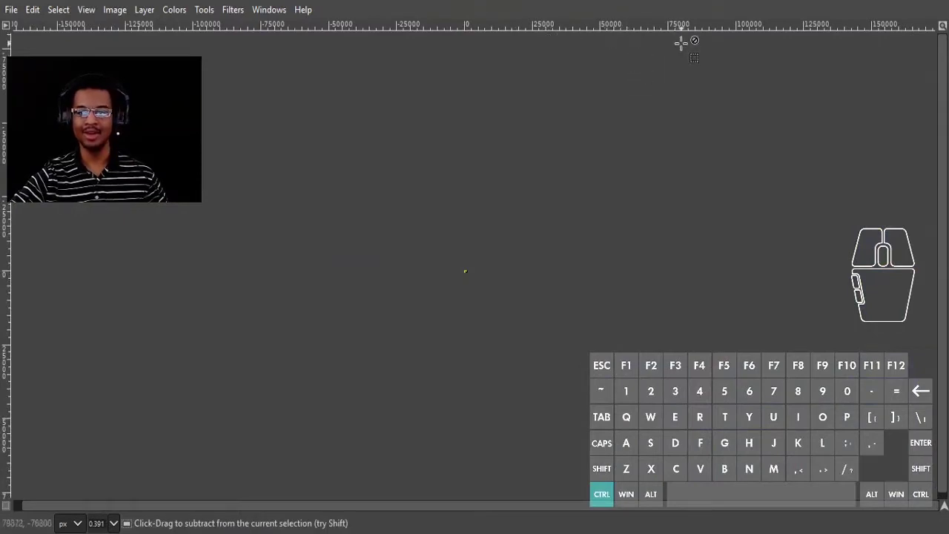
{"action": "scroll", "coordinate": [517, 274], "scroll_direction": "up", "scroll_amount": 10, "text": "ctrl"}
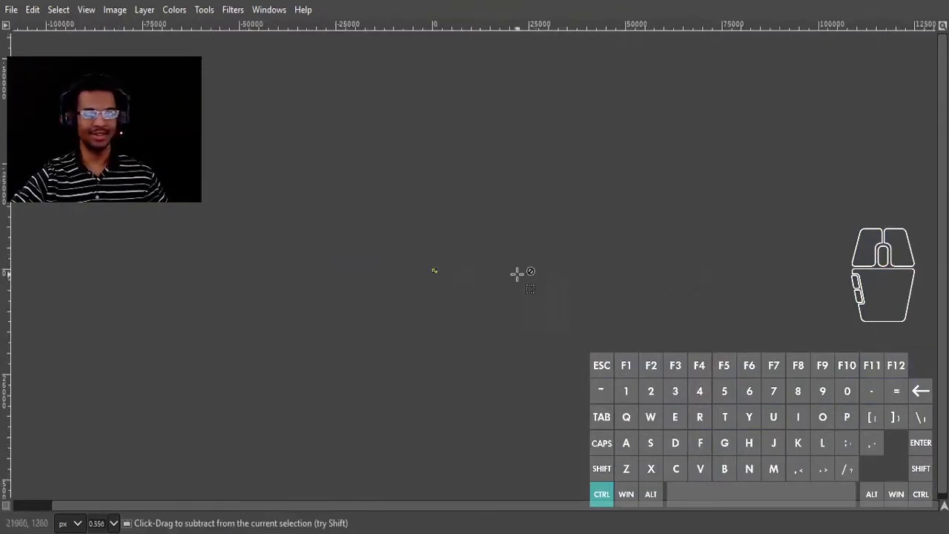
{"action": "scroll", "coordinate": [415, 378], "scroll_direction": "up", "scroll_amount": 5, "text": "ctrl"}
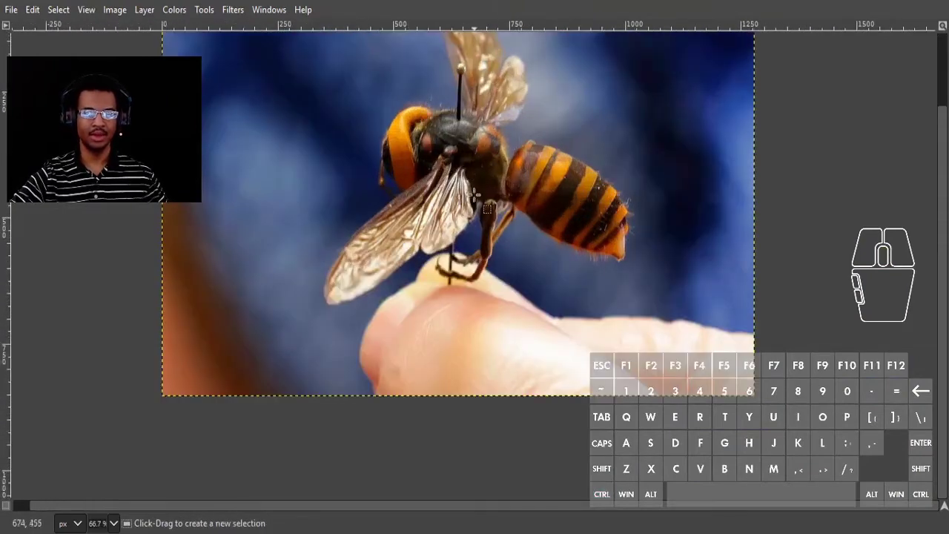
{"action": "scroll", "coordinate": [474, 195], "scroll_direction": "down", "scroll_amount": 4, "text": "ctrl"}
{"action": "scroll", "coordinate": [455, 286], "scroll_direction": "up", "scroll_amount": 7, "text": "ctrl"}
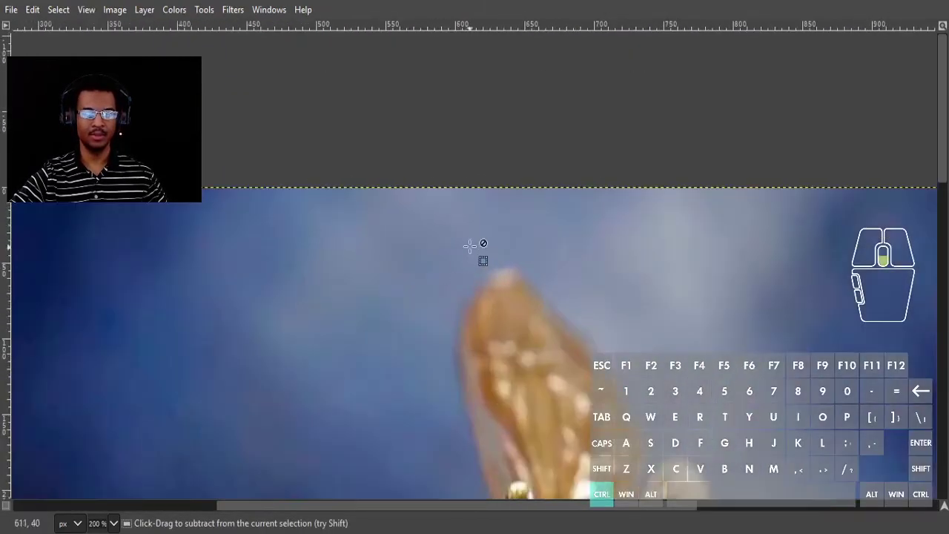
{"action": "scroll", "coordinate": [470, 245], "scroll_direction": "down", "scroll_amount": 6, "text": "ctrl"}
{"action": "scroll", "coordinate": [494, 381], "scroll_direction": "up", "scroll_amount": 7, "text": "ctrl"}
{"action": "scroll", "coordinate": [477, 400], "scroll_direction": "down", "scroll_amount": 7, "text": "ctrl"}
{"action": "scroll", "coordinate": [482, 370], "scroll_direction": "up", "scroll_amount": 2, "text": "ctrl"}
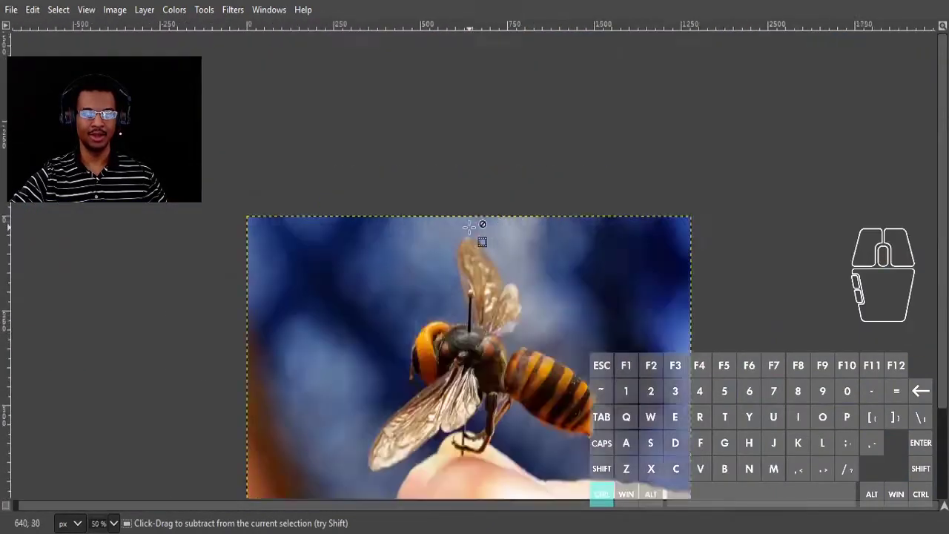
{"action": "scroll", "coordinate": [497, 100], "scroll_direction": "down", "scroll_amount": 2, "text": "ctrl"}
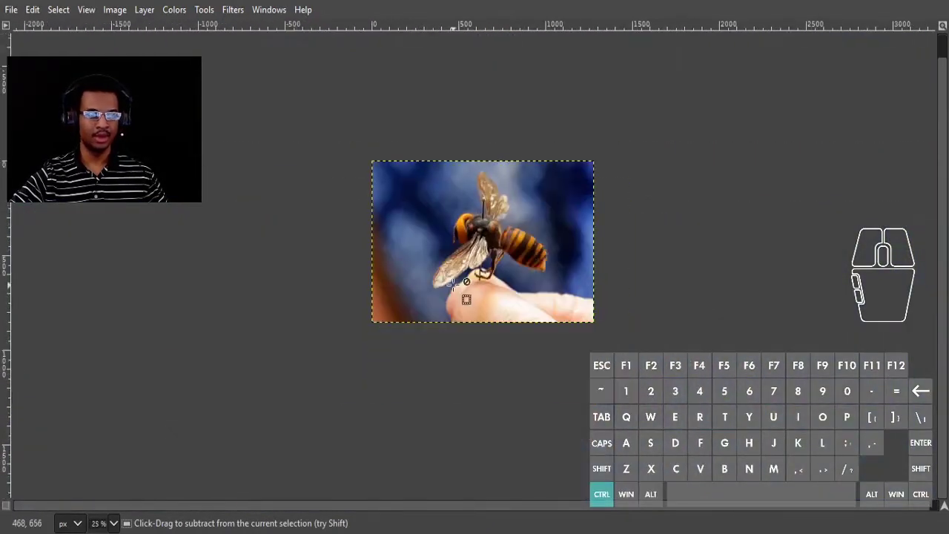
{"action": "scroll", "coordinate": [452, 286], "scroll_direction": "up", "scroll_amount": 2, "text": "ctrl"}
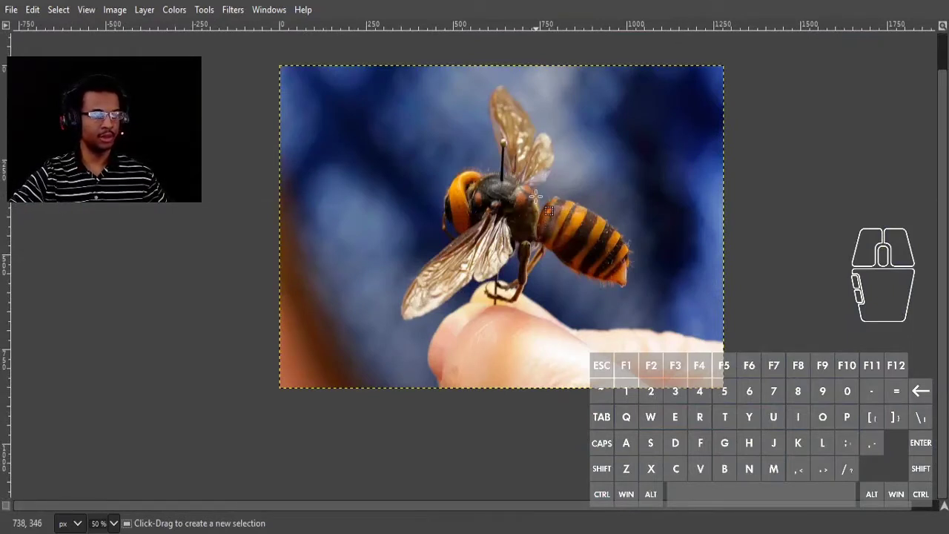
Examine the hornet by panning the photo around the canvas and enlarging its body to 150% before returning to 50%.
{"action": "left_click_drag", "start_coordinate": [535, 195], "coordinate": [483, 229]}
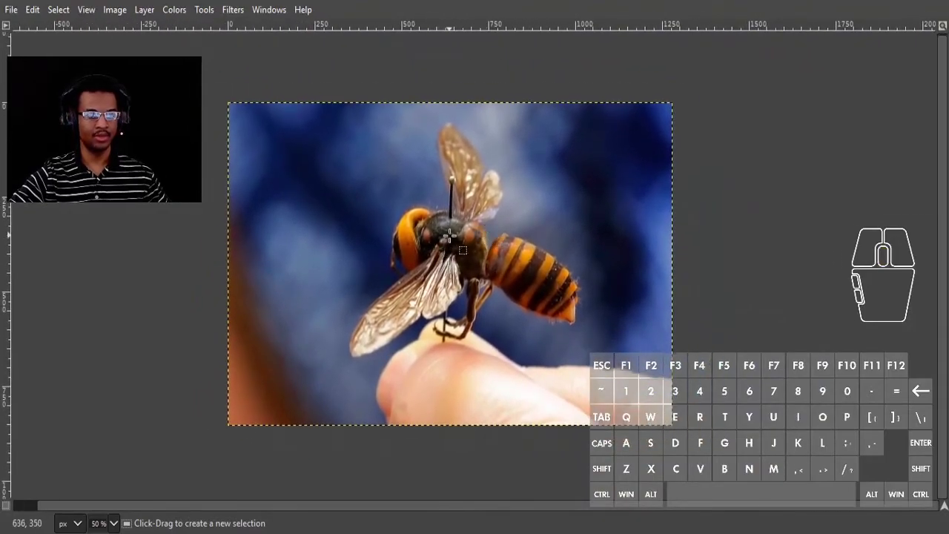
{"action": "scroll", "coordinate": [449, 236], "scroll_direction": "up", "scroll_amount": 3, "text": "ctrl"}
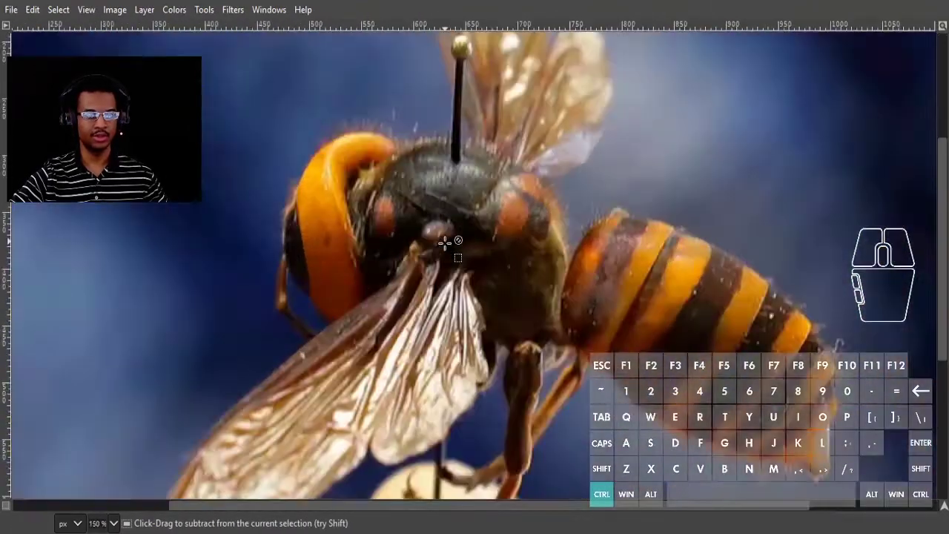
{"action": "scroll", "coordinate": [445, 243], "scroll_direction": "down", "scroll_amount": 3, "text": "ctrl"}
{"action": "left_click_drag", "start_coordinate": [466, 246], "coordinate": [490, 259]}
{"action": "key", "text": "p"}
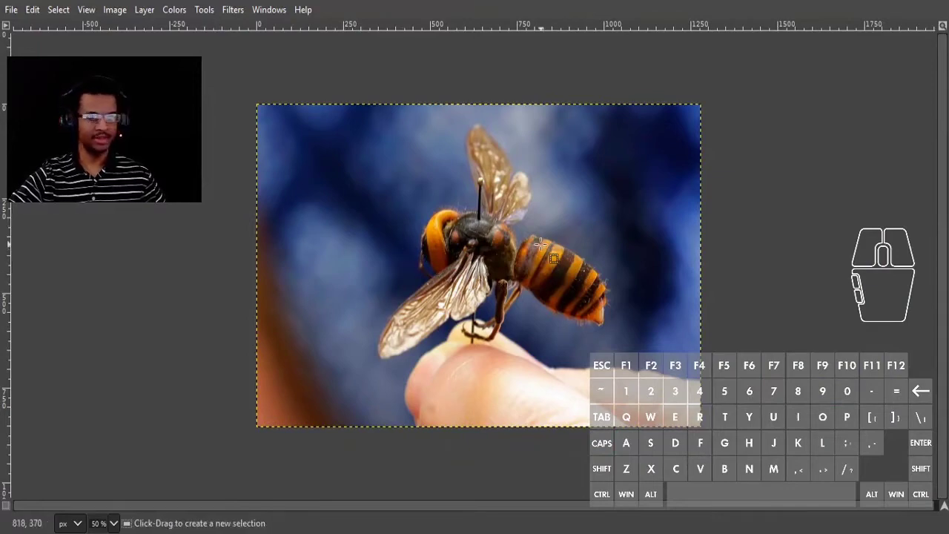
{"action": "key", "text": "space"}
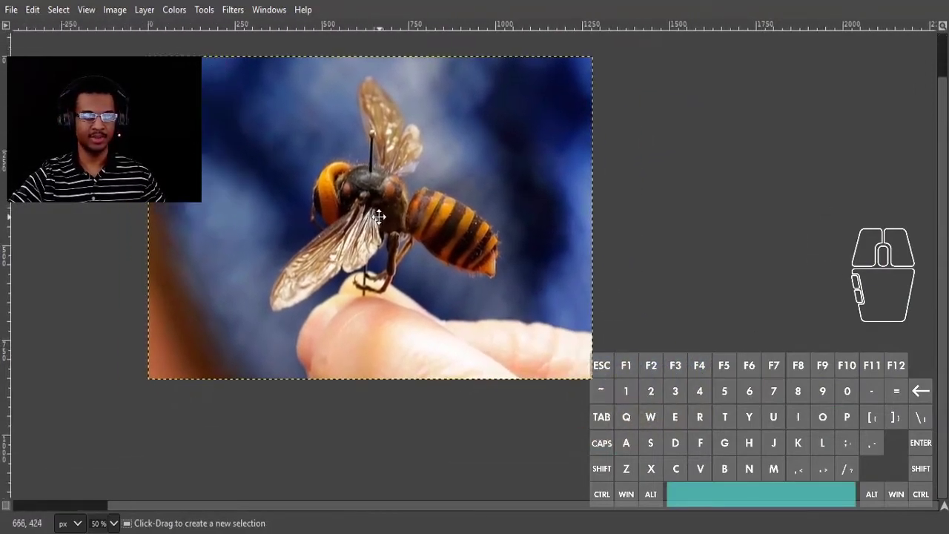
{"action": "key", "text": "space"}
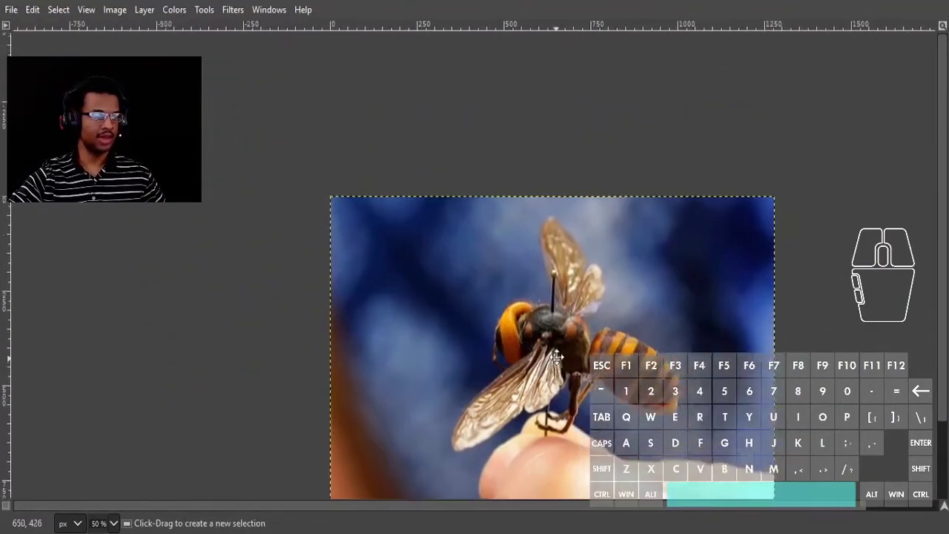
{"action": "key", "text": "space"}
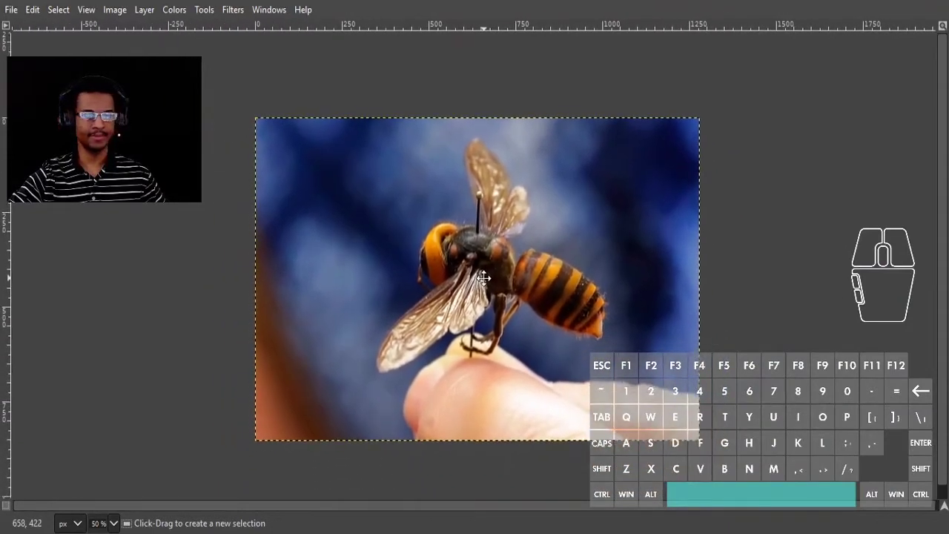
{"action": "key", "text": "space"}
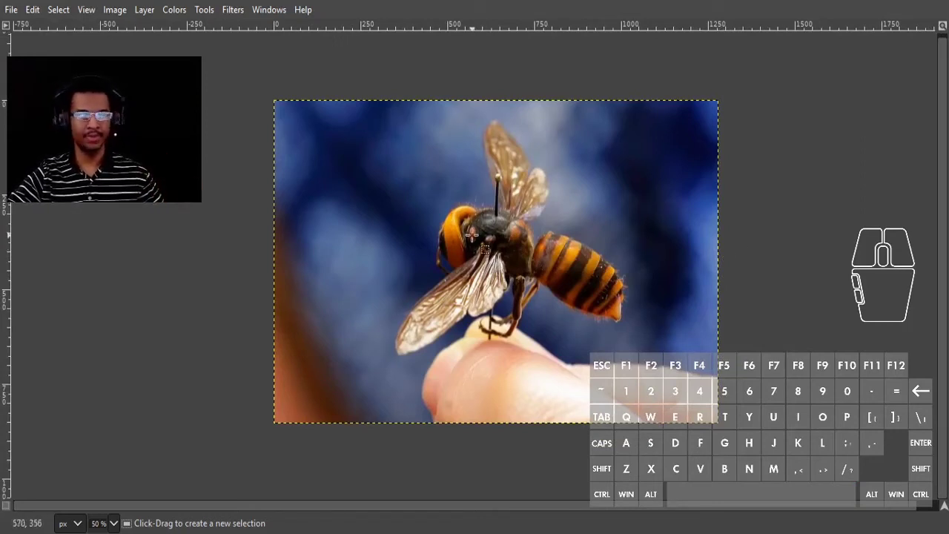
{"action": "key", "text": "r"}
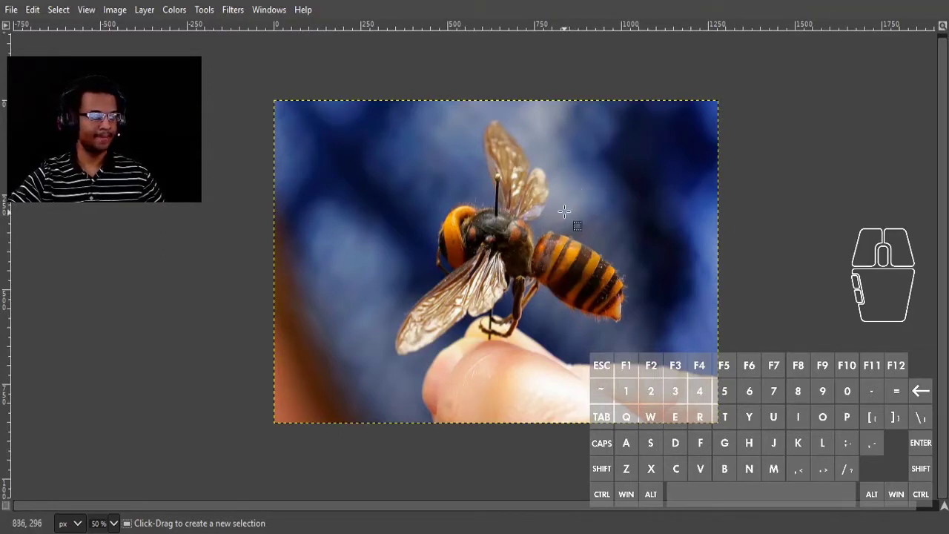
{"action": "key", "text": "q"}
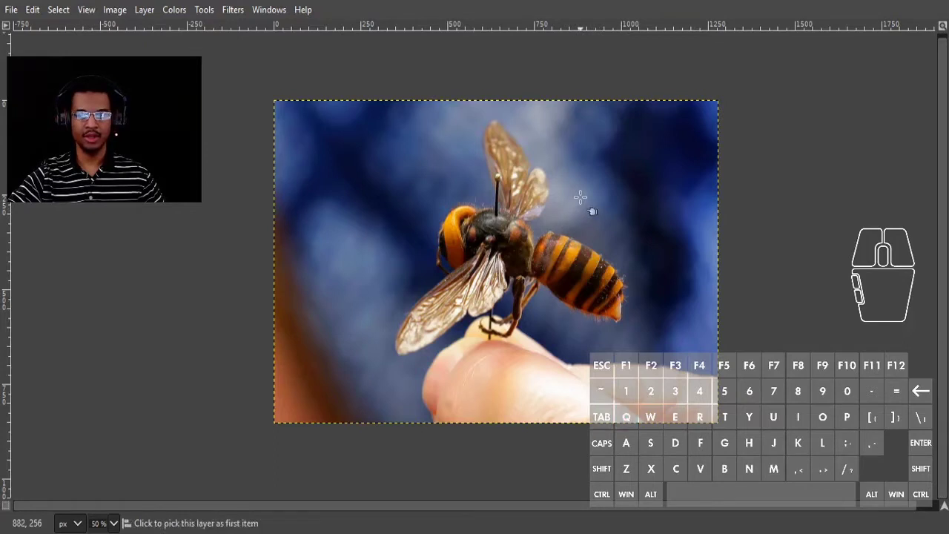
{"action": "key", "text": "e"}
{"action": "key", "text": "t"}
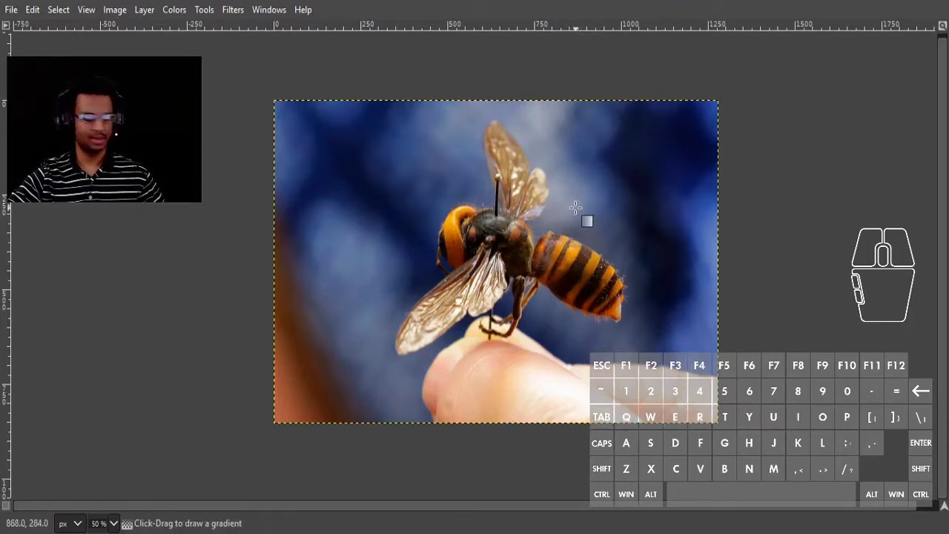
Draw a rectangular selection over the hornet's head and thorax and the blue background in front of them.
{"action": "key", "text": "r"}
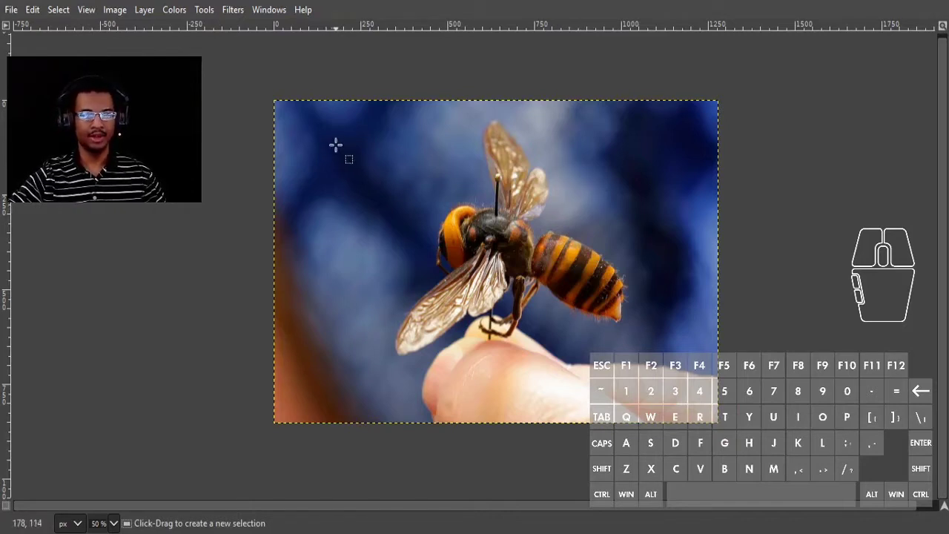
{"action": "left_click_drag", "start_coordinate": [335, 147], "coordinate": [334, 149]}
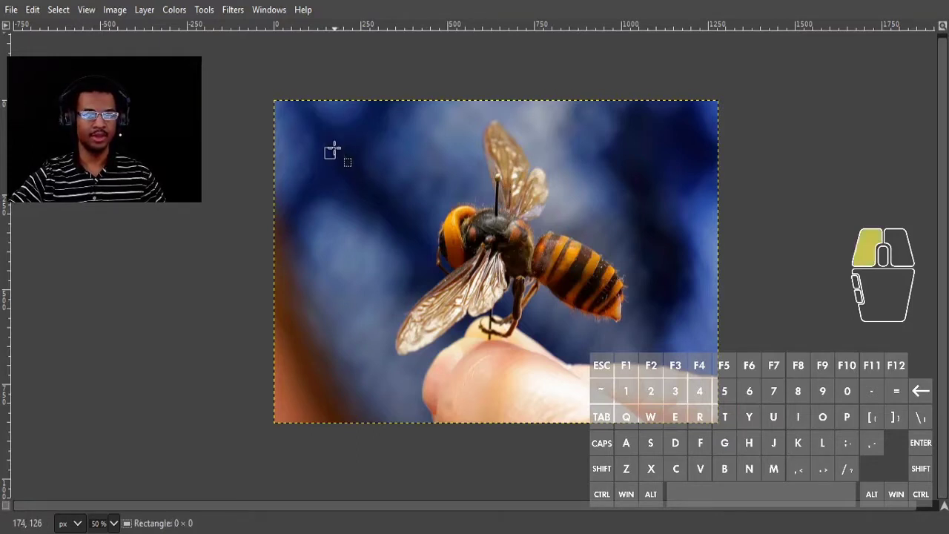
{"action": "left_click_drag", "start_coordinate": [333, 149], "coordinate": [333, 166]}
{"action": "left_click", "coordinate": [403, 150]}
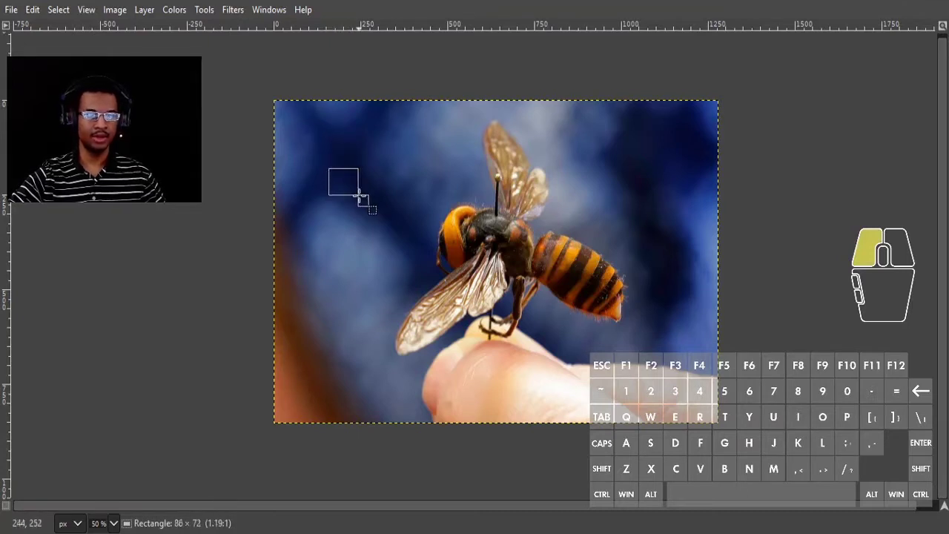
{"action": "left_click_drag", "start_coordinate": [359, 195], "coordinate": [539, 322]}
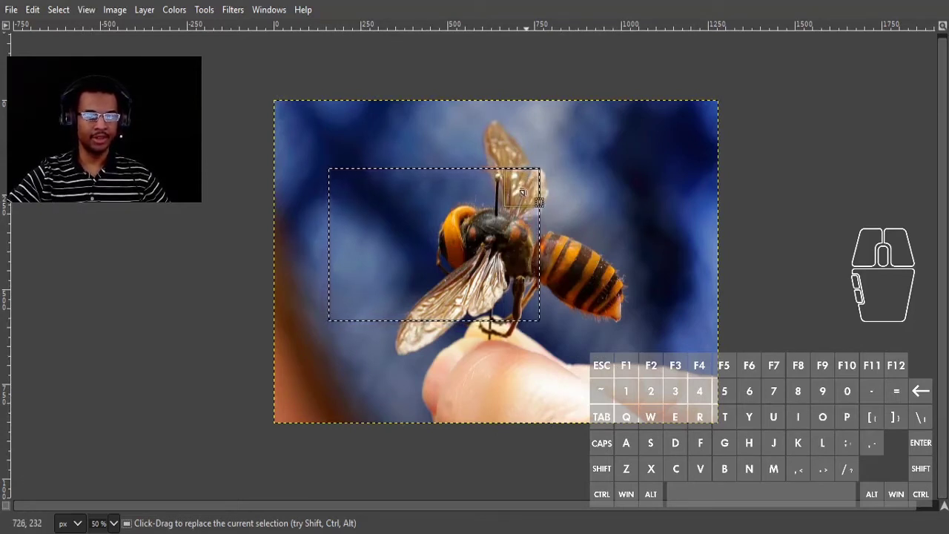
Resize the rectangular selection by its corners until it spans from the blue background ahead of the head to beyond the abdomen.
{"action": "left_click_drag", "start_coordinate": [522, 192], "coordinate": [517, 201]}
{"action": "left_click_drag", "start_coordinate": [407, 191], "coordinate": [640, 155]}
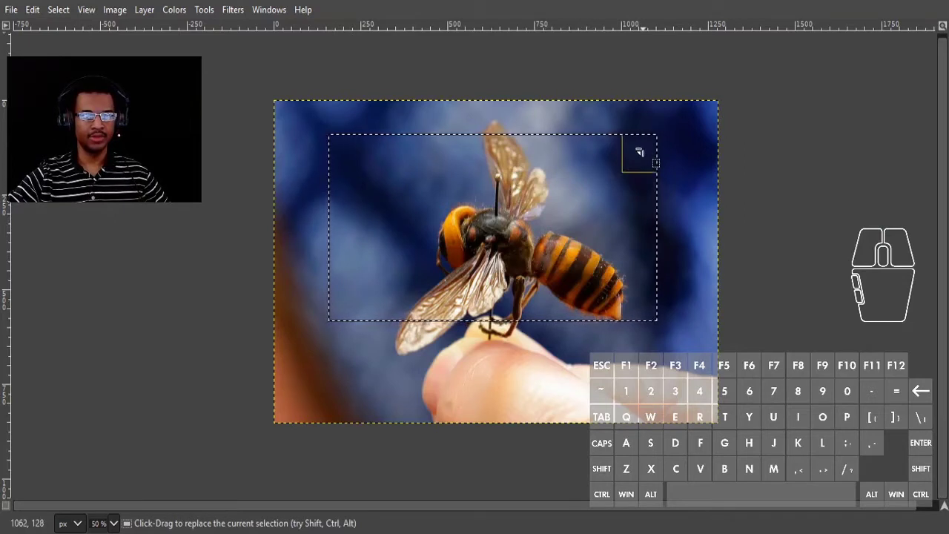
{"action": "left_click_drag", "start_coordinate": [639, 152], "coordinate": [659, 401]}
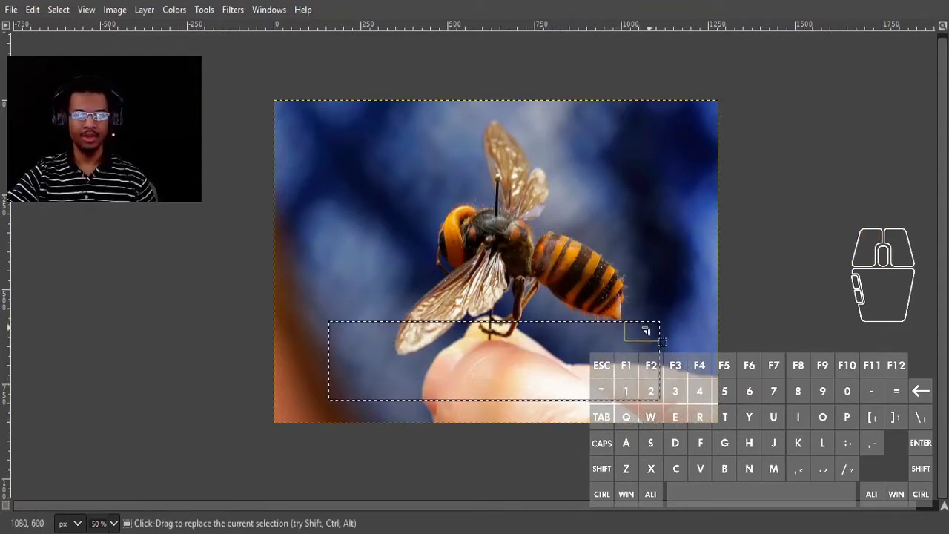
{"action": "left_click_drag", "start_coordinate": [645, 331], "coordinate": [673, 125]}
{"action": "left_click_drag", "start_coordinate": [690, 401], "coordinate": [363, 347]}
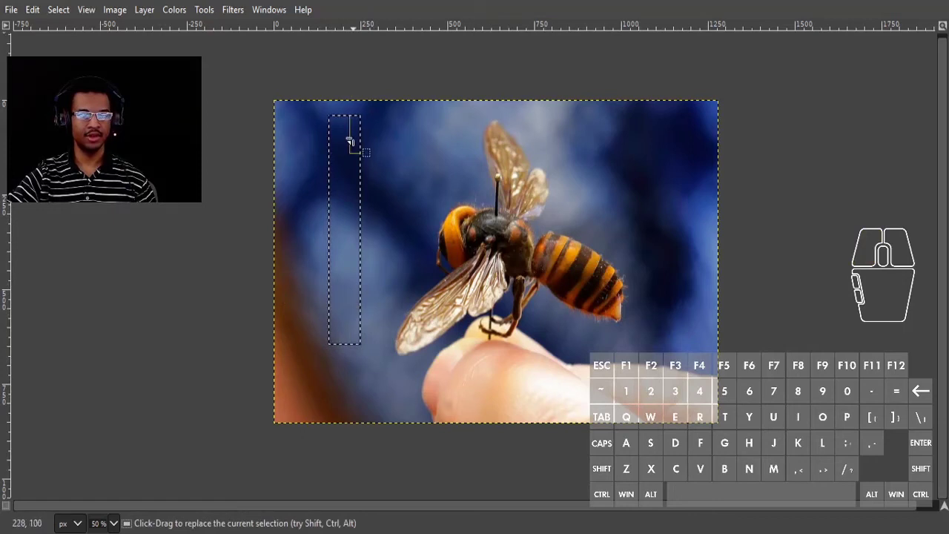
{"action": "left_click_drag", "start_coordinate": [349, 140], "coordinate": [651, 175]}
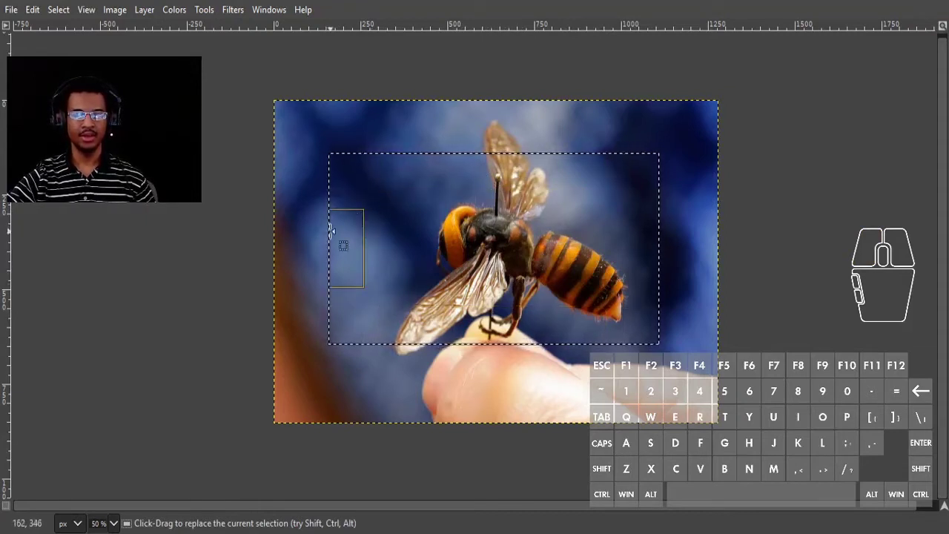
Bring the selection's head-side edge closer to the hornet and extend its lower and upper edges beyond both wings.
{"action": "left_click_drag", "start_coordinate": [355, 254], "coordinate": [391, 253]}
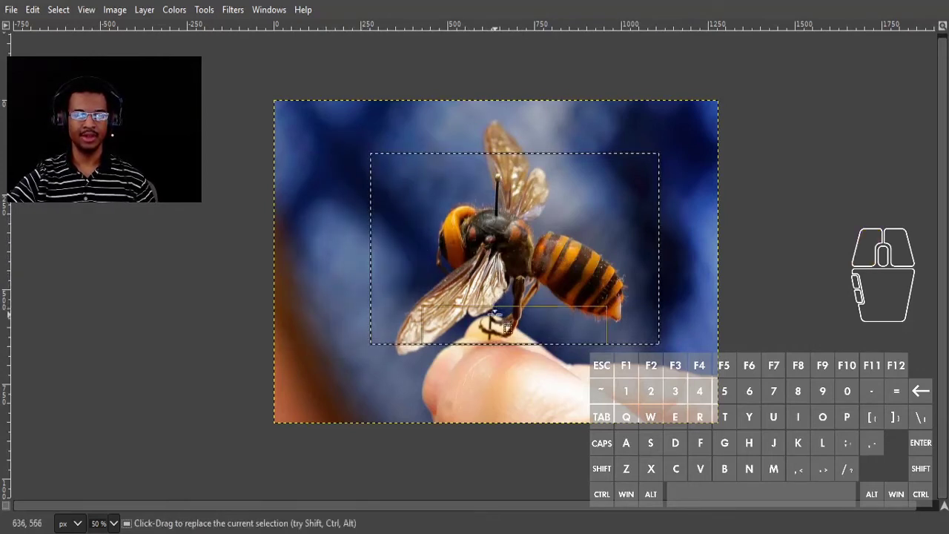
{"action": "left_click_drag", "start_coordinate": [497, 317], "coordinate": [524, 362]}
{"action": "left_click_drag", "start_coordinate": [503, 164], "coordinate": [501, 118]}
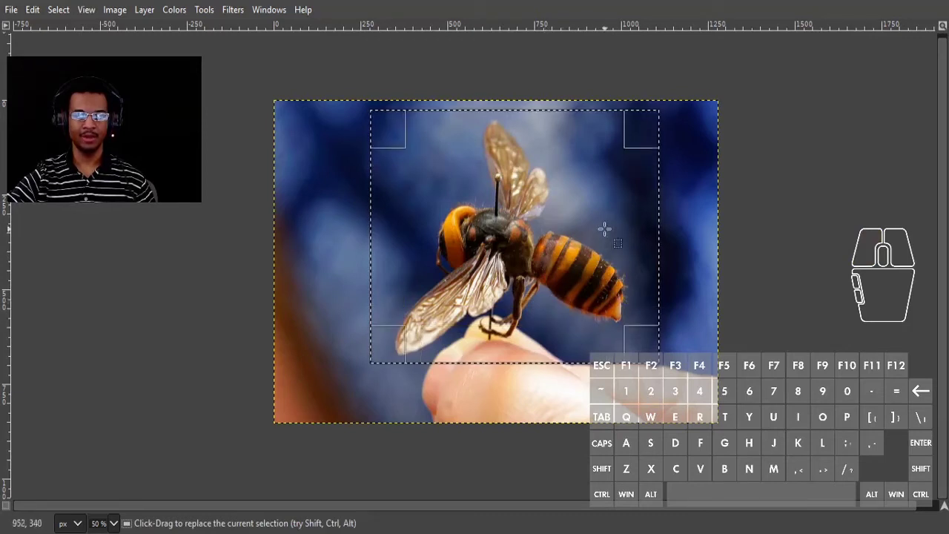
Set the selection's abdomen-side edge just past the abdomen and fine-tune its upper and lower edges around the wings.
{"action": "left_click_drag", "start_coordinate": [638, 246], "coordinate": [531, 230]}
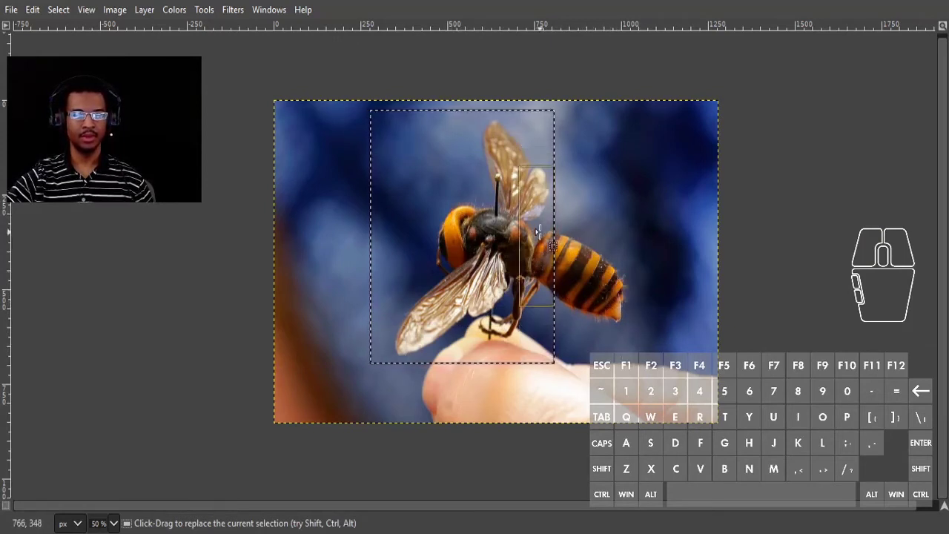
{"action": "left_click_drag", "start_coordinate": [532, 228], "coordinate": [630, 238]}
{"action": "left_click_drag", "start_coordinate": [523, 353], "coordinate": [534, 322]}
{"action": "left_click_drag", "start_coordinate": [501, 117], "coordinate": [507, 110]}
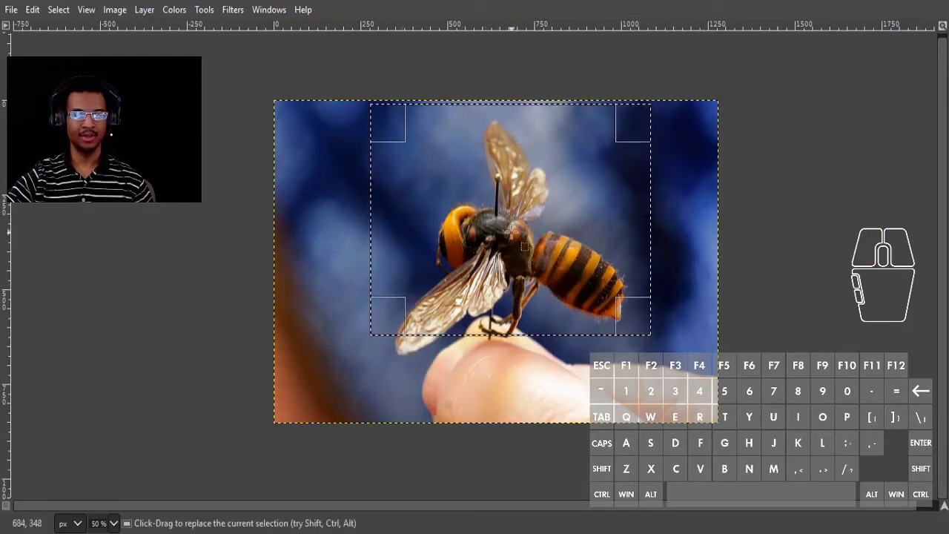
{"action": "left_click_drag", "start_coordinate": [523, 334], "coordinate": [524, 358]}
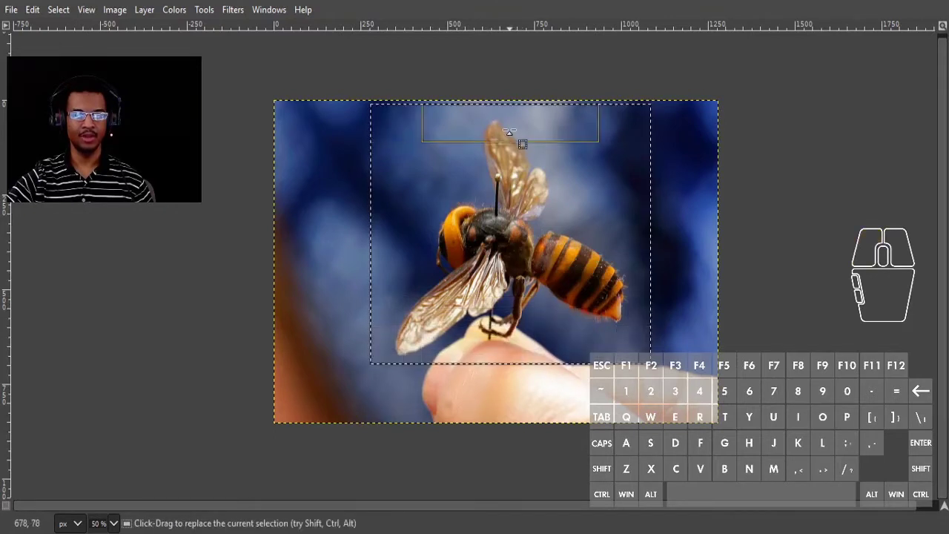
{"action": "mouse_move", "coordinate": [510, 125]}
{"action": "left_mouse_down"}
{"action": "mouse_move", "coordinate": [509, 148]}
{"action": "mouse_move", "coordinate": [507, 123]}
{"action": "left_mouse_up"}
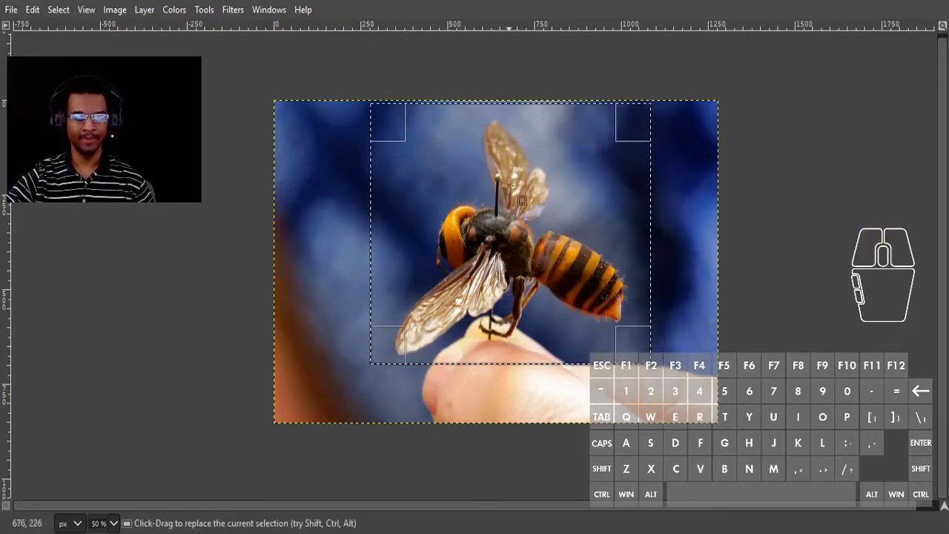
{"action": "left_click_drag", "start_coordinate": [484, 340], "coordinate": [483, 322]}
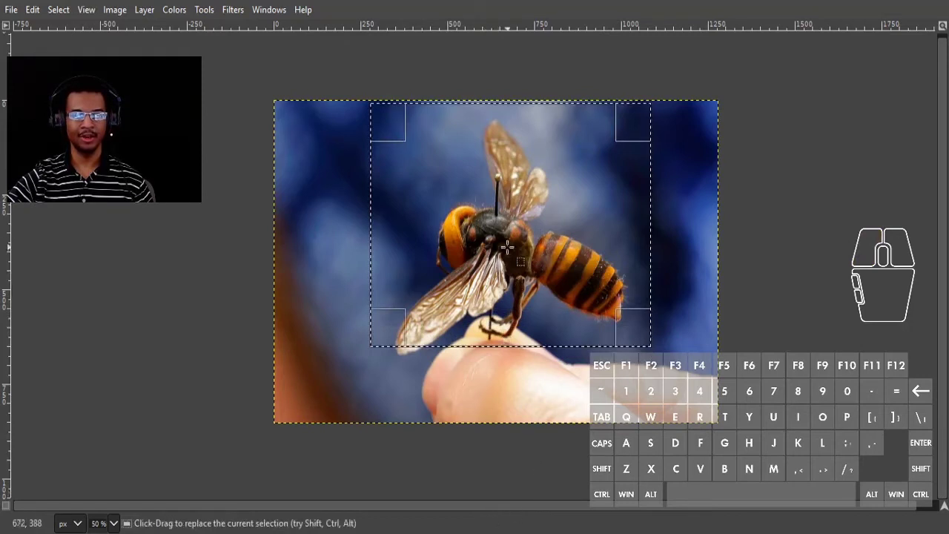
Move the whole rectangular selection, keeping its size, until it frames the hornet from the upper wing tip to the lower wing.
{"action": "left_click_drag", "start_coordinate": [510, 215], "coordinate": [512, 214]}
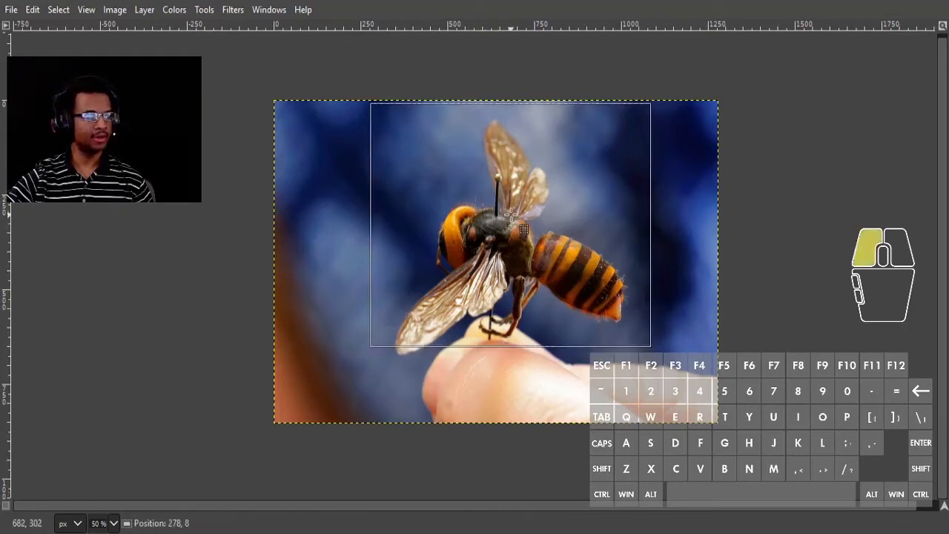
{"action": "left_click_drag", "start_coordinate": [510, 213], "coordinate": [500, 254]}
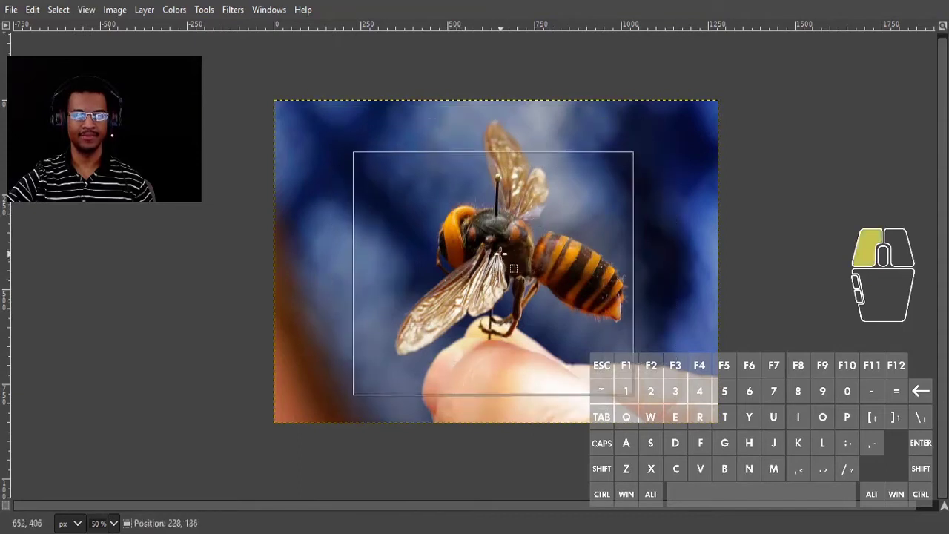
{"action": "left_click_drag", "start_coordinate": [517, 215], "coordinate": [517, 215]}
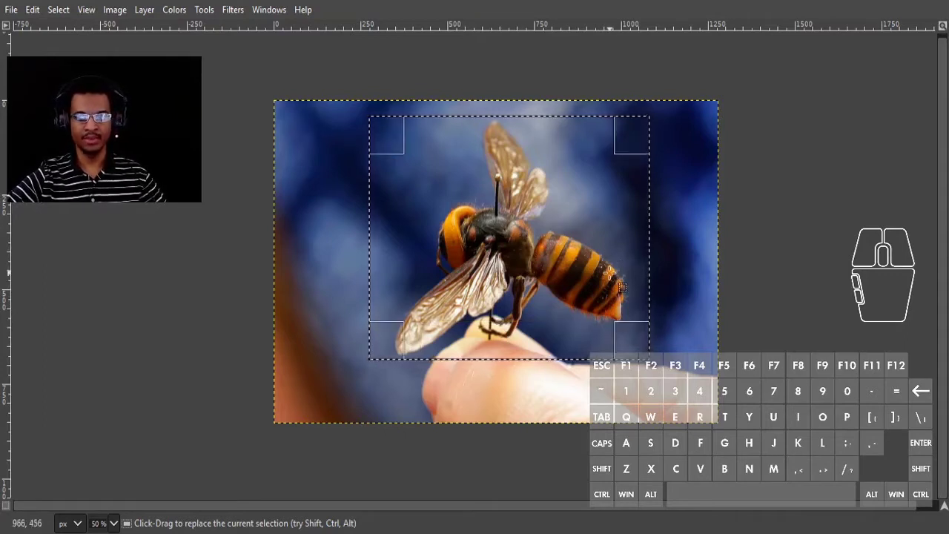
Clear the selection, try a rectangle over the upper wing, and replace it with one over the head and lower wing.
{"action": "left_click", "coordinate": [679, 237]}
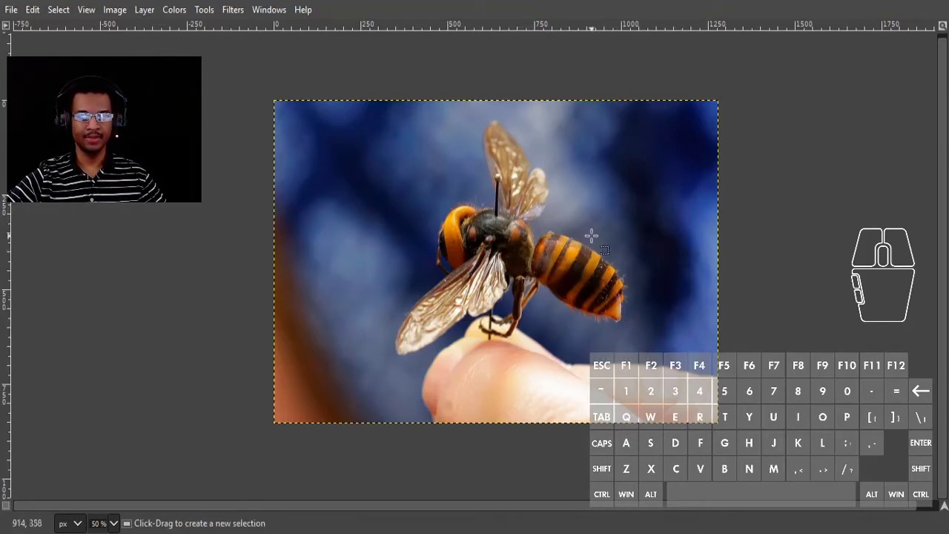
{"action": "left_click_drag", "start_coordinate": [451, 144], "coordinate": [610, 246]}
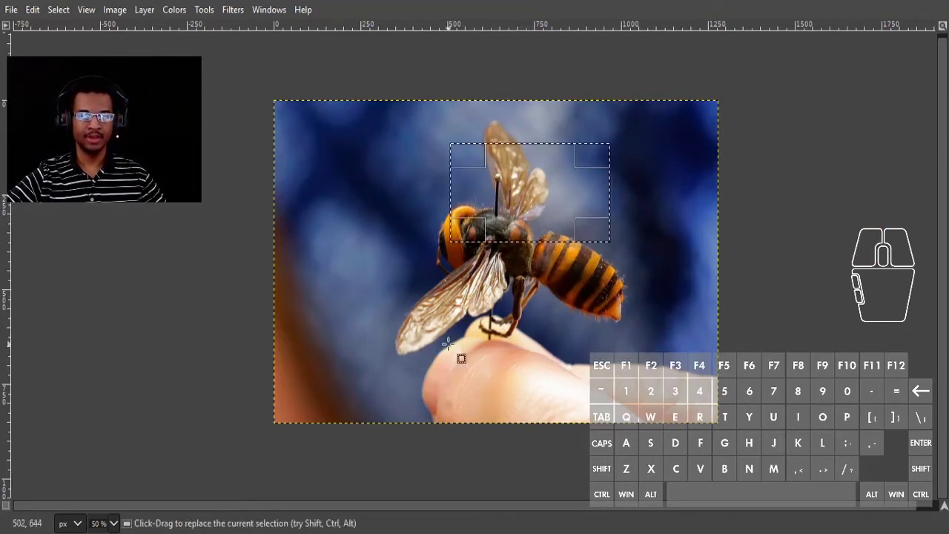
{"action": "left_click", "coordinate": [372, 290]}
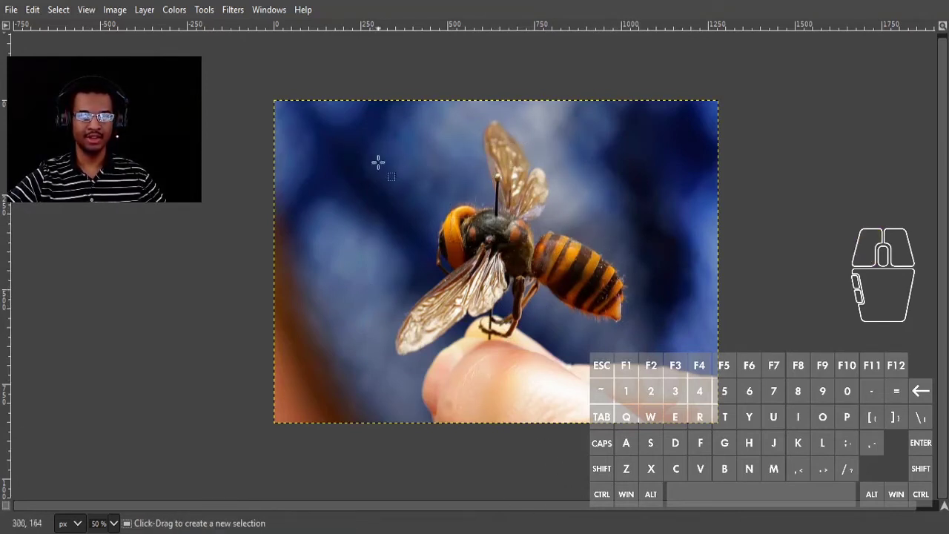
{"action": "left_click_drag", "start_coordinate": [384, 195], "coordinate": [480, 357]}
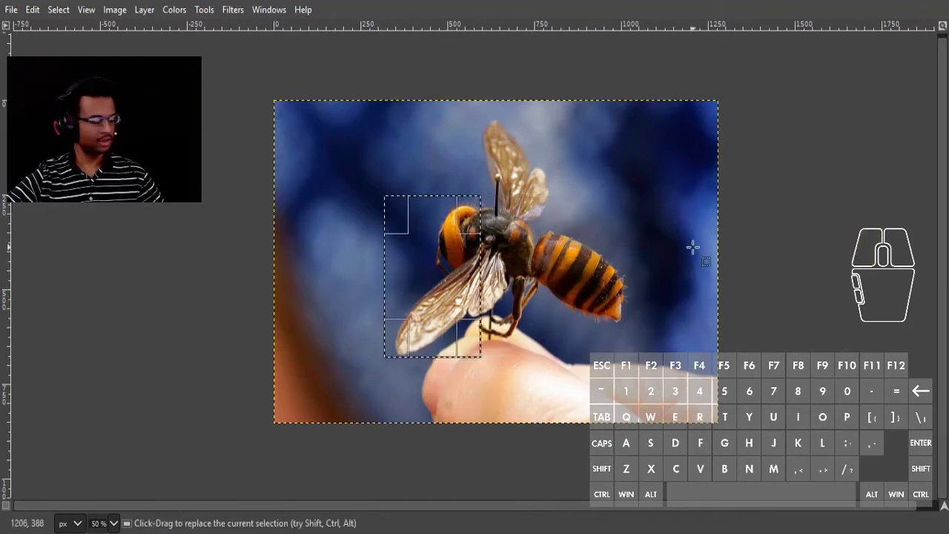
{"action": "key", "text": "ctrl+alt+d"}
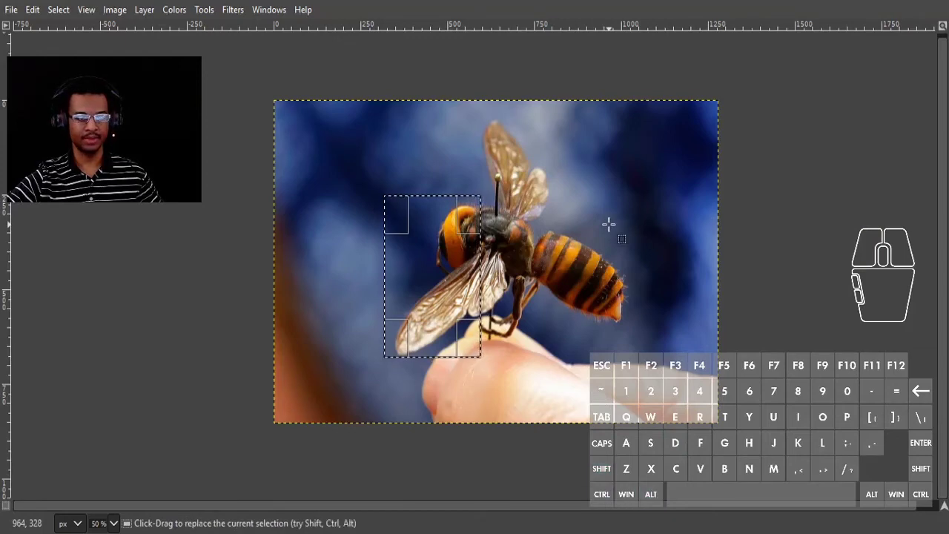
{"action": "key", "text": "shift+d"}
{"action": "scroll", "coordinate": [634, 311], "scroll_direction": "up", "scroll_amount": 1}
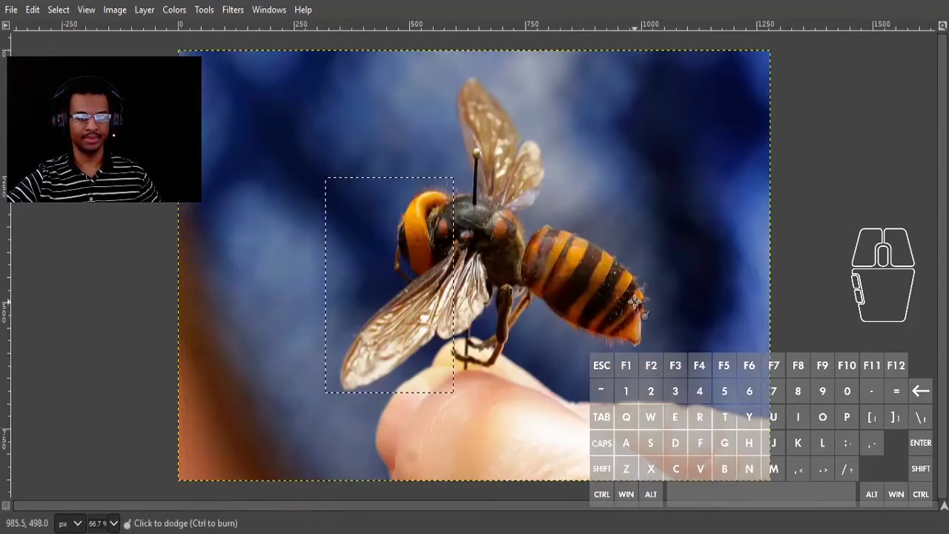
{"action": "key", "text": "alt+d"}
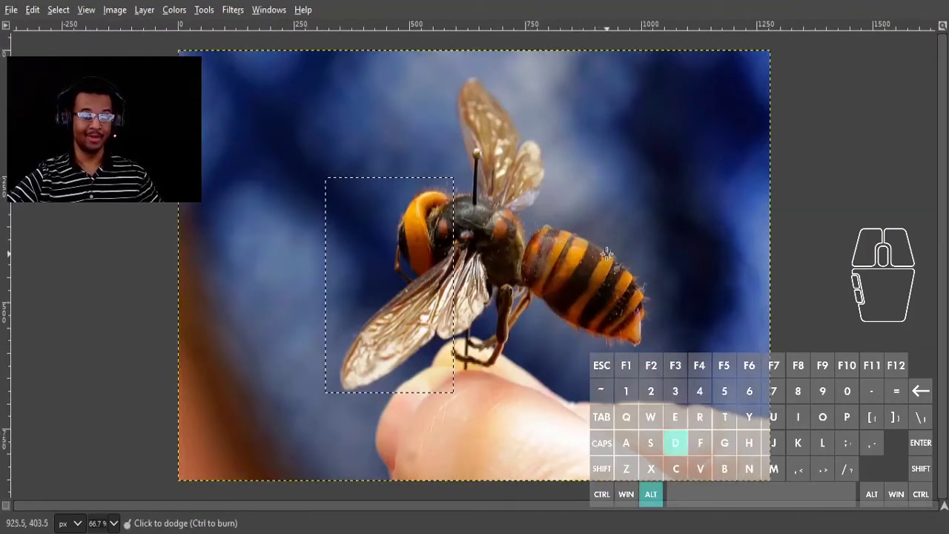
{"action": "scroll", "coordinate": [508, 278], "scroll_direction": "down", "scroll_amount": 1}
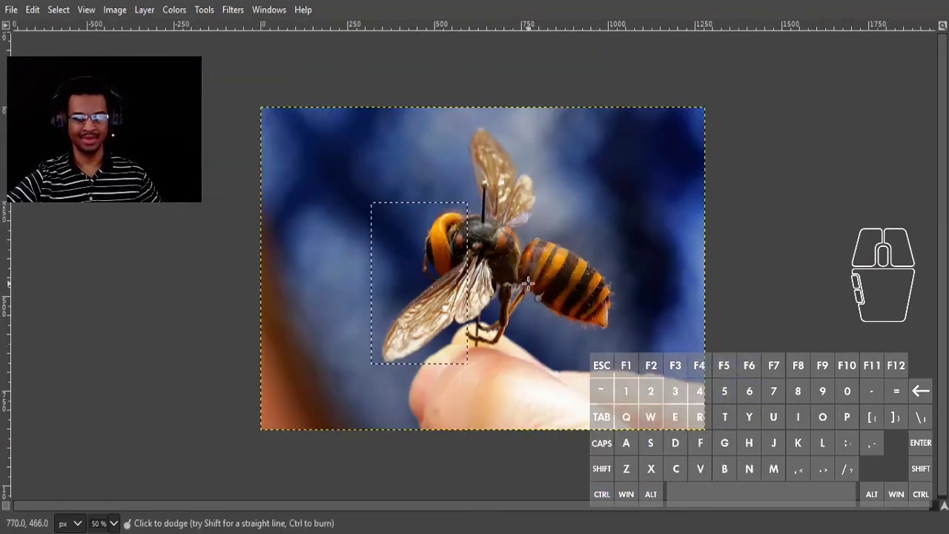
Return to the Rectangle Select tool, replace the selection with new rectangles across the hornet's body, and clear the selection.
{"action": "key", "text": "r"}
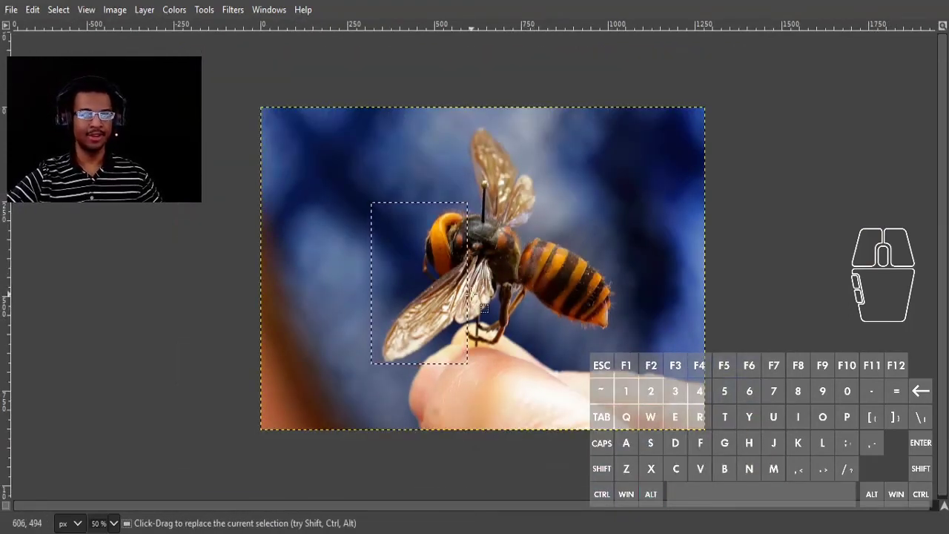
{"action": "left_click_drag", "start_coordinate": [488, 206], "coordinate": [572, 365]}
{"action": "left_click_drag", "start_coordinate": [382, 161], "coordinate": [555, 413]}
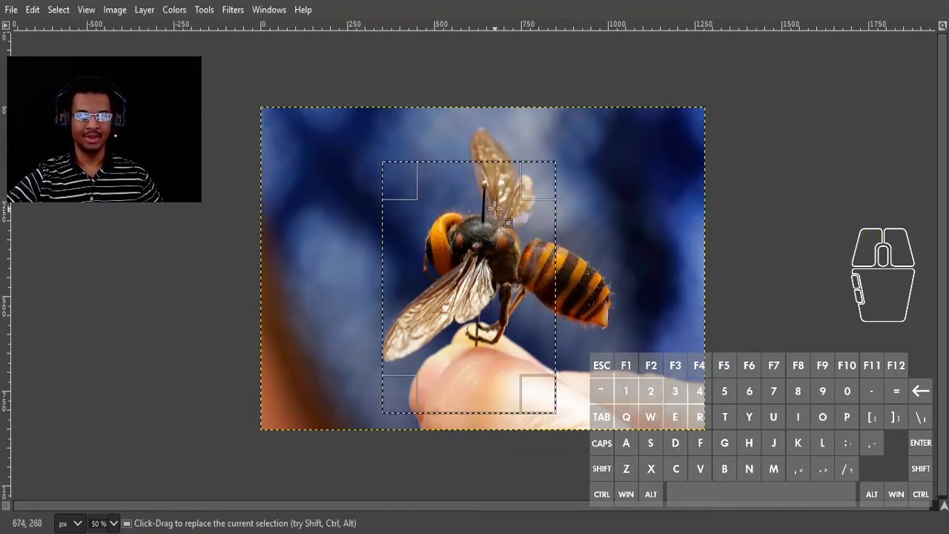
{"action": "left_click", "coordinate": [602, 320]}
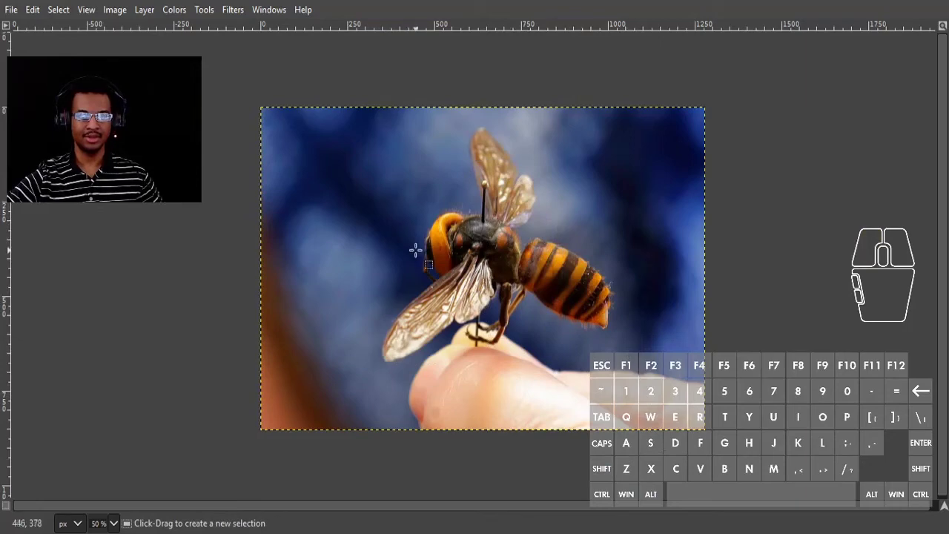
Draw a rectangular selection around the hornet's head and tighten its corners.
{"action": "scroll", "coordinate": [416, 250], "scroll_direction": "up", "scroll_amount": 2, "text": "ctrl"}
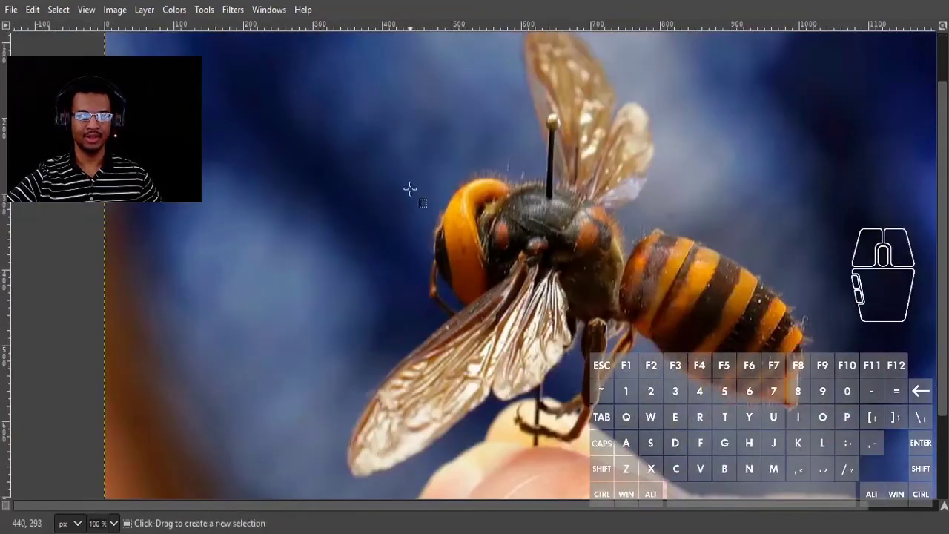
{"action": "left_click_drag", "start_coordinate": [385, 137], "coordinate": [551, 349]}
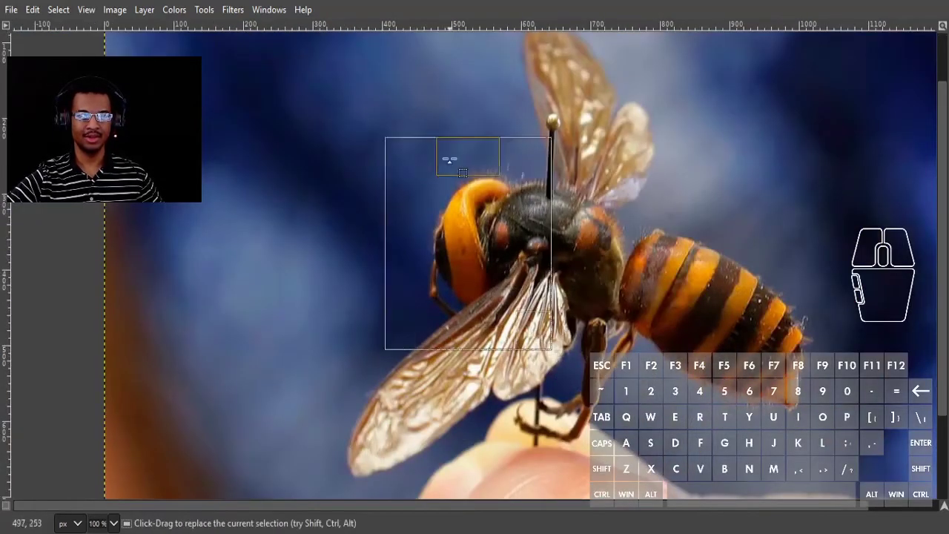
{"action": "left_click_drag", "start_coordinate": [410, 167], "coordinate": [429, 189]}
{"action": "mouse_move", "coordinate": [530, 331]}
{"action": "left_mouse_down"}
{"action": "mouse_move", "coordinate": [508, 301]}
{"action": "mouse_move", "coordinate": [523, 329]}
{"action": "left_mouse_up"}
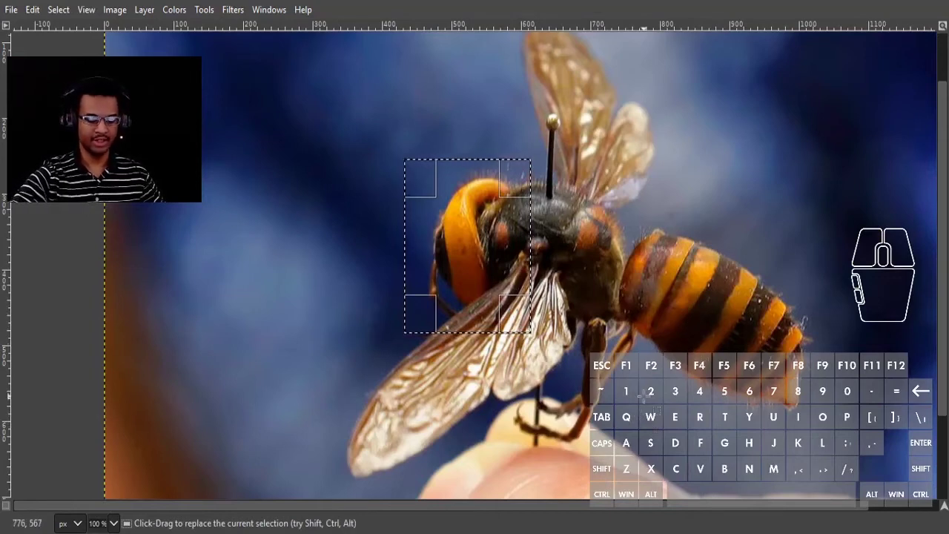
Delete the pixels in the selected head area and undo the deletion.
{"action": "key", "text": "Delete"}
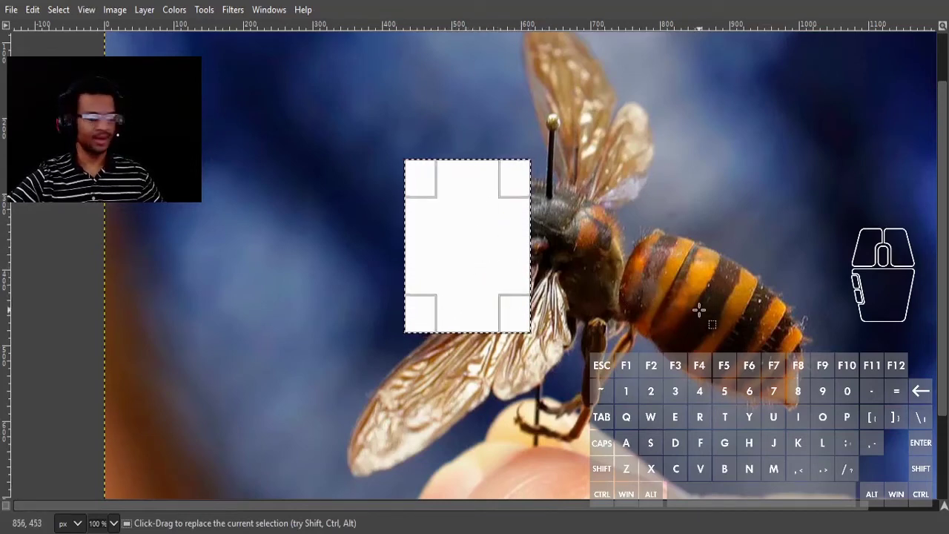
{"action": "key", "text": "ctrl+z"}
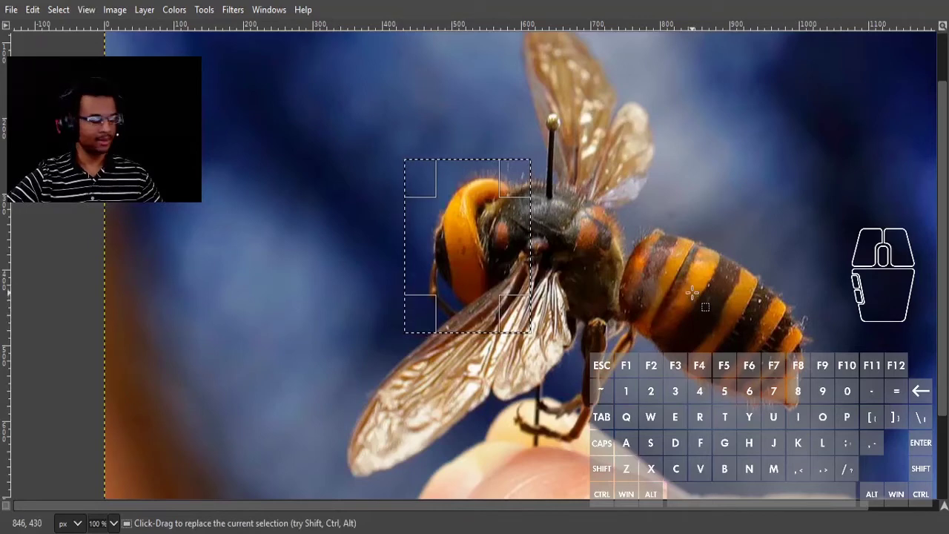
Copy the selected head area and draw a rectangular selection on the blue background ahead of the hornet.
{"action": "key", "text": "ctrl+c"}
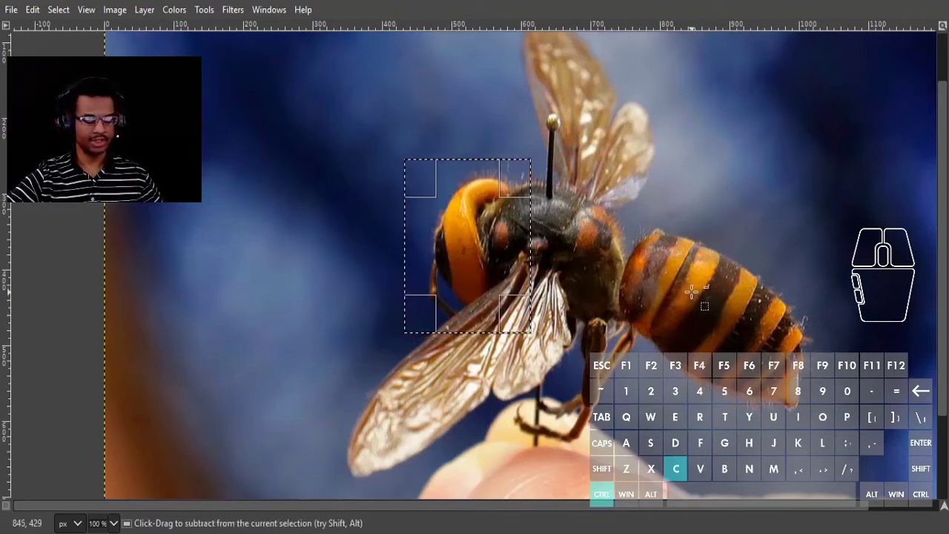
{"action": "scroll", "coordinate": [710, 179], "scroll_direction": "down", "scroll_amount": 2}
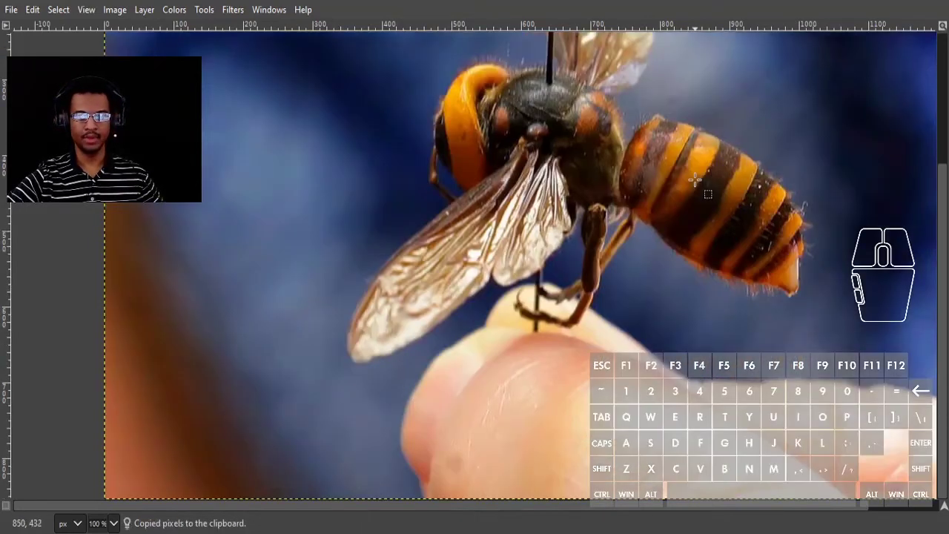
{"action": "scroll", "coordinate": [677, 180], "scroll_direction": "up", "scroll_amount": 2}
{"action": "scroll", "coordinate": [678, 180], "scroll_direction": "down", "scroll_amount": 1}
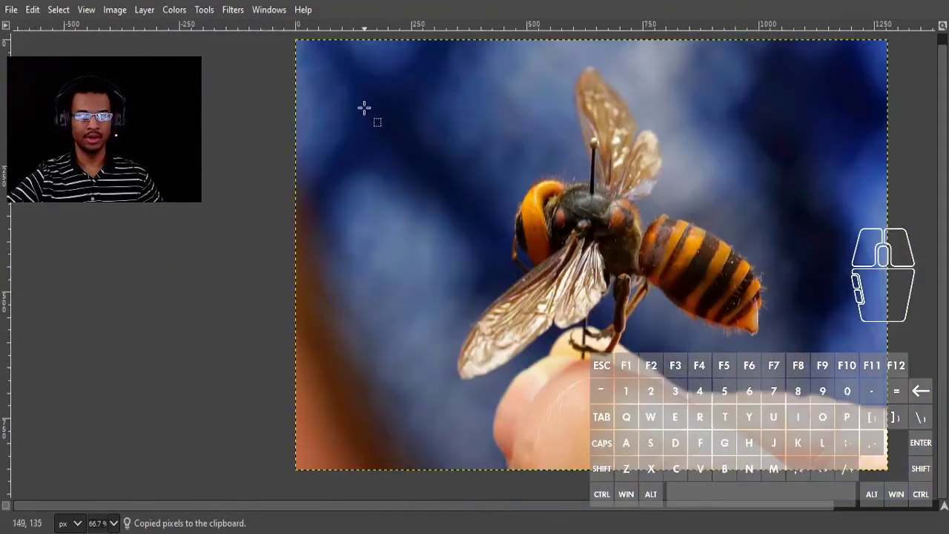
{"action": "left_click_drag", "start_coordinate": [364, 107], "coordinate": [467, 230]}
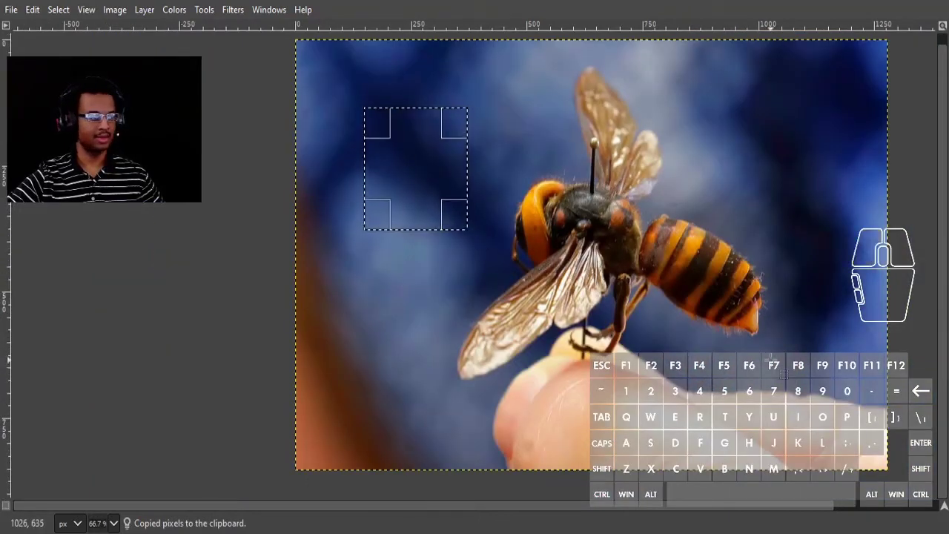
Paste the copied head, move it down the blue background beside the original head, and anchor it.
{"action": "key", "text": "ctrl+v"}
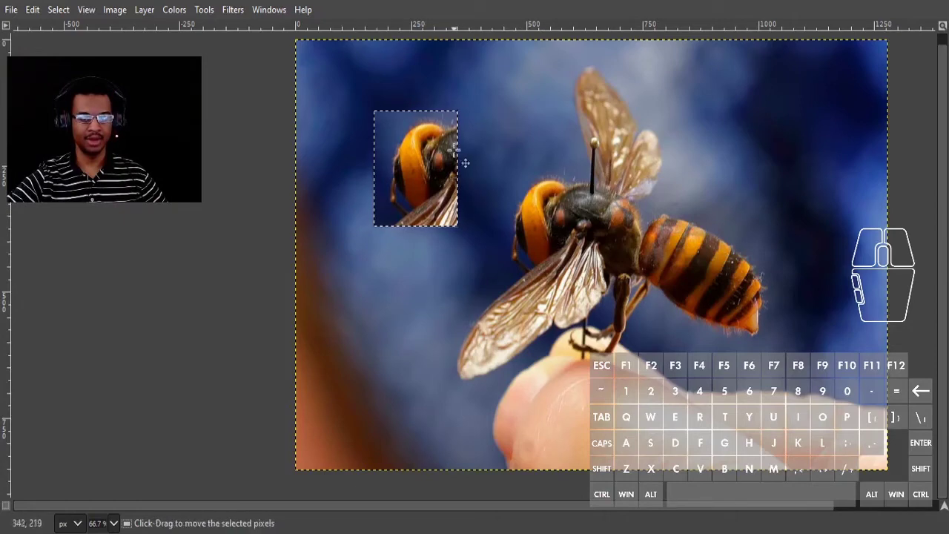
{"action": "left_click_drag", "start_coordinate": [429, 159], "coordinate": [434, 235]}
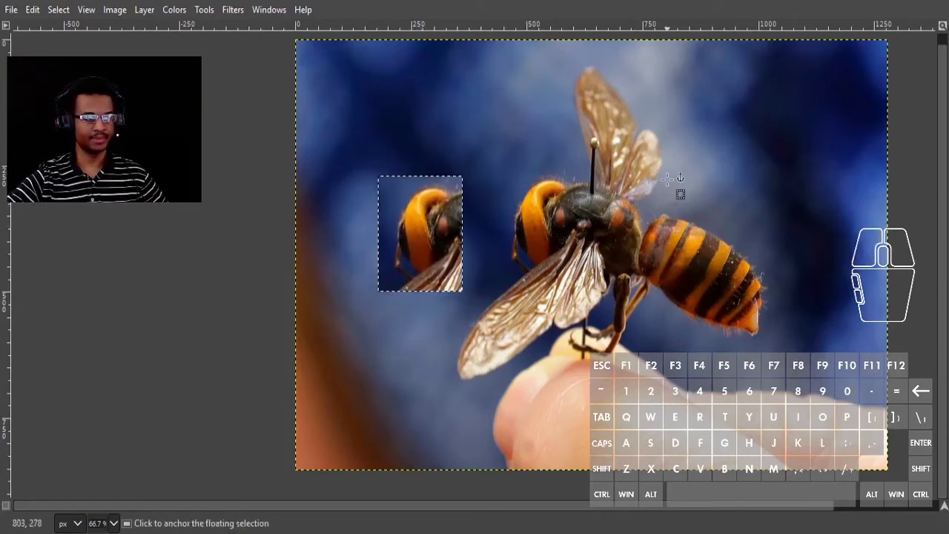
{"action": "left_click", "coordinate": [673, 176]}
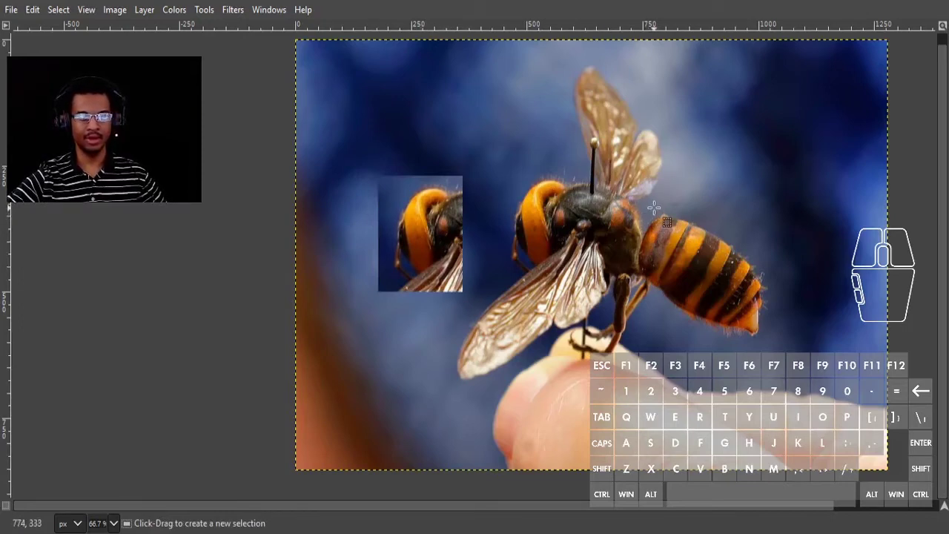
Draw trial rectangular selections over the pasted head and the background beside it, and clear the selection.
{"action": "left_click_drag", "start_coordinate": [412, 140], "coordinate": [490, 228]}
{"action": "left_click_drag", "start_coordinate": [330, 146], "coordinate": [375, 205]}
{"action": "left_click", "coordinate": [421, 286]}
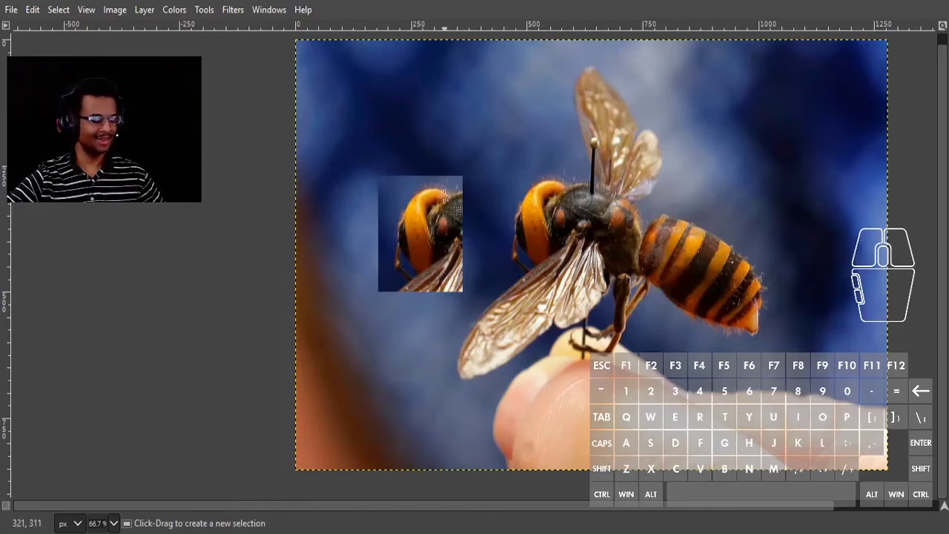
Undo the pasted head copy and the rectangular selection drawn for placing it.
{"action": "key", "text": "ctrl+z"}
{"action": "key", "text": "ctrl+z"}
{"action": "key", "text": "ctrl+z"}
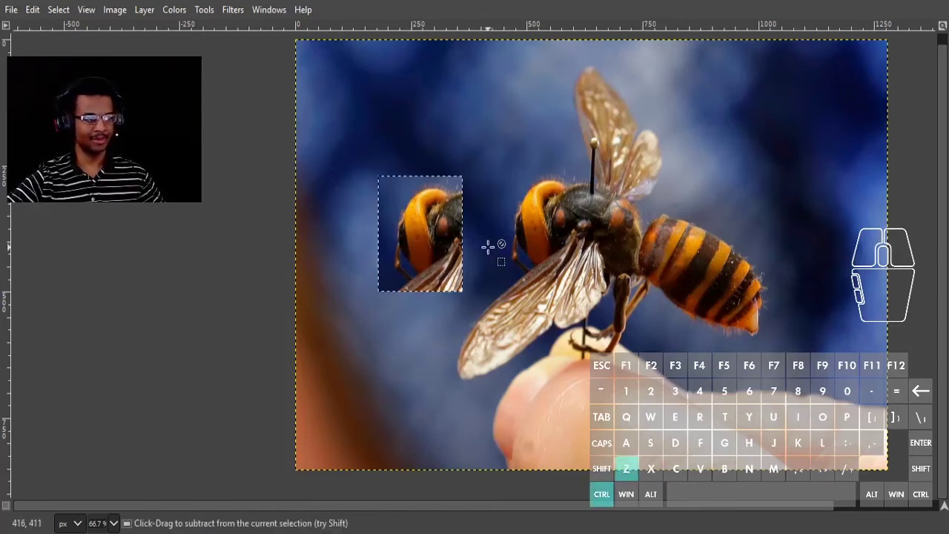
{"action": "key", "text": "ctrl+z"}
{"action": "key", "text": "ctrl+z"}
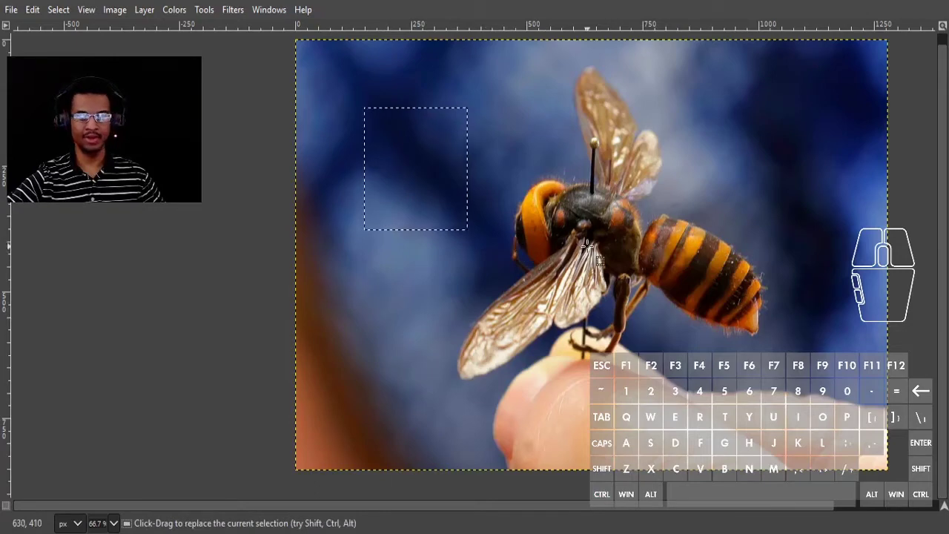
{"action": "key", "text": "ctrl+z"}
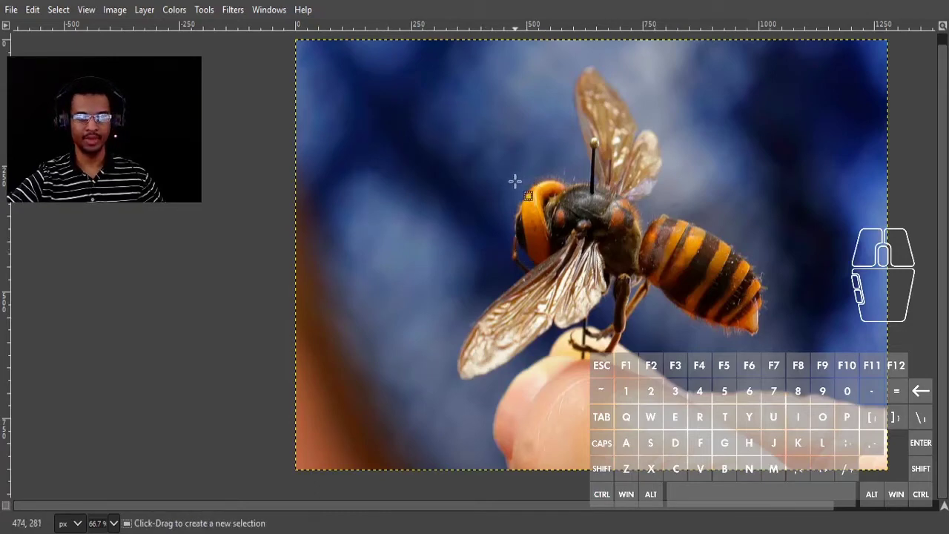
Cut a rectangular area around the hornet's head and draw a similar-sized selection on the blue background ahead of it.
{"action": "left_click_drag", "start_coordinate": [503, 171], "coordinate": [579, 282]}
{"action": "key", "text": "ctrl+x"}
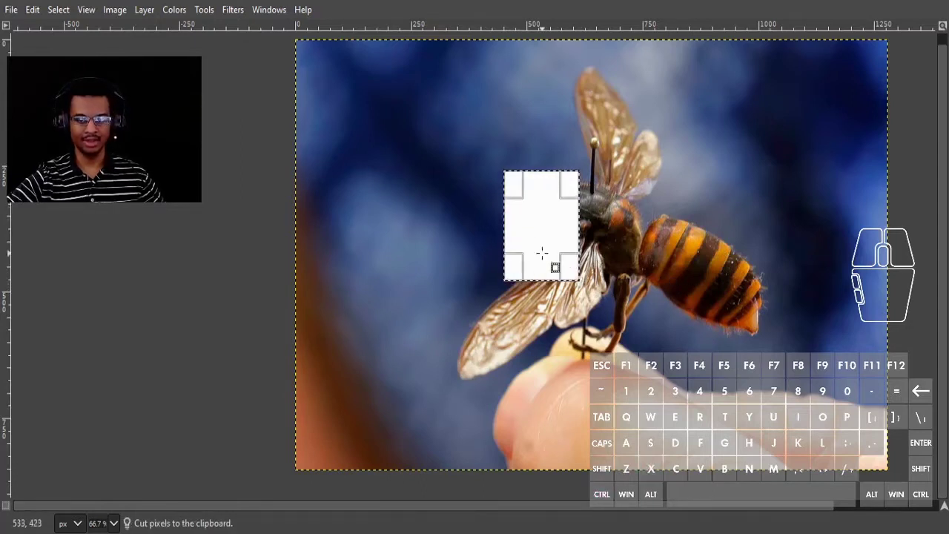
{"action": "left_click_drag", "start_coordinate": [366, 105], "coordinate": [438, 211]}
Paste the cut head, move it back over the white gap in the hornet, and anchor it.
{"action": "key", "text": "ctrl+v"}
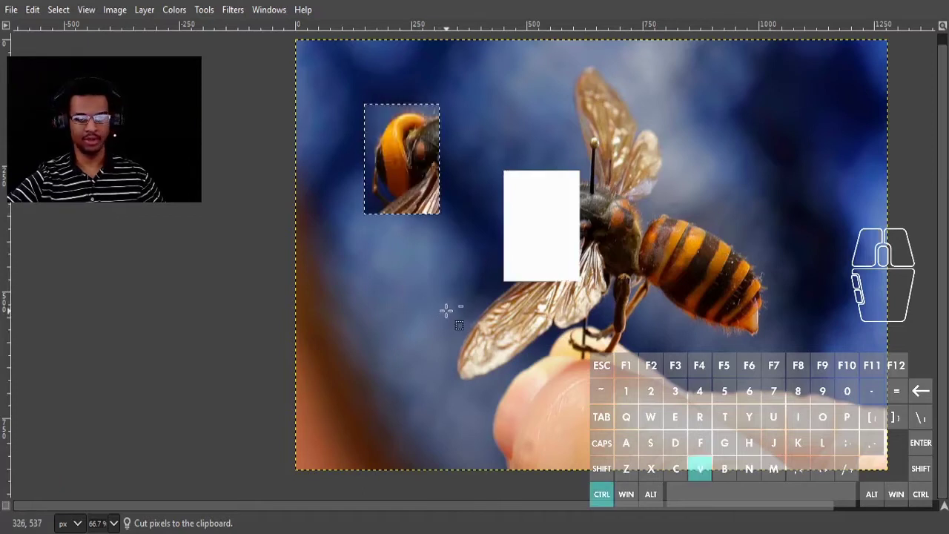
{"action": "left_click_drag", "start_coordinate": [414, 160], "coordinate": [551, 233]}
{"action": "left_click", "coordinate": [616, 242]}
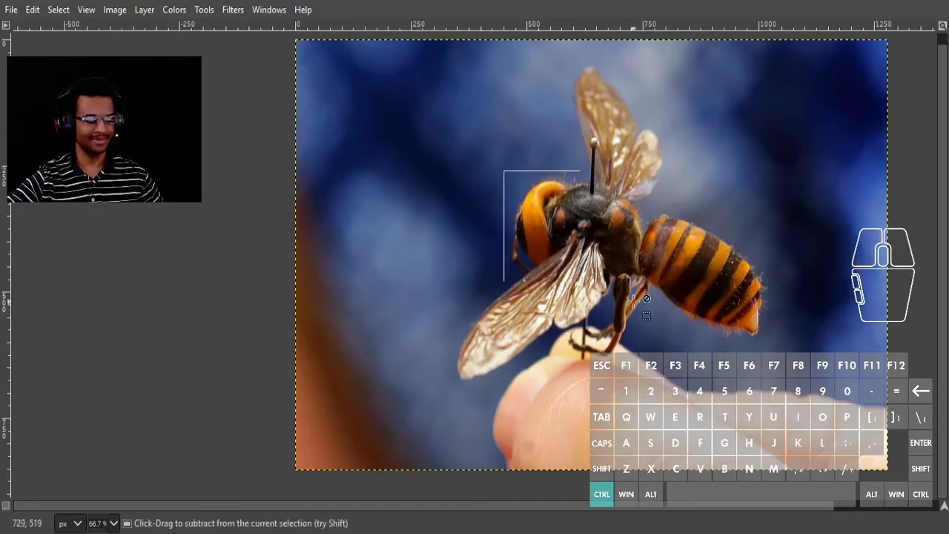
Undo and redo through the head's cut, paste and move edits until the original photo is restored.
{"action": "key", "text": "ctrl+z"}
{"action": "key", "text": "ctrl+z"}
{"action": "key", "text": "ctrl+z"}
{"action": "key", "text": "ctrl+y"}
{"action": "key", "text": "ctrl+y"}
{"action": "key", "text": "ctrl+y"}
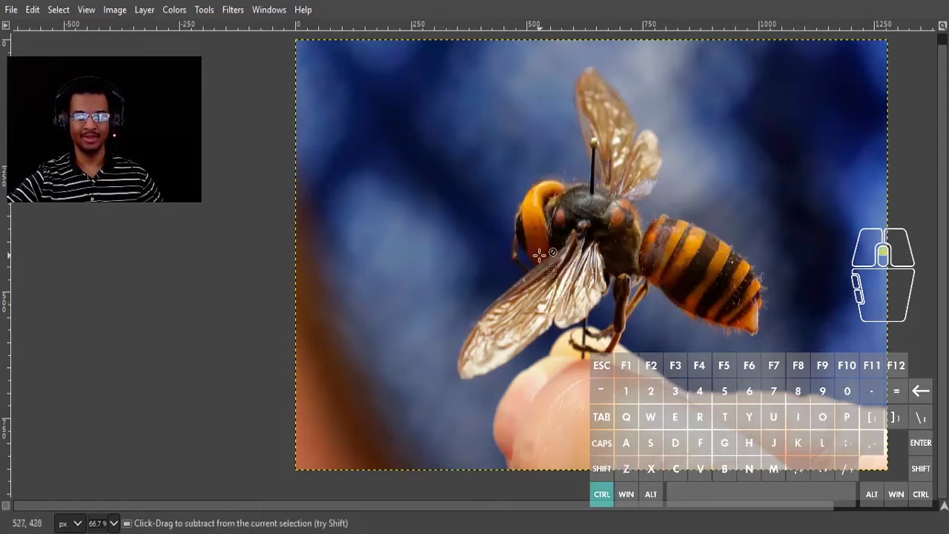
Draw a rectangular selection around the hornet's upper wing.
{"action": "scroll", "coordinate": [556, 249], "scroll_direction": "up", "scroll_amount": 4, "text": "ctrl"}
{"action": "scroll", "coordinate": [556, 249], "scroll_direction": "down", "scroll_amount": 4, "text": "ctrl"}
{"action": "left_click_drag", "start_coordinate": [668, 203], "coordinate": [645, 209]}
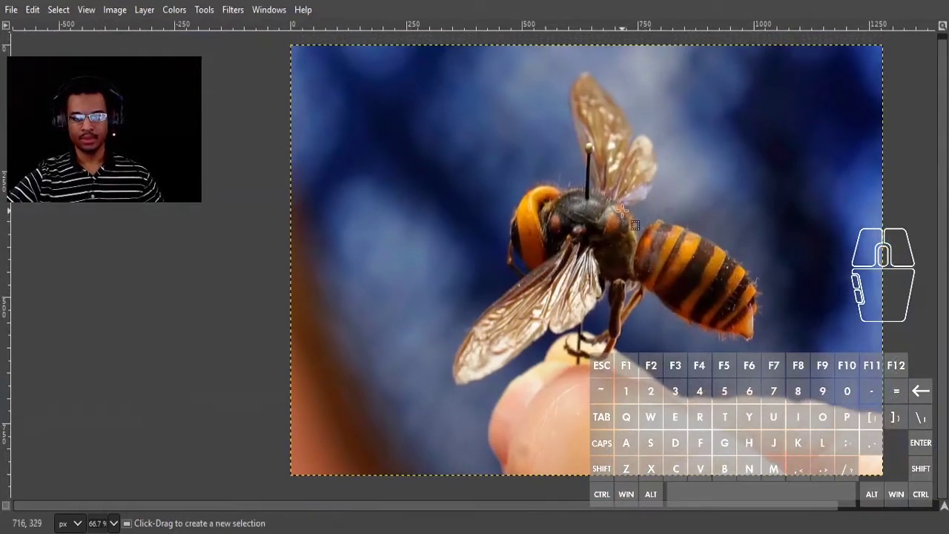
{"action": "left_click_drag", "start_coordinate": [560, 69], "coordinate": [666, 212]}
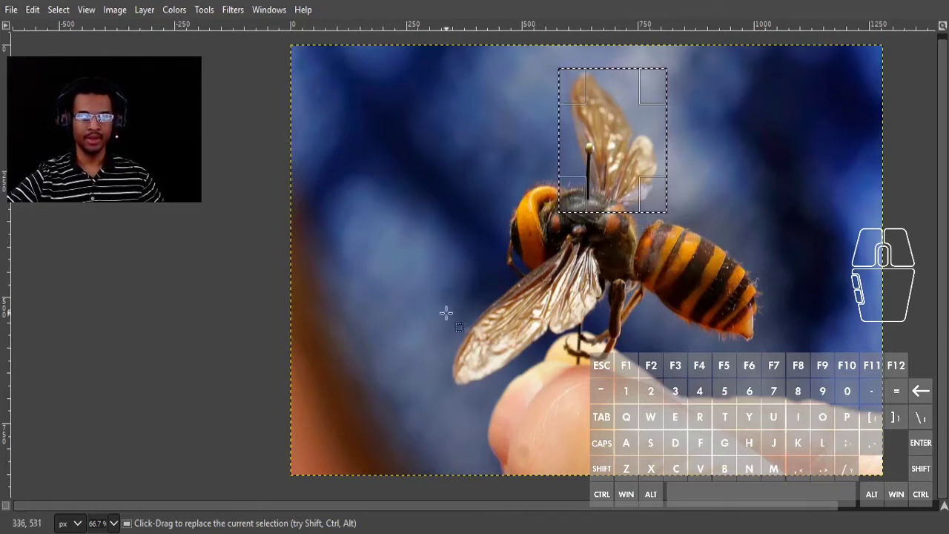
Try a rectangular selection around the lower wing and undo it to restore the upper-wing selection.
{"action": "left_click_drag", "start_coordinate": [445, 283], "coordinate": [628, 382]}
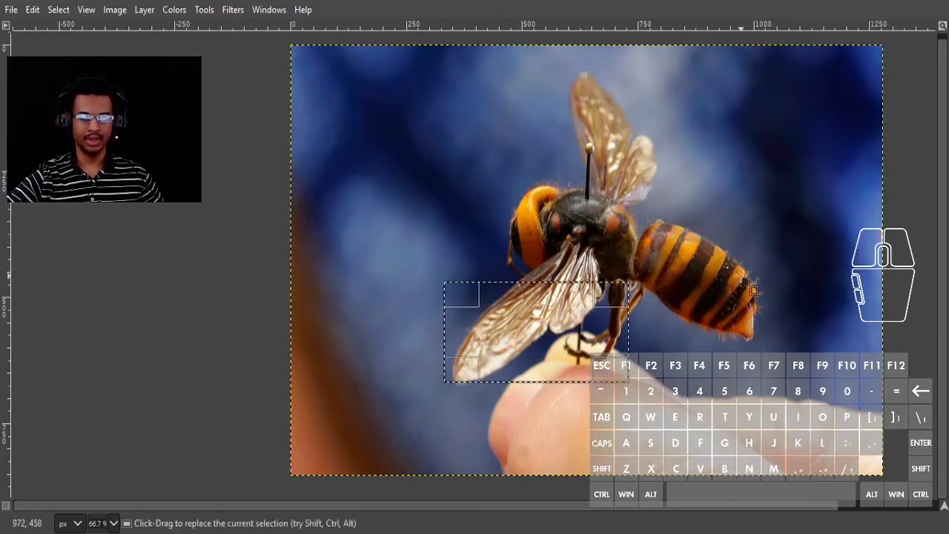
{"action": "key", "text": "ctrl+z"}
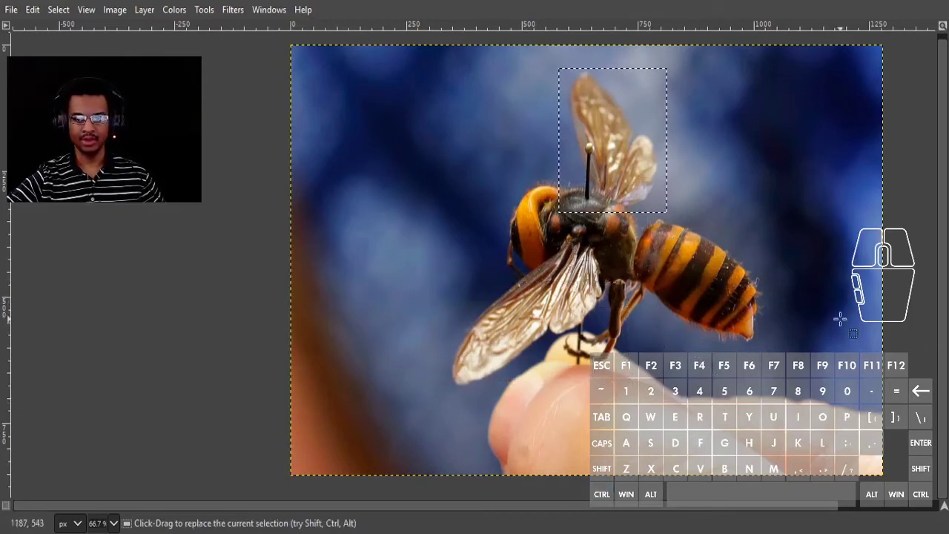
Try replacing the upper-wing selection with a rectangle around the lower wing, and undo back to the upper-wing selection.
{"action": "left_click", "coordinate": [809, 305]}
{"action": "key", "text": "ctrl+z"}
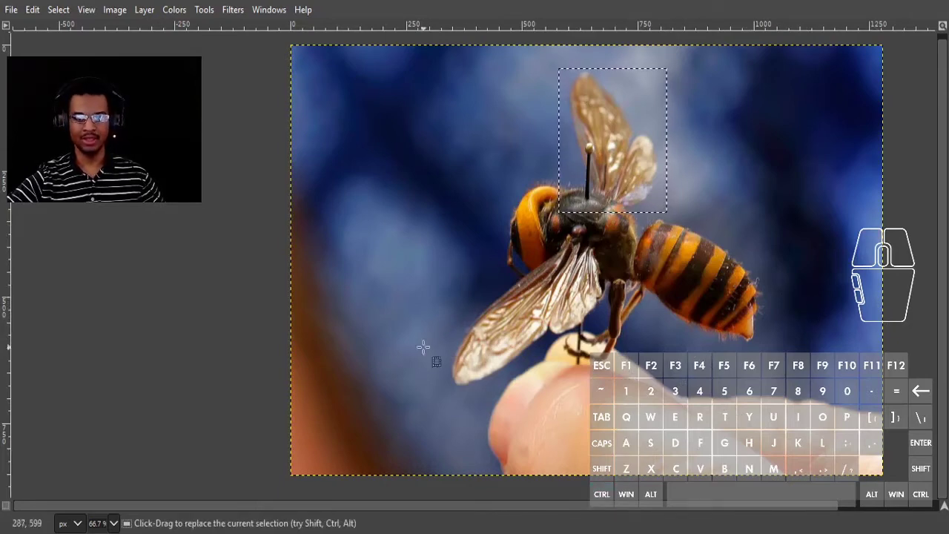
{"action": "left_click_drag", "start_coordinate": [426, 240], "coordinate": [634, 397]}
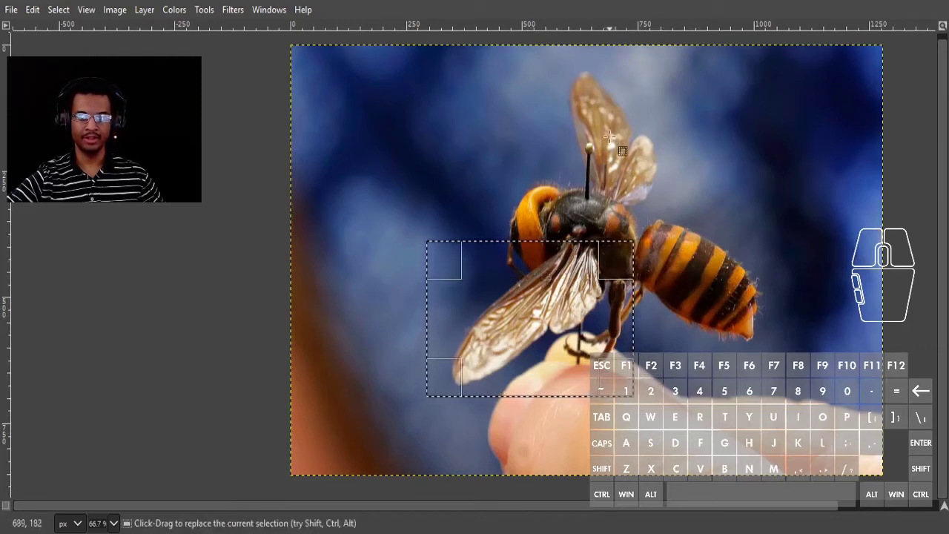
{"action": "key", "text": "ctrl+z"}
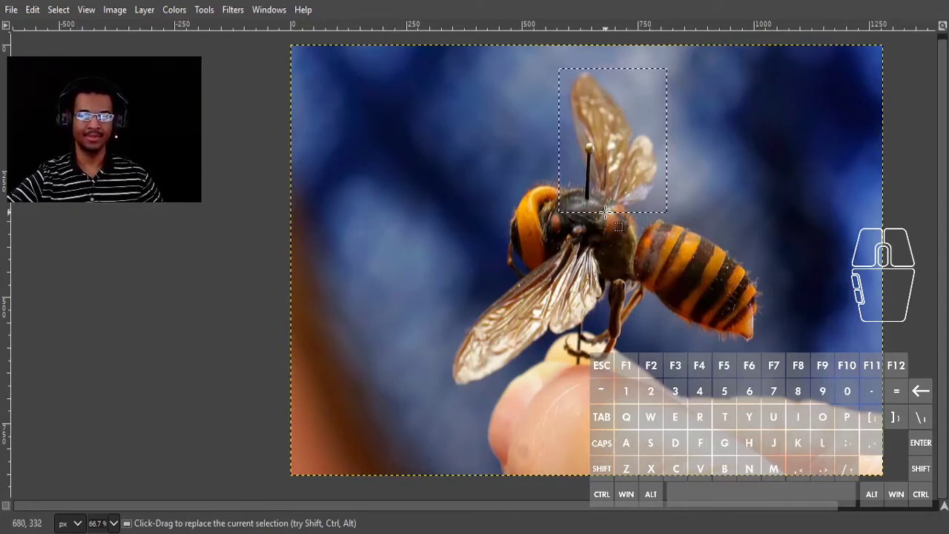
Draw a rectangular selection around the lower wing, replace it with one around the upper wing, and clear it.
{"action": "left_click", "coordinate": [510, 256]}
{"action": "left_click_drag", "start_coordinate": [614, 236], "coordinate": [435, 393]}
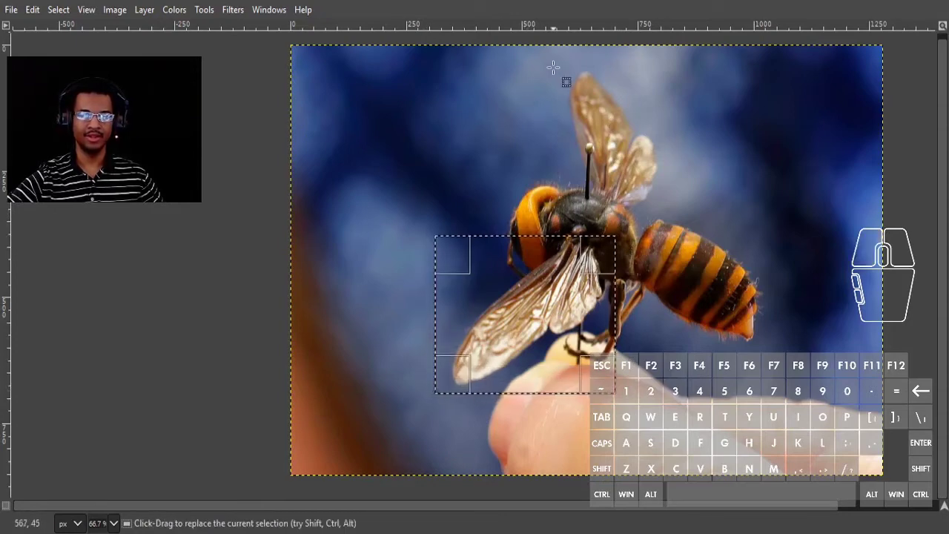
{"action": "left_click_drag", "start_coordinate": [553, 69], "coordinate": [661, 210]}
{"action": "left_click", "coordinate": [754, 187]}
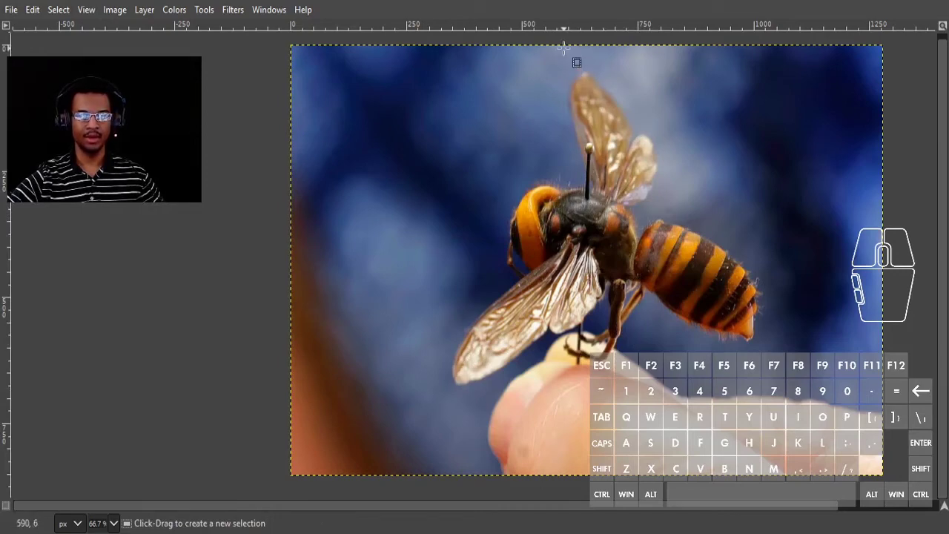
Select the upper wing with a rectangle, copy and paste it, and anchor the copy above the hornet's abdomen.
{"action": "left_click_drag", "start_coordinate": [564, 65], "coordinate": [665, 208]}
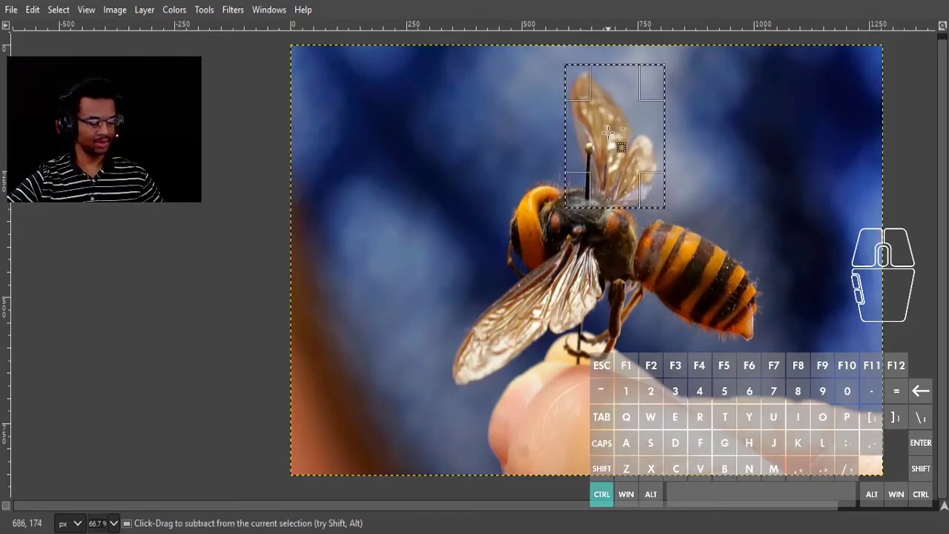
{"action": "key", "text": "ctrl+c"}
{"action": "left_click_drag", "start_coordinate": [697, 120], "coordinate": [745, 195]}
{"action": "key", "text": "ctrl+v"}
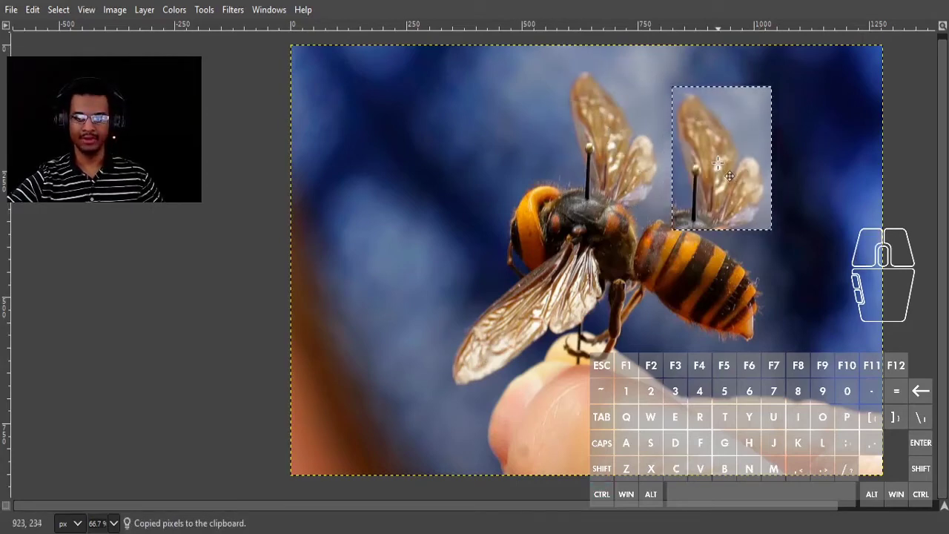
{"action": "left_click_drag", "start_coordinate": [717, 162], "coordinate": [700, 171]}
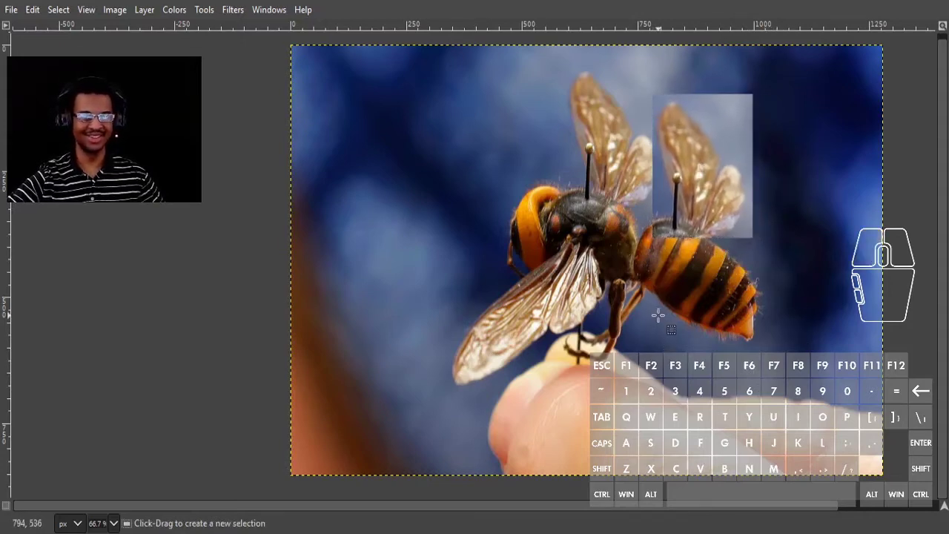
Undo the pasted wing copy and its selection to restore the original photo.
{"action": "key", "text": "ctrl+z"}
{"action": "key", "text": "ctrl+z"}
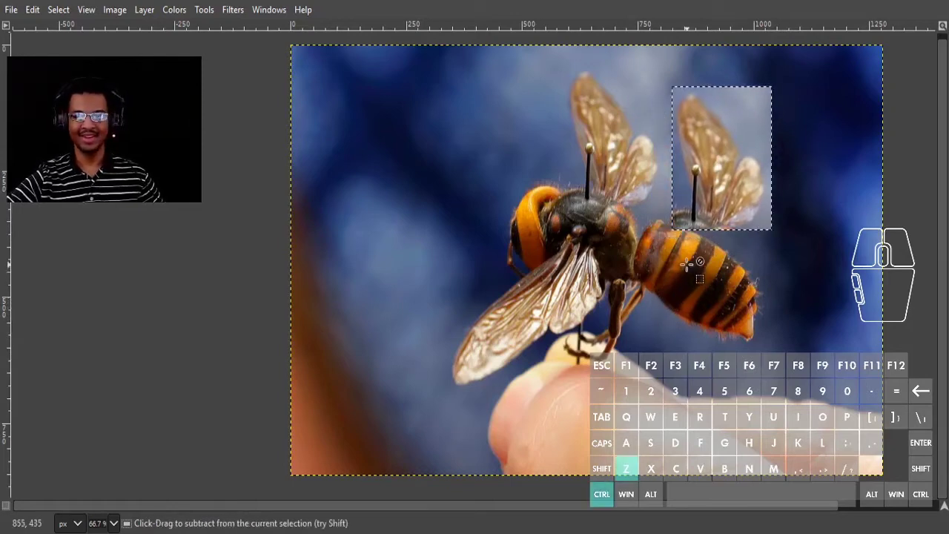
{"action": "left_click", "coordinate": [684, 197]}
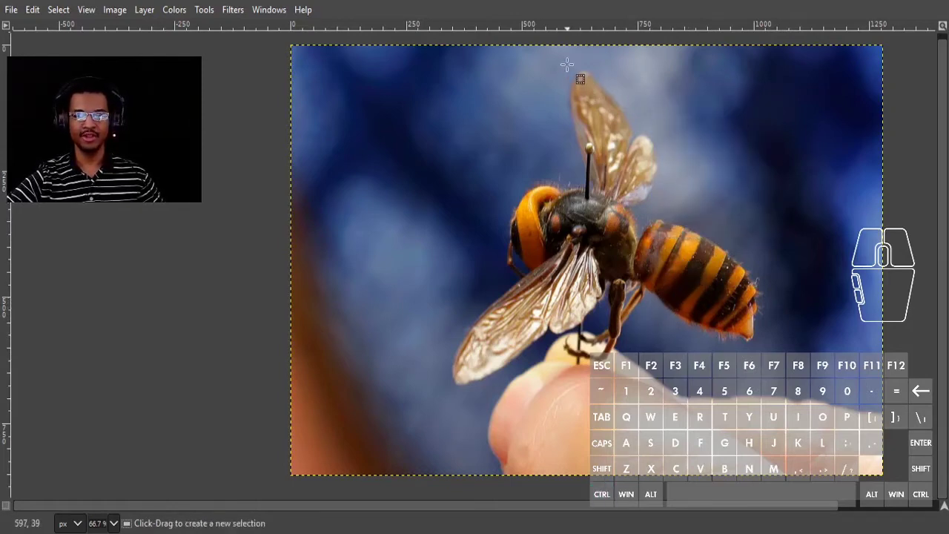
Select the upper wing, try moving a copy of its pixels directly over the abdomen, and undo it.
{"action": "left_click_drag", "start_coordinate": [563, 63], "coordinate": [663, 210]}
{"action": "key", "text": "shift"}
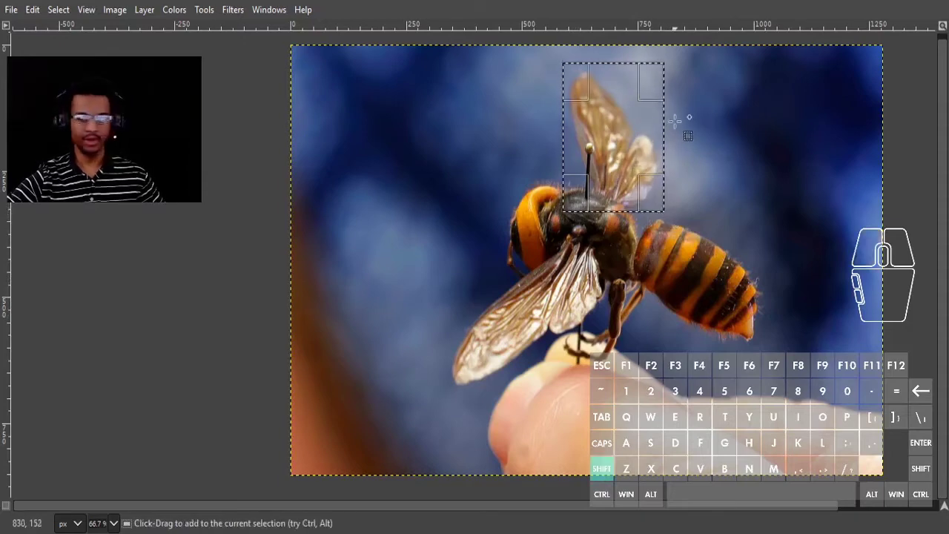
{"action": "key", "text": "alt"}
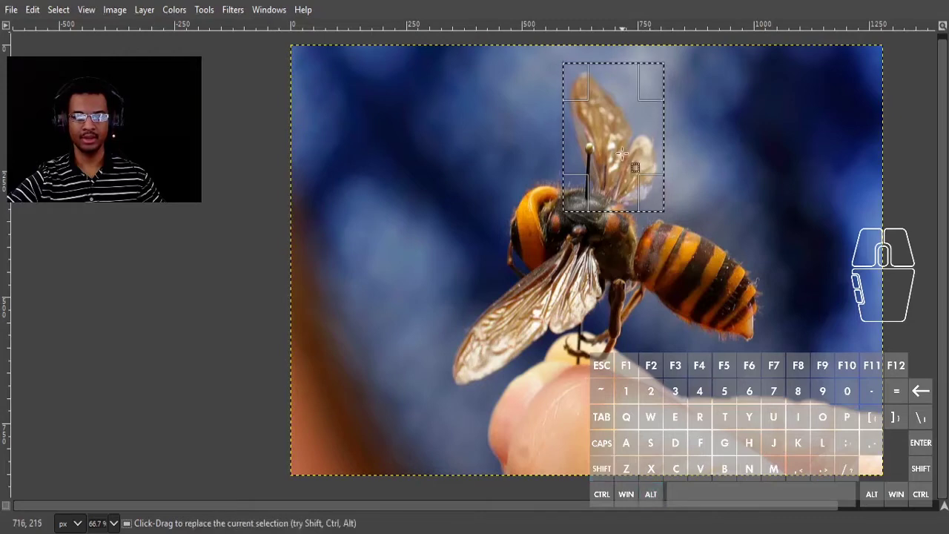
{"action": "key", "text": "alt"}
{"action": "key", "text": "shift"}
{"action": "left_click_drag", "start_coordinate": [634, 166], "coordinate": [720, 194]}
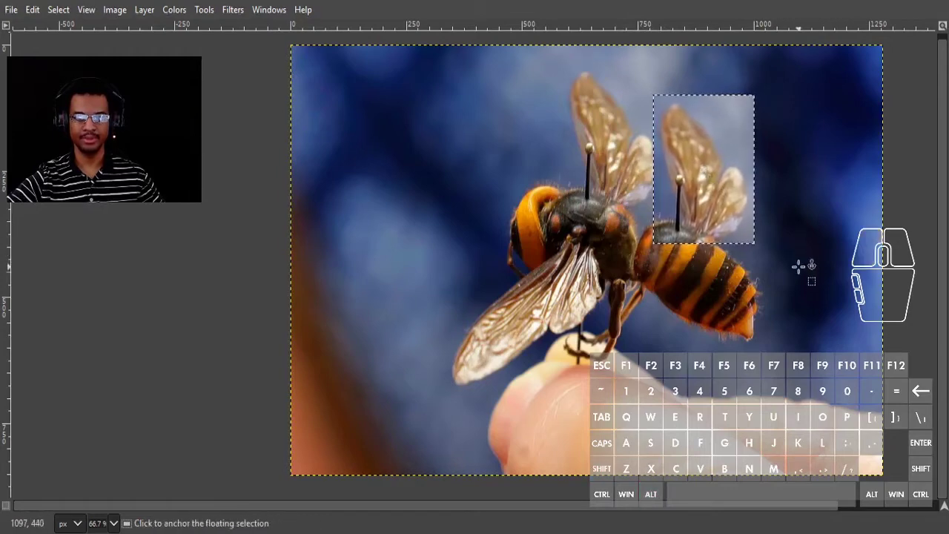
{"action": "key", "text": "ctrl+z"}
{"action": "key", "text": "ctrl+z"}
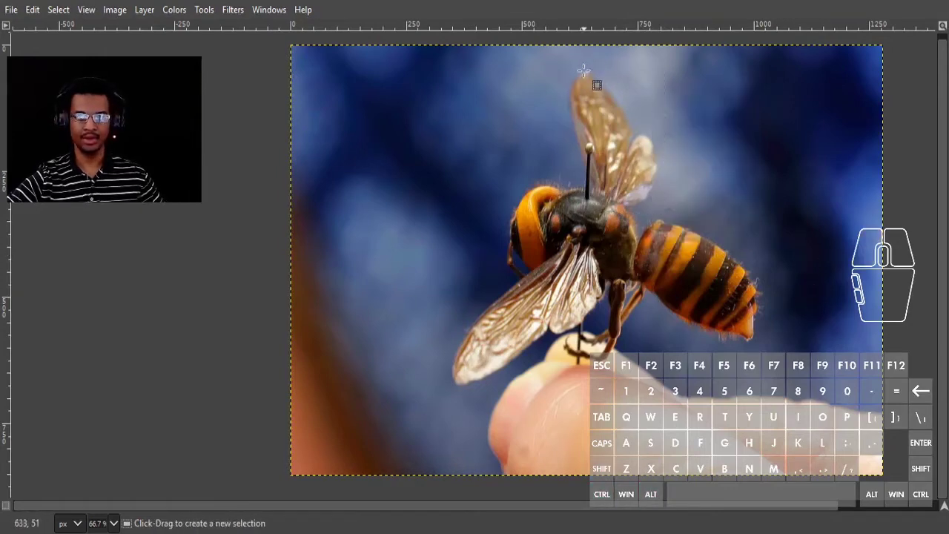
Select the upper wing and the lower wing one at a time, moving a copy of each over the abdomen area.
{"action": "left_click_drag", "start_coordinate": [567, 69], "coordinate": [658, 213]}
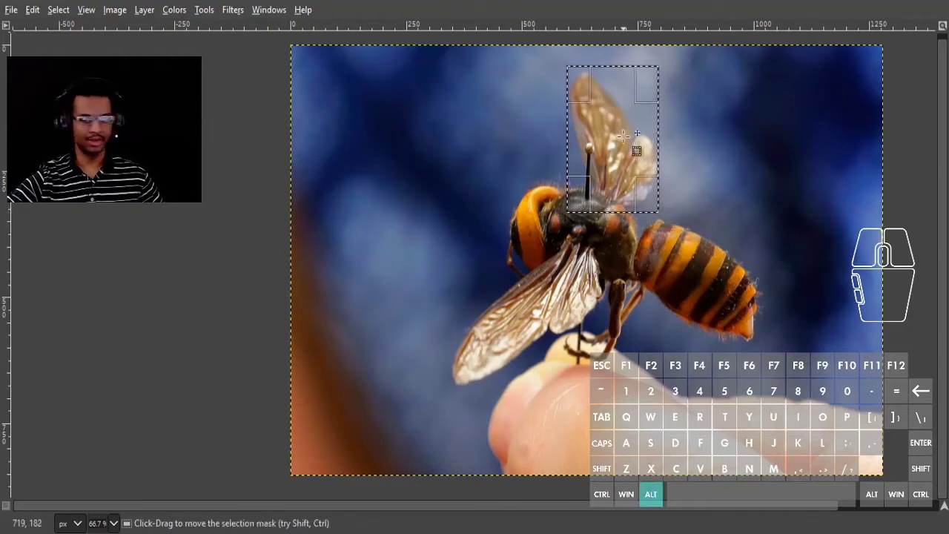
{"action": "left_click_drag", "start_coordinate": [623, 135], "coordinate": [707, 166]}
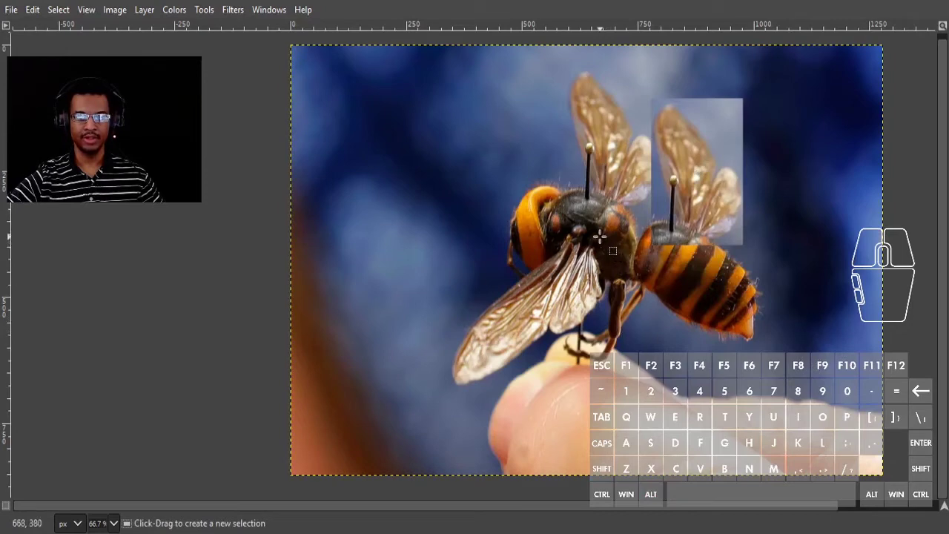
{"action": "left_click_drag", "start_coordinate": [601, 235], "coordinate": [444, 386]}
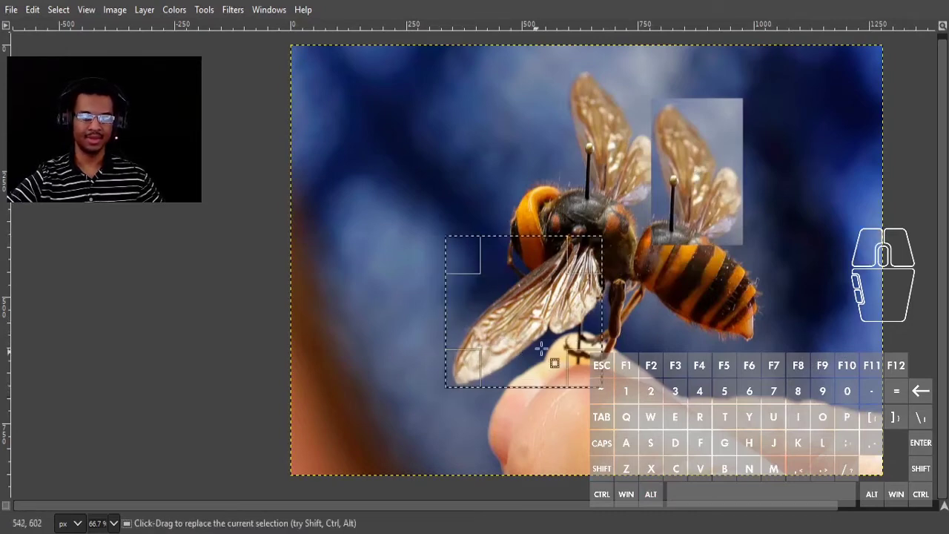
{"action": "left_click_drag", "start_coordinate": [523, 306], "coordinate": [689, 378]}
{"action": "left_click", "coordinate": [857, 331]}
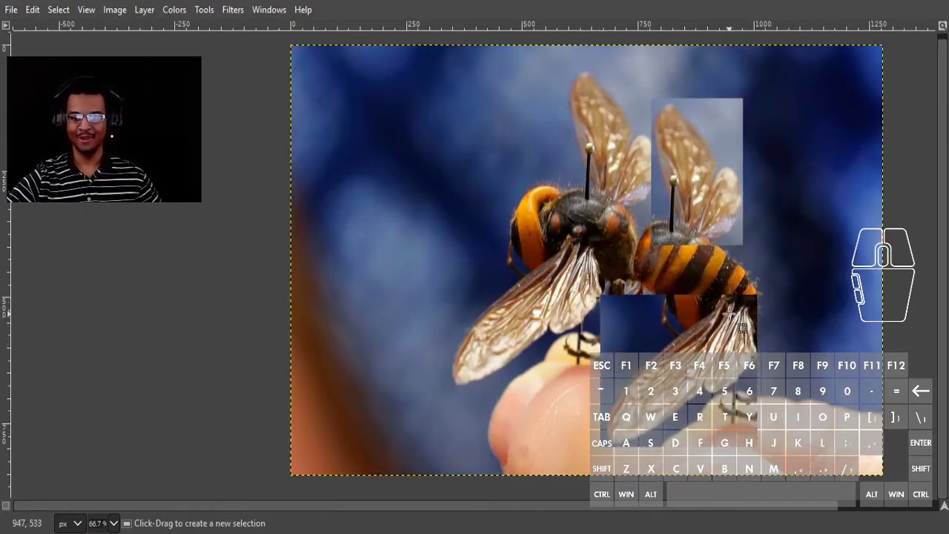
Undo both wing copies and their selections until the original photo is restored.
{"action": "key", "text": "ctrl+z"}
{"action": "key", "text": "ctrl+z"}
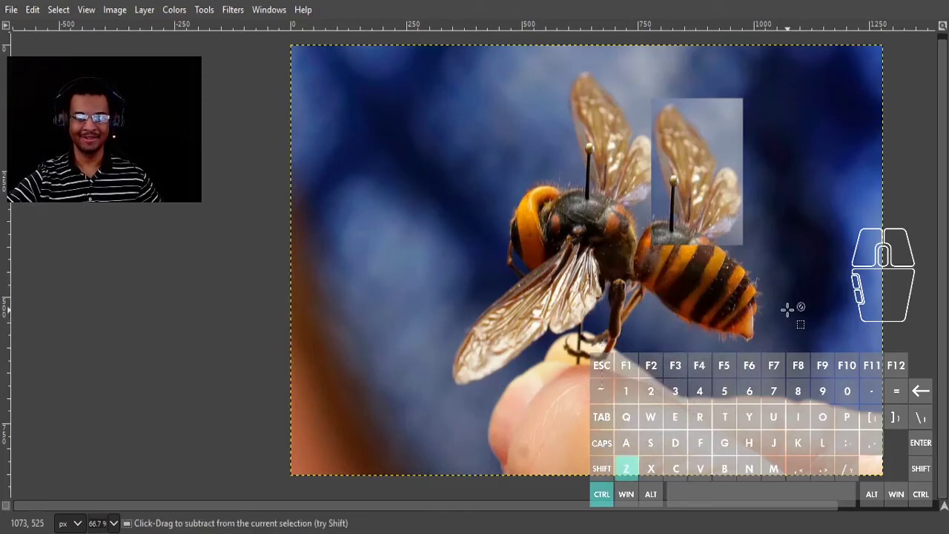
{"action": "left_click", "coordinate": [693, 213]}
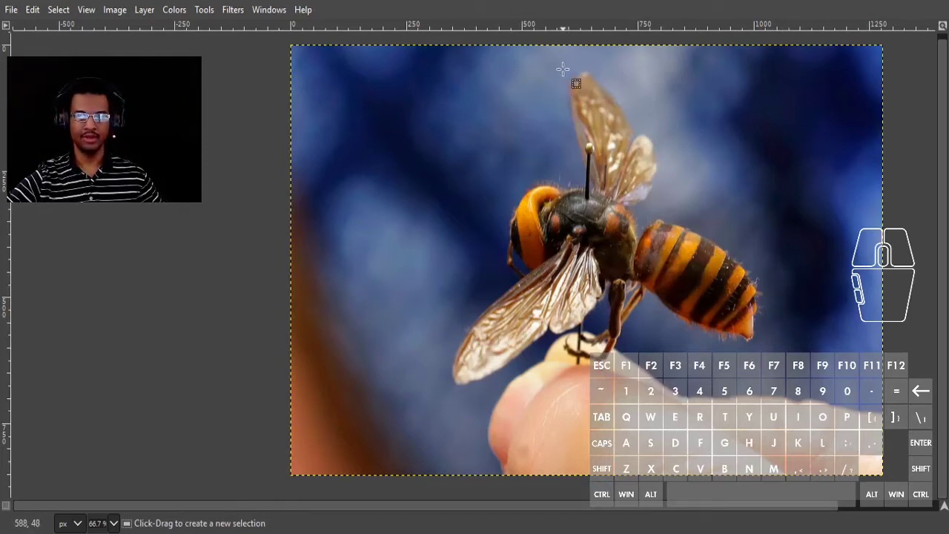
Select both wings with two combined rectangles and nudge the selection outlines slightly downward without moving pixels.
{"action": "left_click_drag", "start_coordinate": [562, 68], "coordinate": [673, 209]}
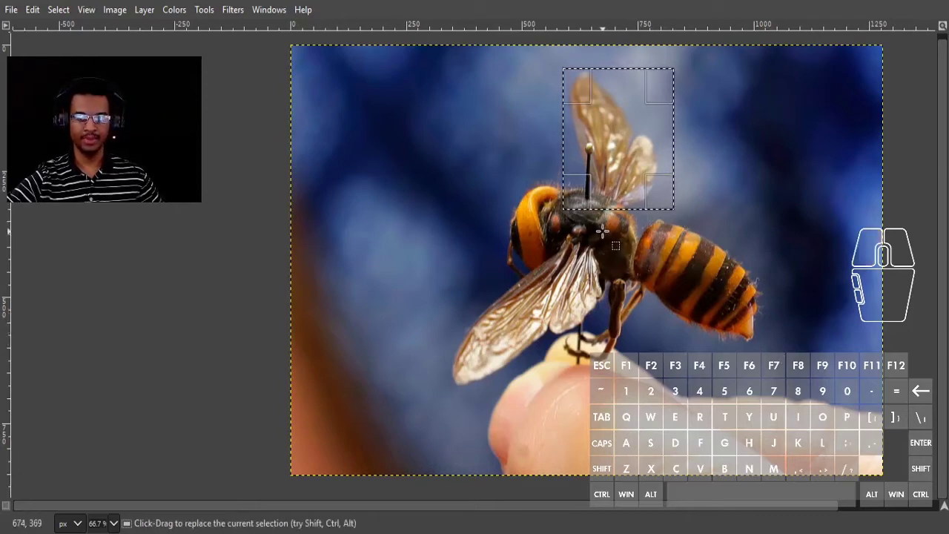
{"action": "left_click_drag", "start_coordinate": [602, 229], "coordinate": [451, 387]}
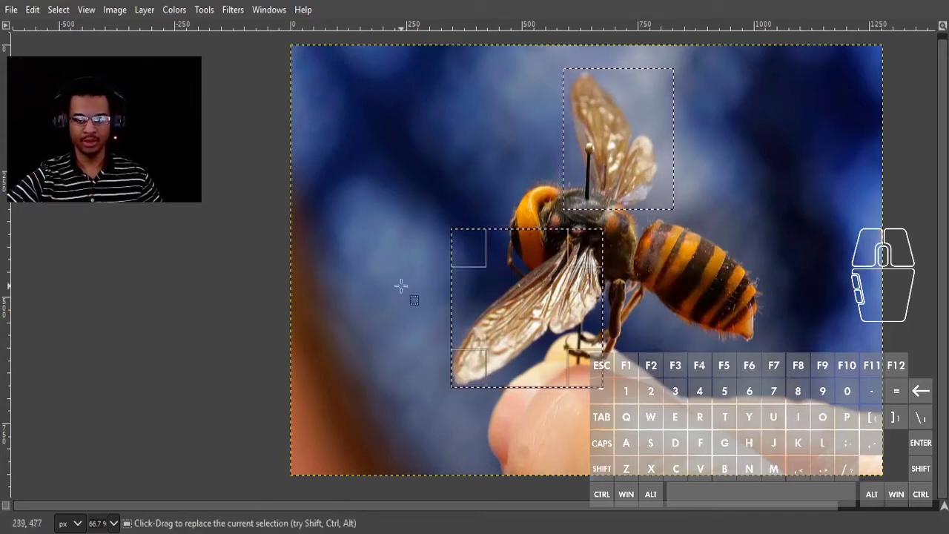
{"action": "left_click_drag", "start_coordinate": [519, 306], "coordinate": [532, 311]}
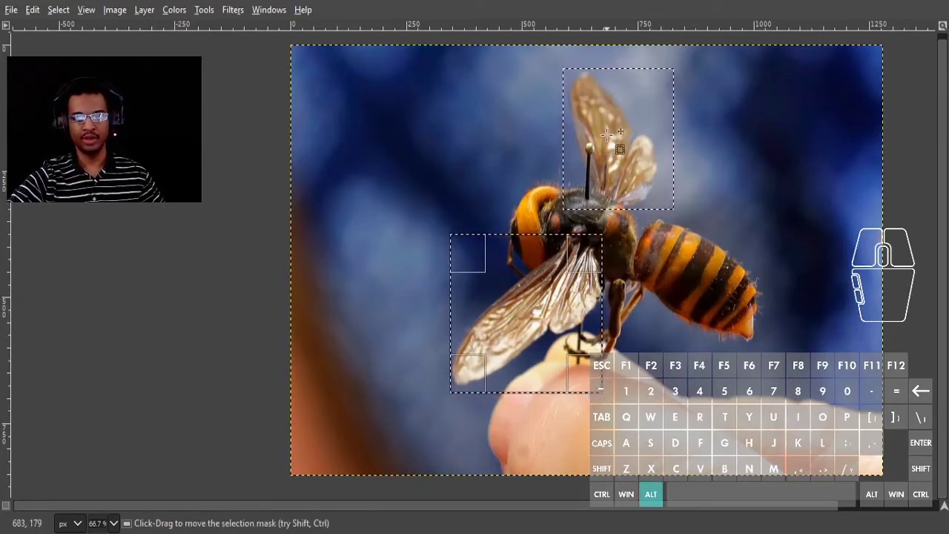
{"action": "mouse_move", "coordinate": [623, 132]}
{"action": "left_mouse_down"}
{"action": "mouse_move", "coordinate": [295, 46]}
{"action": "mouse_move", "coordinate": [582, 151]}
{"action": "mouse_move", "coordinate": [524, 94]}
{"action": "mouse_move", "coordinate": [663, 144]}
{"action": "mouse_move", "coordinate": [554, 130]}
{"action": "mouse_move", "coordinate": [635, 162]}
{"action": "mouse_move", "coordinate": [616, 137]}
{"action": "left_mouse_up"}
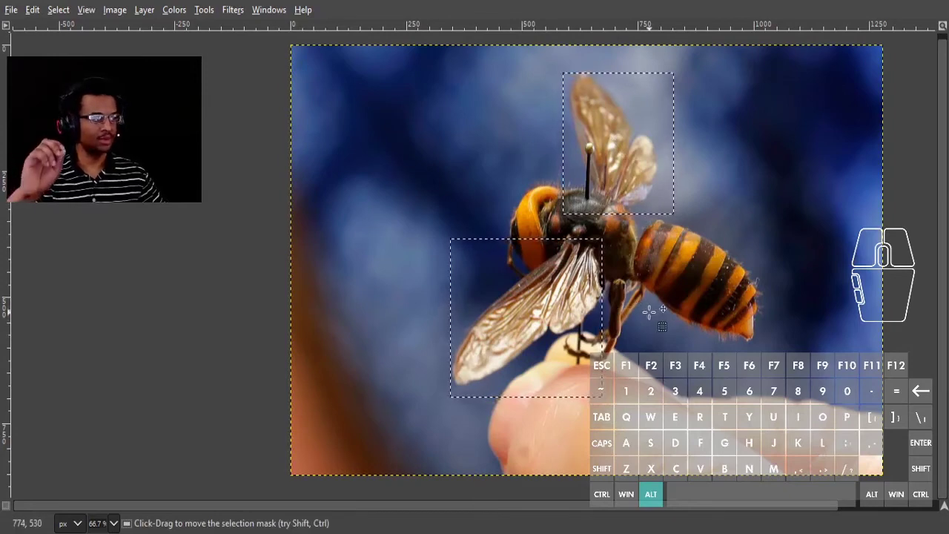
{"action": "key", "text": "alt"}
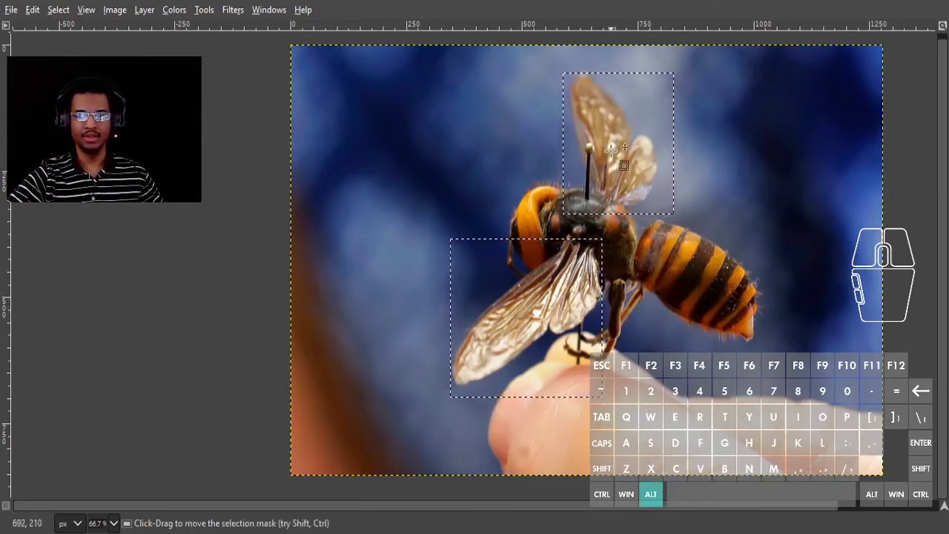
{"action": "mouse_move", "coordinate": [616, 143]}
{"action": "left_mouse_down"}
{"action": "mouse_move", "coordinate": [571, 157]}
{"action": "mouse_move", "coordinate": [703, 165]}
{"action": "mouse_move", "coordinate": [624, 152]}
{"action": "mouse_move", "coordinate": [598, 178]}
{"action": "mouse_move", "coordinate": [617, 149]}
{"action": "left_mouse_up"}
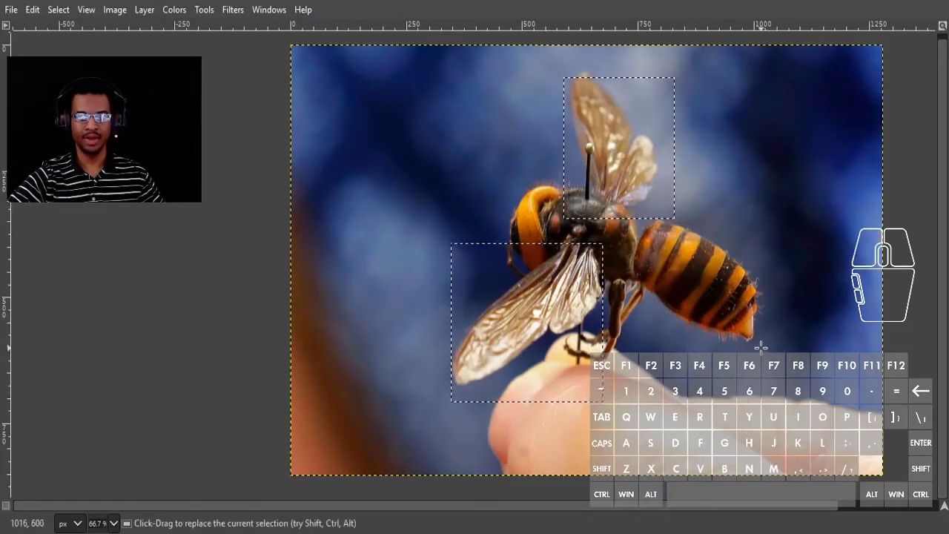
Add a rectangular selection around the abdomen's tip and shift all three selection outlines slightly upward.
{"action": "key", "text": "shift"}
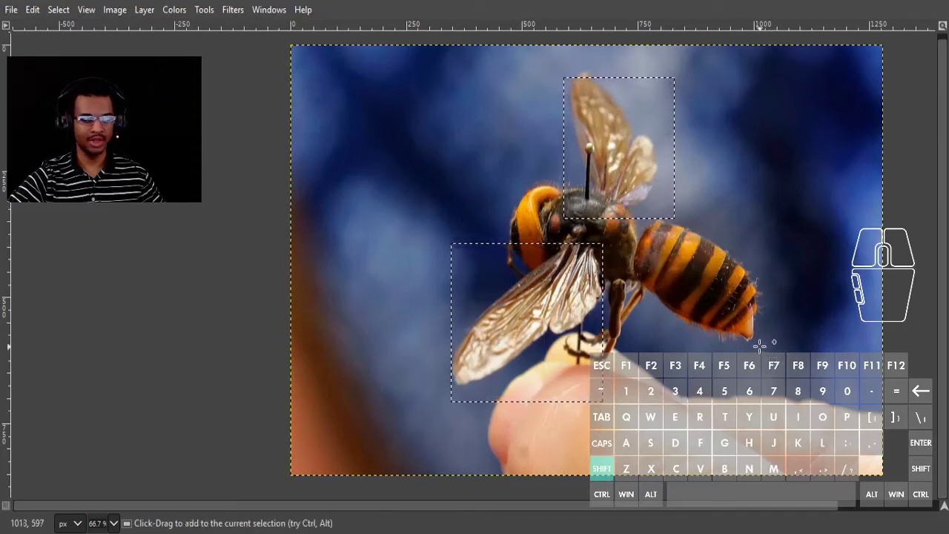
{"action": "left_click_drag", "start_coordinate": [763, 349], "coordinate": [717, 296]}
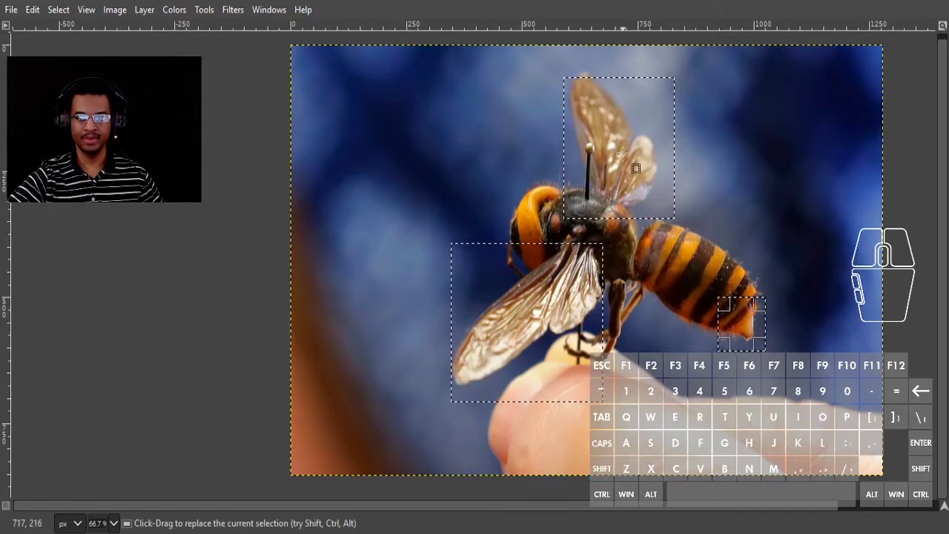
{"action": "key", "text": "alt"}
{"action": "mouse_move", "coordinate": [620, 146]}
{"action": "left_mouse_down"}
{"action": "mouse_move", "coordinate": [626, 164]}
{"action": "mouse_move", "coordinate": [589, 126]}
{"action": "mouse_move", "coordinate": [577, 186]}
{"action": "mouse_move", "coordinate": [641, 178]}
{"action": "mouse_move", "coordinate": [597, 126]}
{"action": "mouse_move", "coordinate": [616, 137]}
{"action": "left_mouse_up"}
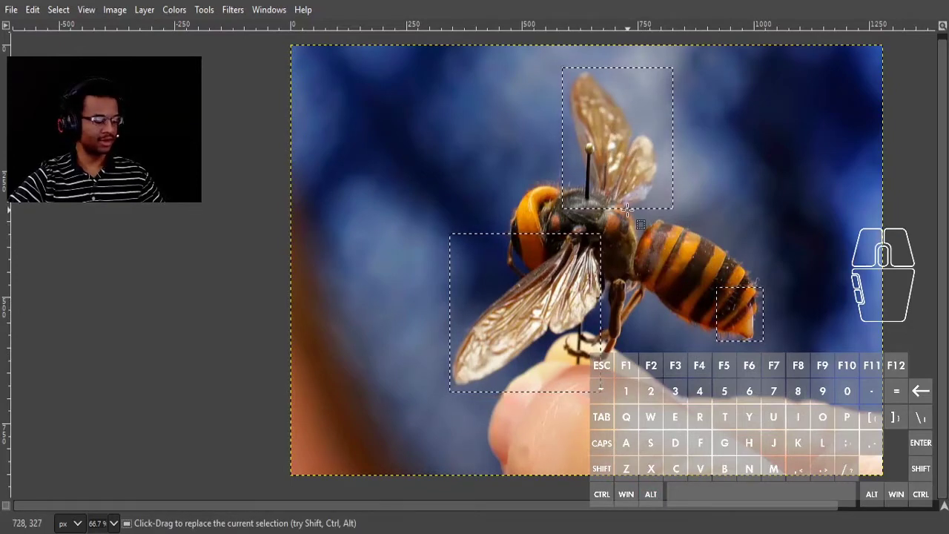
Move a copy of the three selected areas down and right across the photo, and duplicate the copied tip piece once more.
{"action": "key", "text": "alt"}
{"action": "key", "text": "shift"}
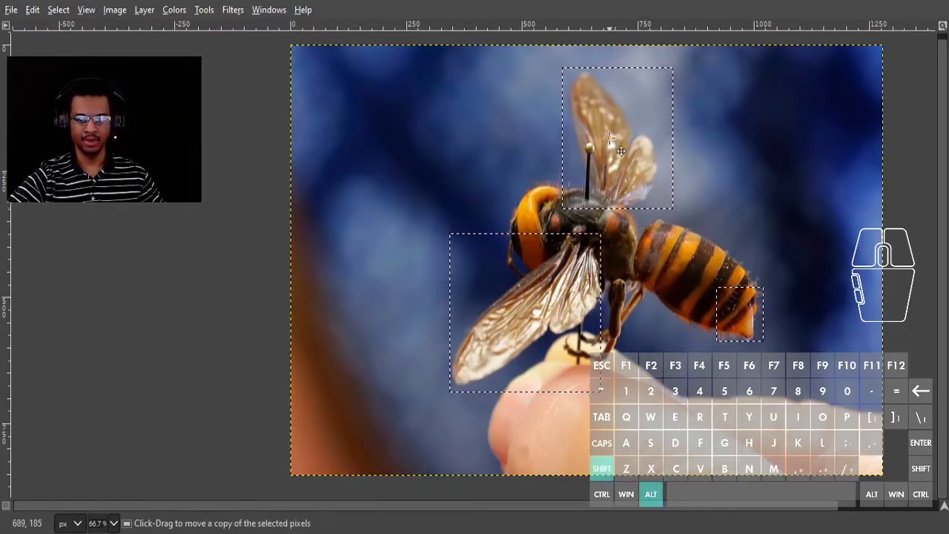
{"action": "left_click_drag", "start_coordinate": [614, 132], "coordinate": [746, 208]}
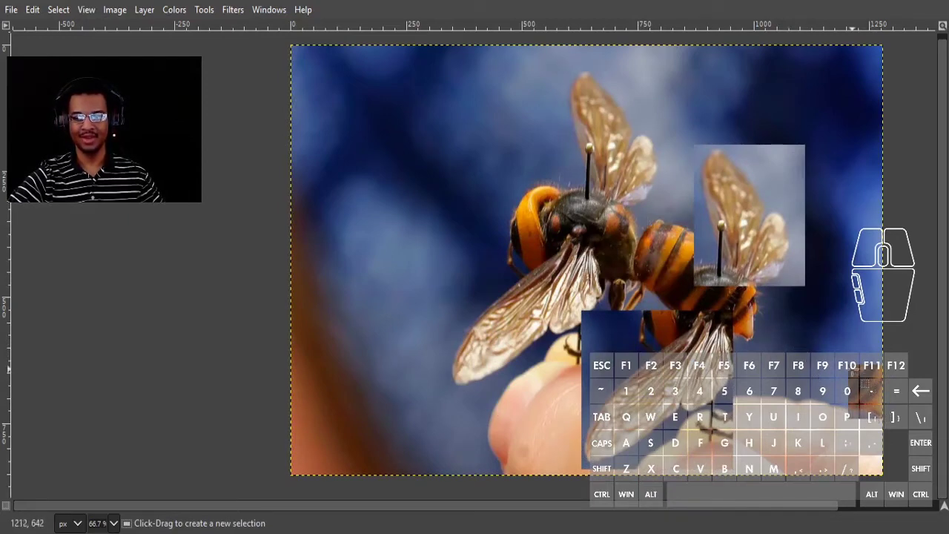
{"action": "left_click_drag", "start_coordinate": [862, 378], "coordinate": [894, 430]}
{"action": "left_click_drag", "start_coordinate": [866, 390], "coordinate": [801, 350]}
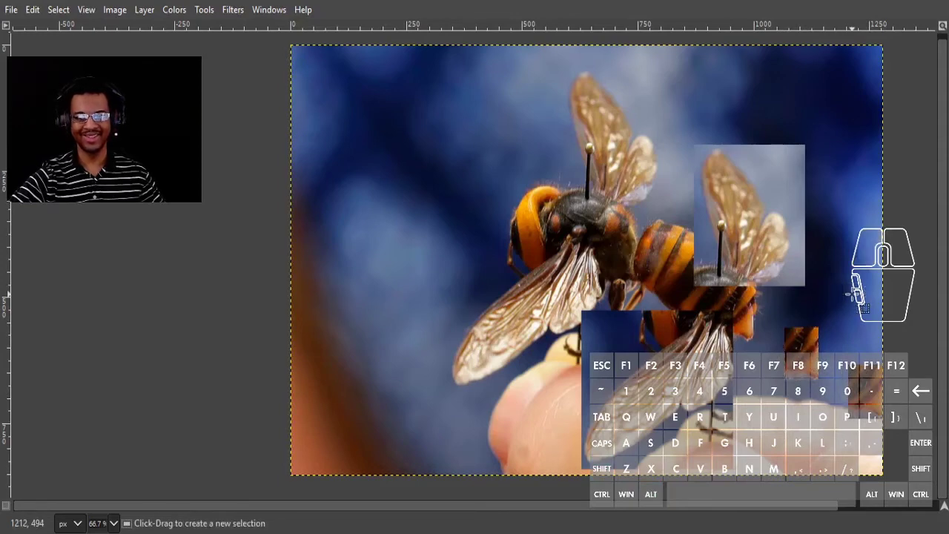
Undo the duplicated pieces and the combined selections until the original hornet photo is restored.
{"action": "key", "text": "ctrl"}
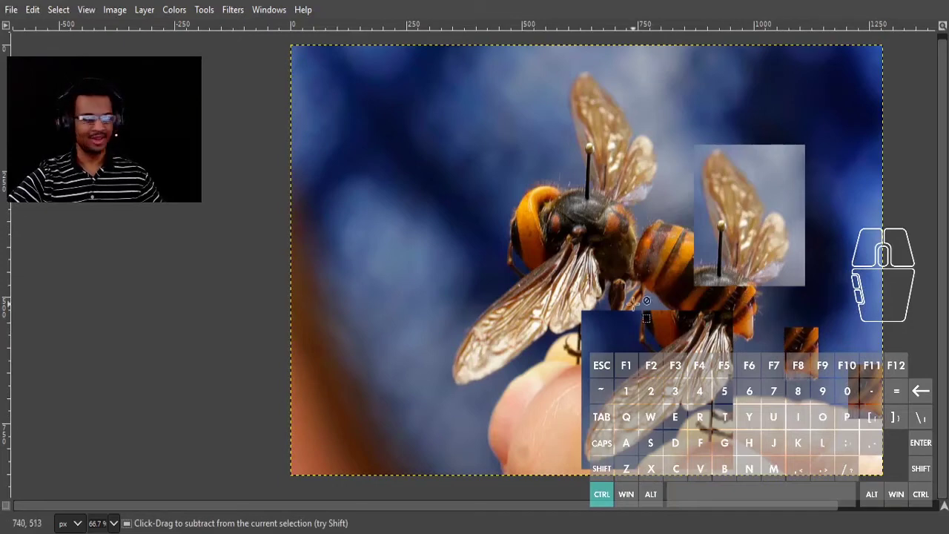
{"action": "key", "text": "ctrl+z"}
{"action": "key", "text": "ctrl+z"}
{"action": "key", "text": "ctrl+z"}
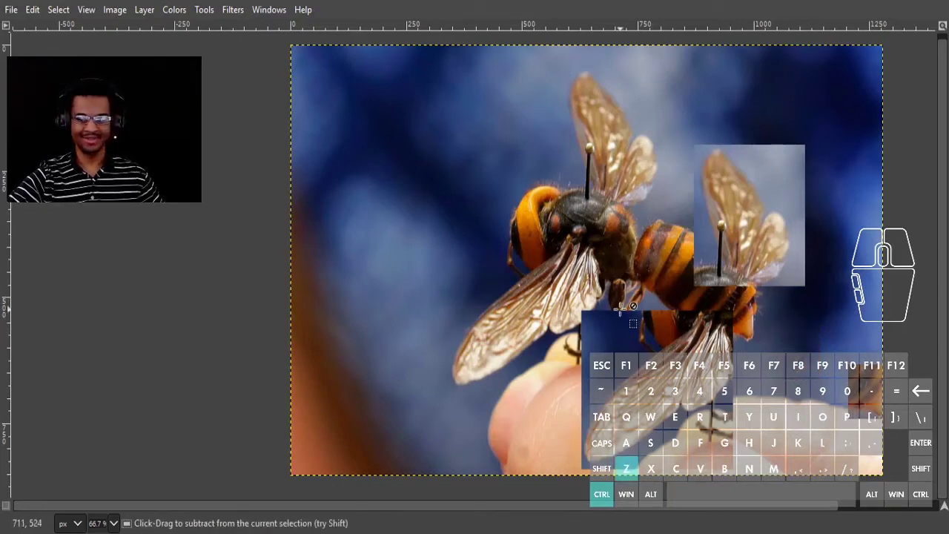
{"action": "left_click", "coordinate": [626, 309]}
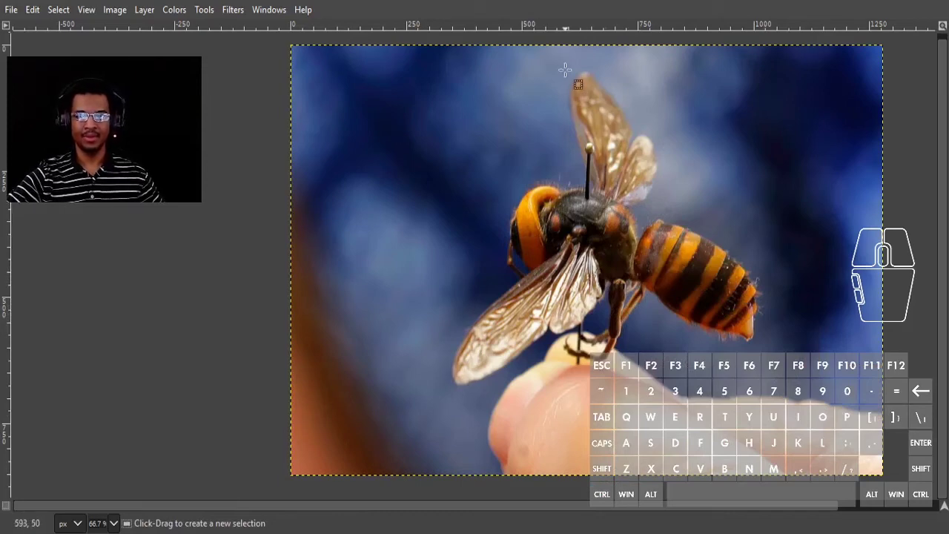
Select the hornet's upper wing with a rectangle, and subtract a wide band across its middle and three small rectangles from the selection.
{"action": "left_click_drag", "start_coordinate": [569, 67], "coordinate": [660, 204]}
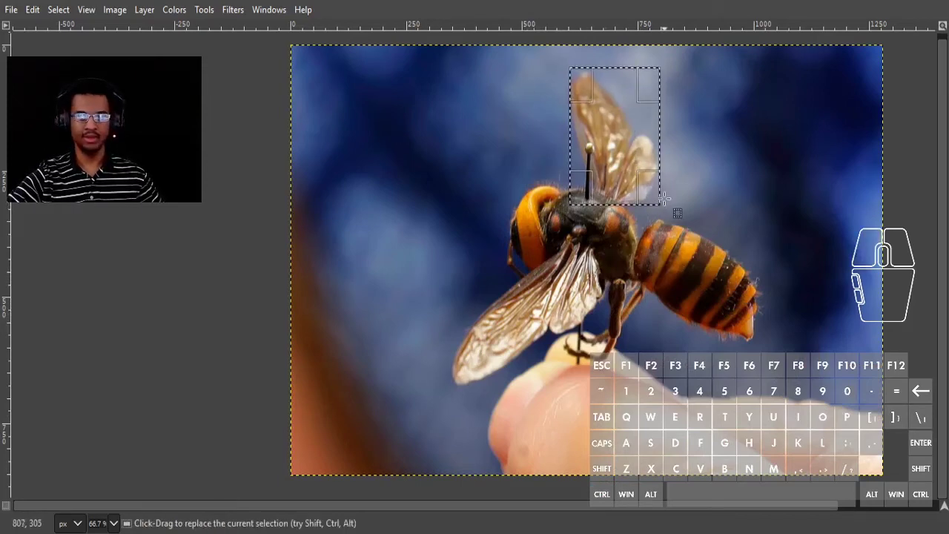
{"action": "key", "text": "ctrl+alt"}
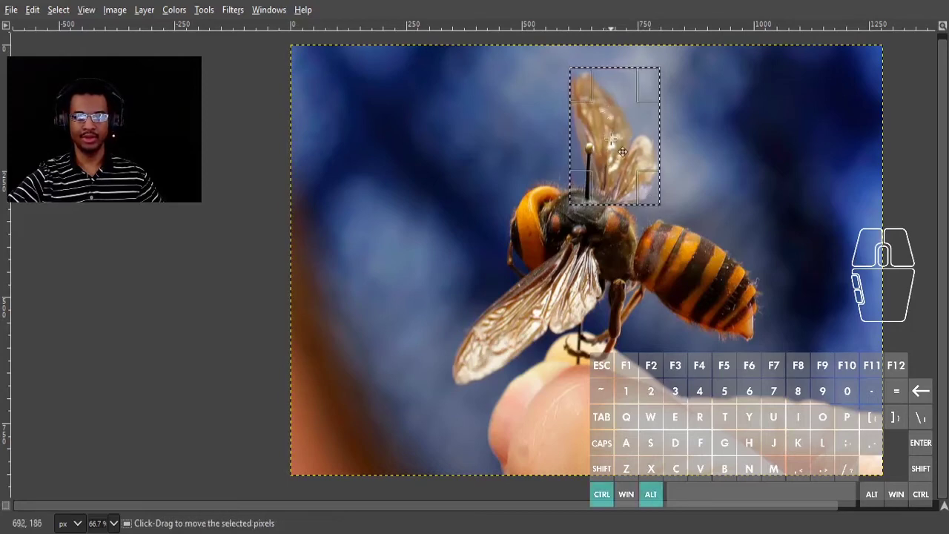
{"action": "key", "text": "ctrl"}
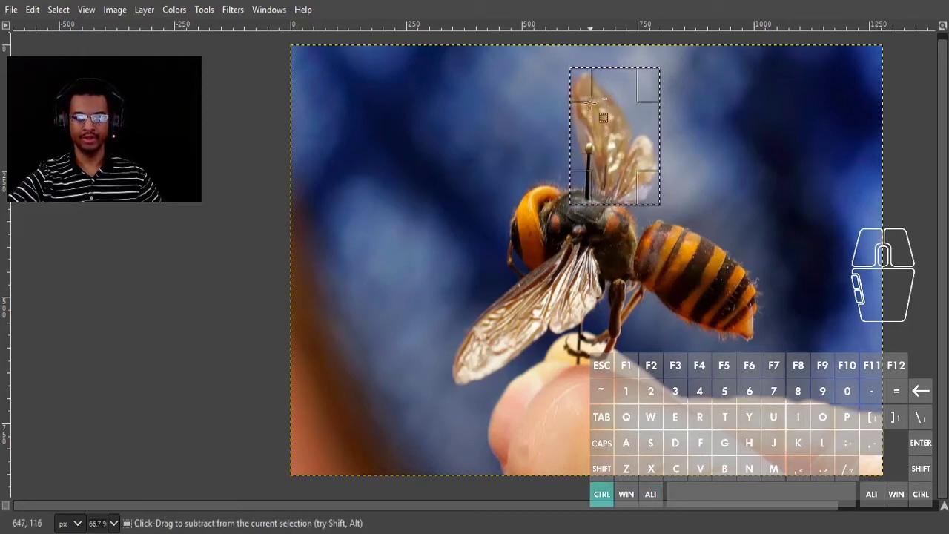
{"action": "left_click_drag", "start_coordinate": [532, 117], "coordinate": [703, 151]}
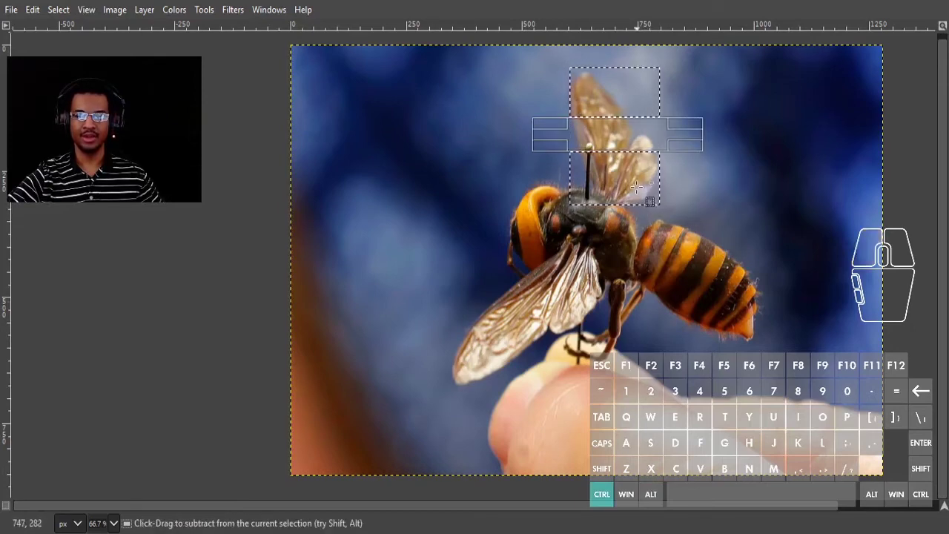
{"action": "left_click_drag", "start_coordinate": [637, 169], "coordinate": [603, 180]}
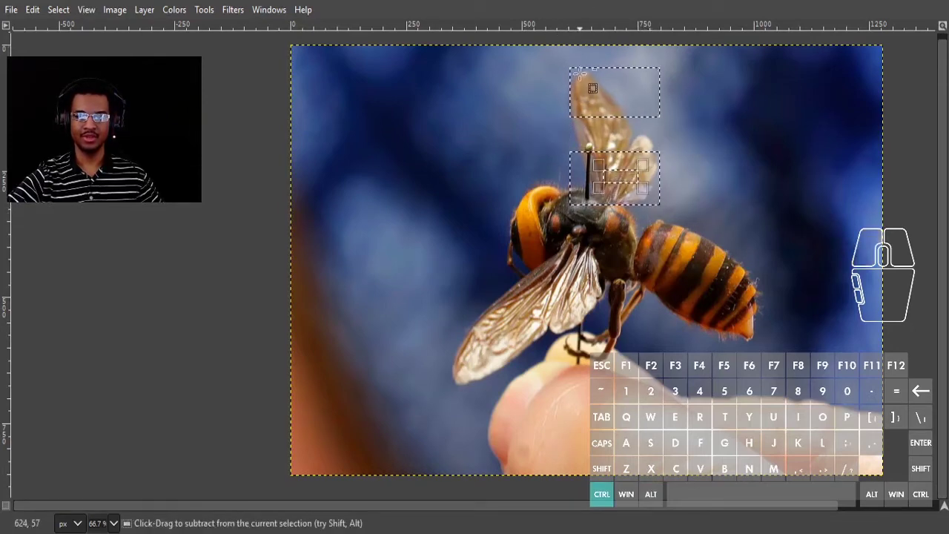
{"action": "left_click_drag", "start_coordinate": [593, 87], "coordinate": [642, 100]}
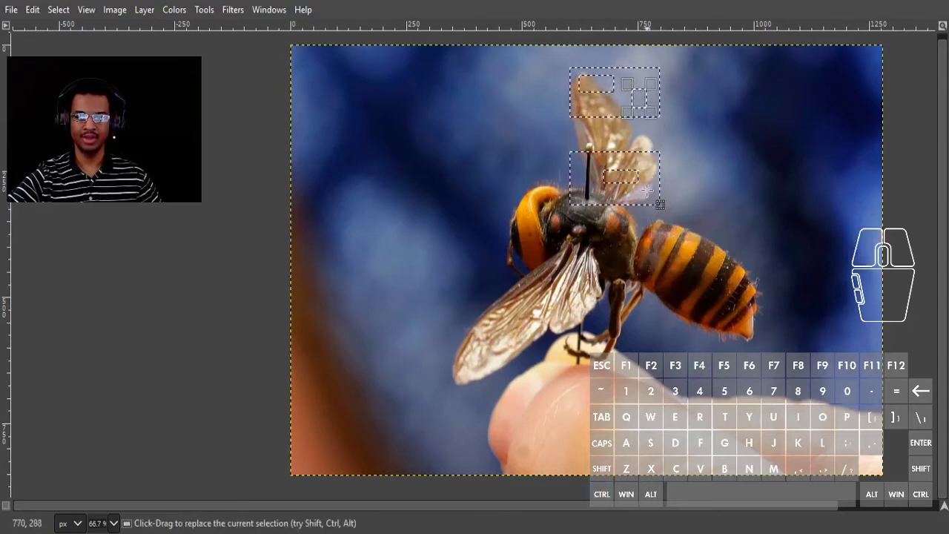
Nudge the cut-out selection outline slightly downward, place a copy of the selected pieces on the blue background beyond the wing, and undo the copy.
{"action": "key", "text": "alt"}
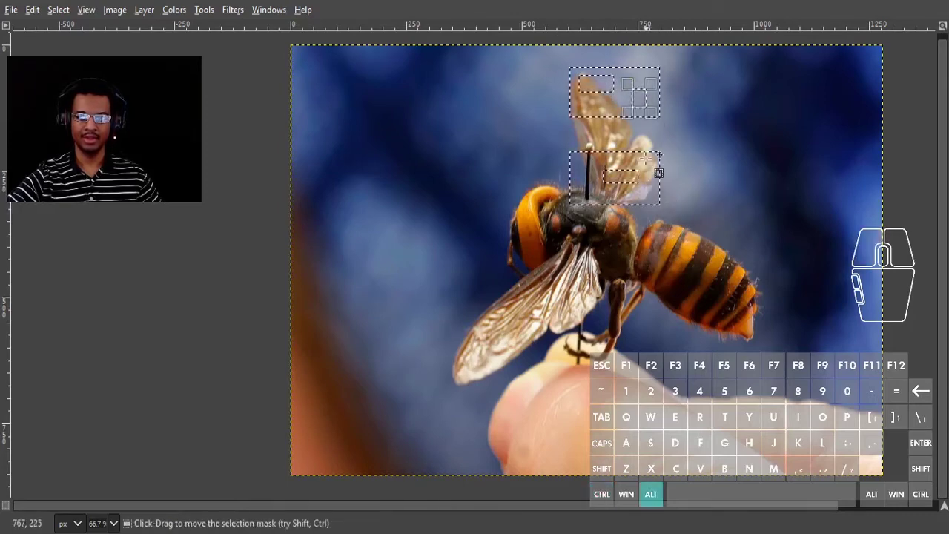
{"action": "left_click_drag", "start_coordinate": [645, 158], "coordinate": [842, 194]}
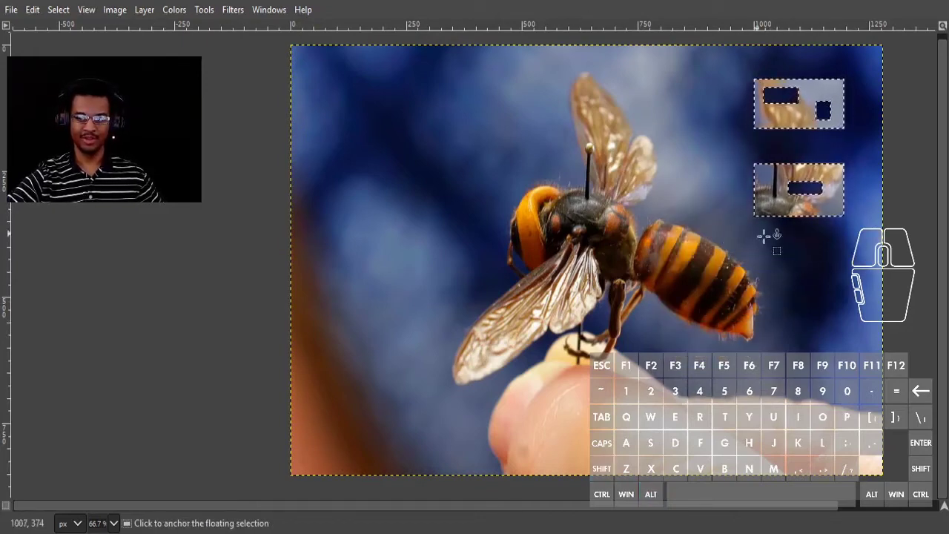
{"action": "key", "text": "ctrl+z"}
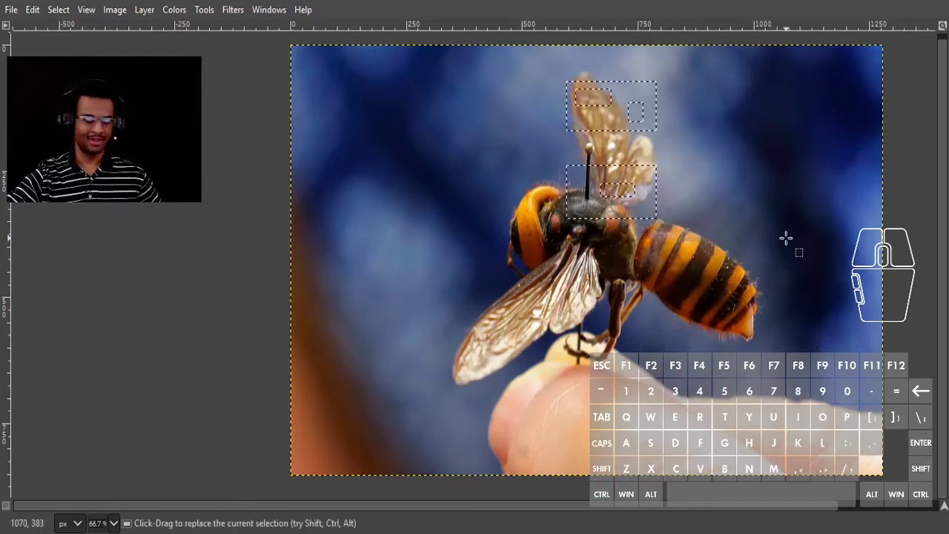
Delete the pixels inside the cut-out wing selection and undo the deletion.
{"action": "key", "text": "Delete"}
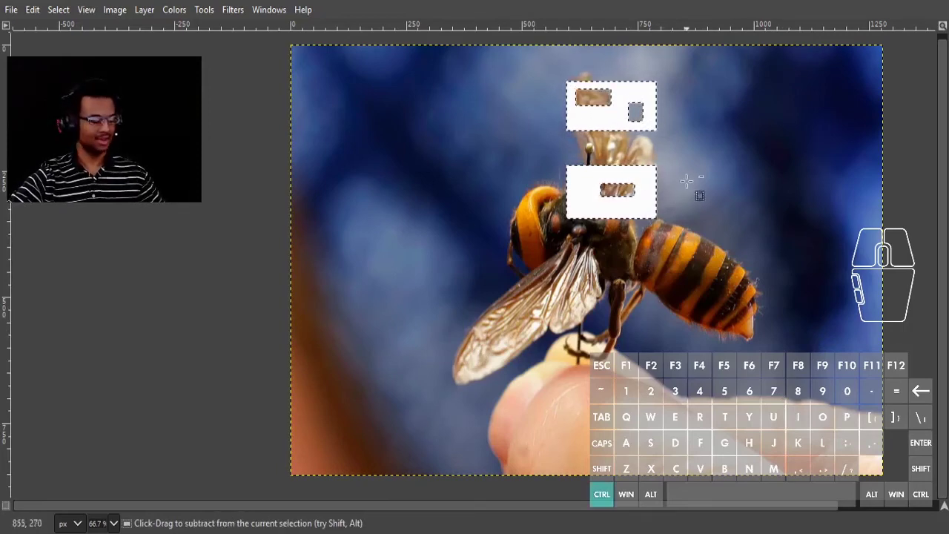
{"action": "key", "text": "ctrl+z"}
{"action": "key", "text": "ctrl"}
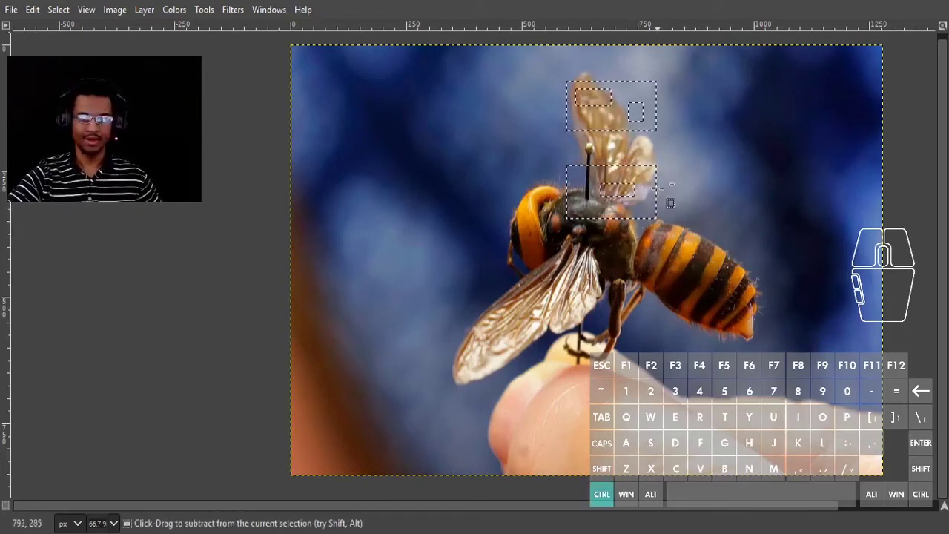
Cut the selected wing pieces and paste them at a new rectangular selection on the blue background in the photo's upper-left area.
{"action": "key", "text": "ctrl+x"}
{"action": "left_click", "coordinate": [347, 104]}
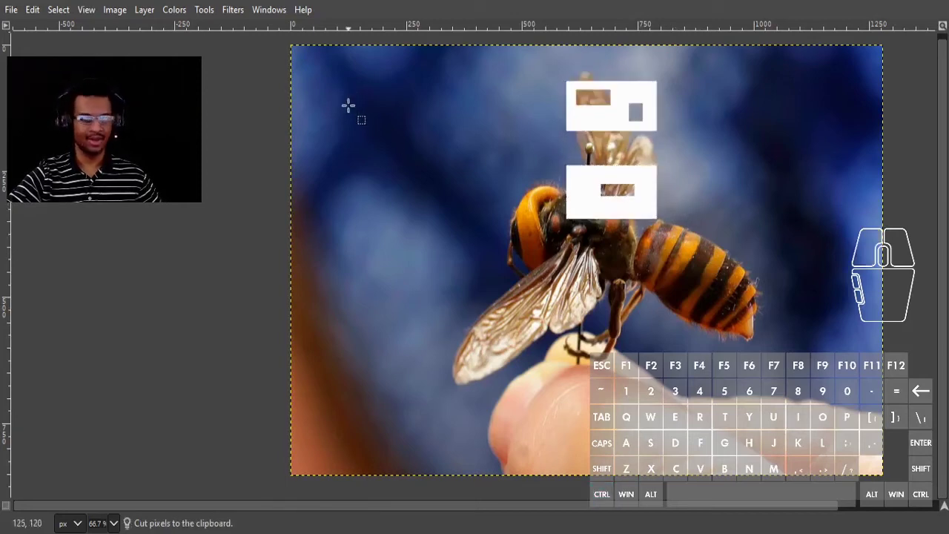
{"action": "left_click_drag", "start_coordinate": [347, 102], "coordinate": [405, 171]}
{"action": "key", "text": "ctrl"}
{"action": "key", "text": "ctrl+v"}
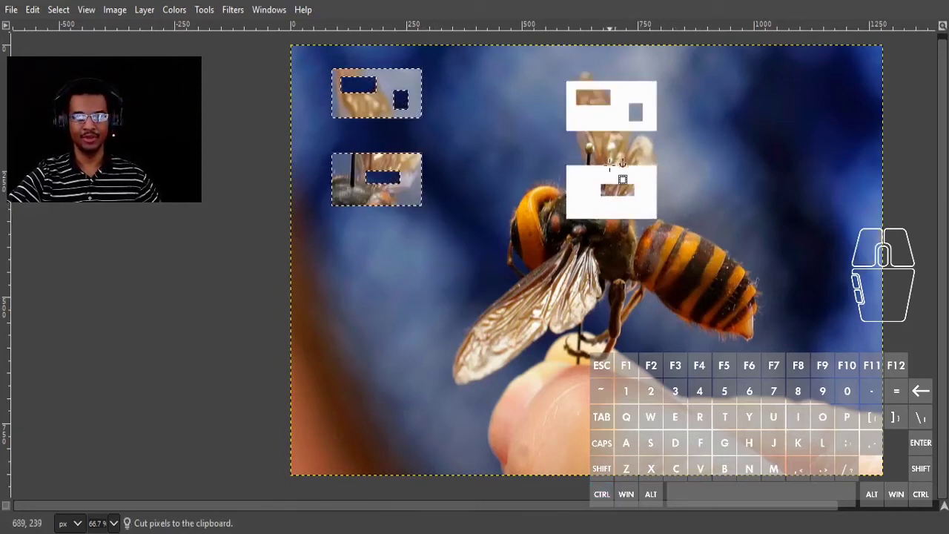
Undo the paste, the new rectangle and the cut until the cut-out wing selection is active again.
{"action": "key", "text": "ctrl"}
{"action": "key", "text": "ctrl+z"}
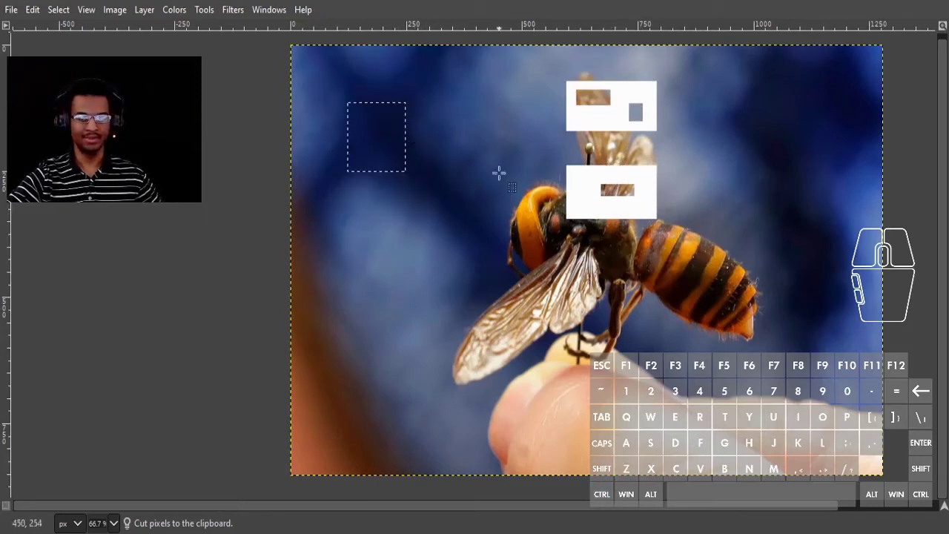
{"action": "key", "text": "ctrl+z"}
{"action": "key", "text": "ctrl+z"}
{"action": "key", "text": "ctrl+z"}
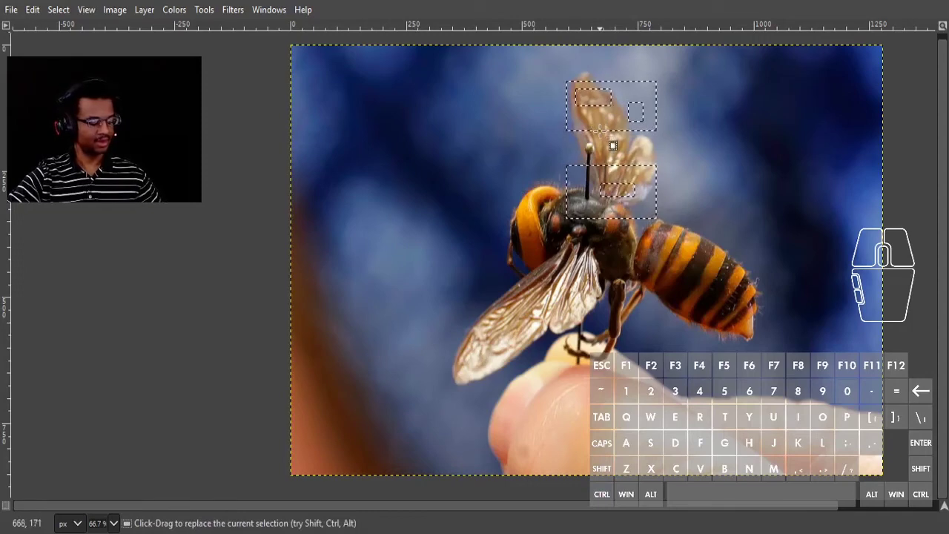
Move the selected wing pieces themselves onto the blue background in the photo's upper-left area and anchor them, and undo the move and the selections.
{"action": "key", "text": "ctrl+alt"}
{"action": "left_click_drag", "start_coordinate": [627, 116], "coordinate": [418, 126]}
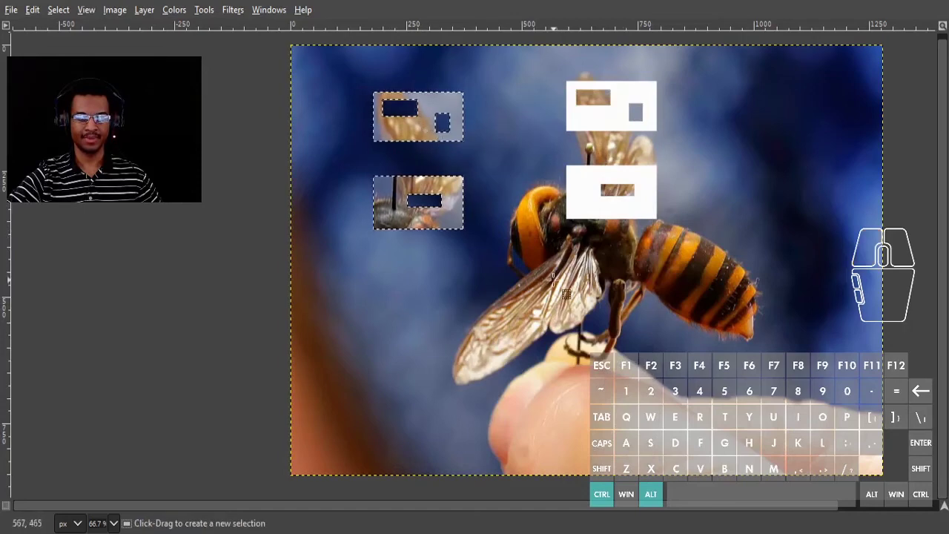
{"action": "left_click", "coordinate": [511, 170]}
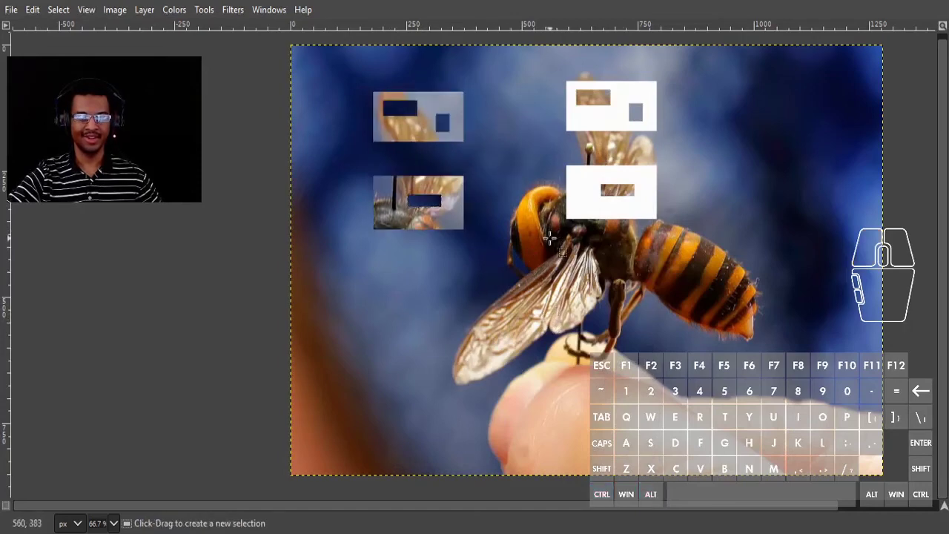
{"action": "key", "text": "ctrl+z"}
{"action": "key", "text": "ctrl+z"}
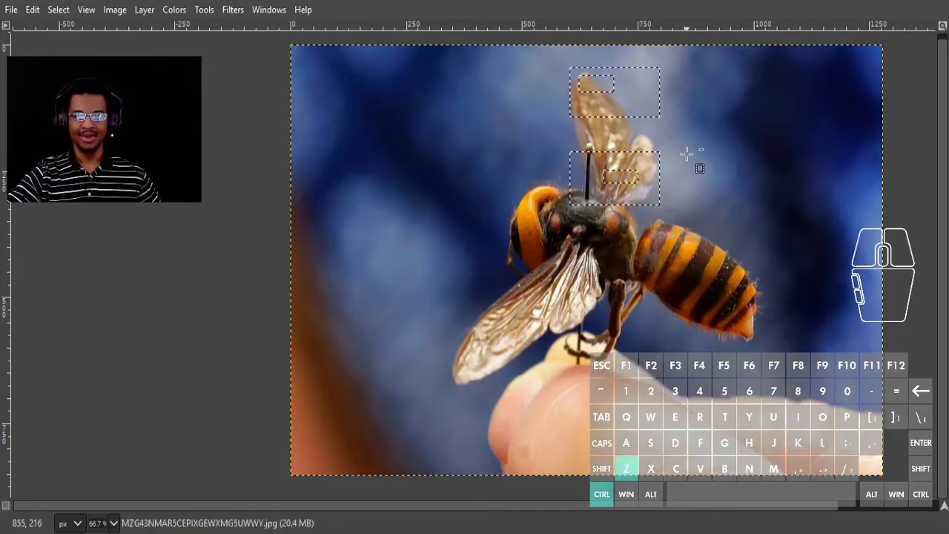
Select the pin above the hornet's thorax with a narrow rectangle, delete its pixels and clear the selection.
{"action": "scroll", "coordinate": [622, 194], "scroll_direction": "up", "scroll_amount": 3}
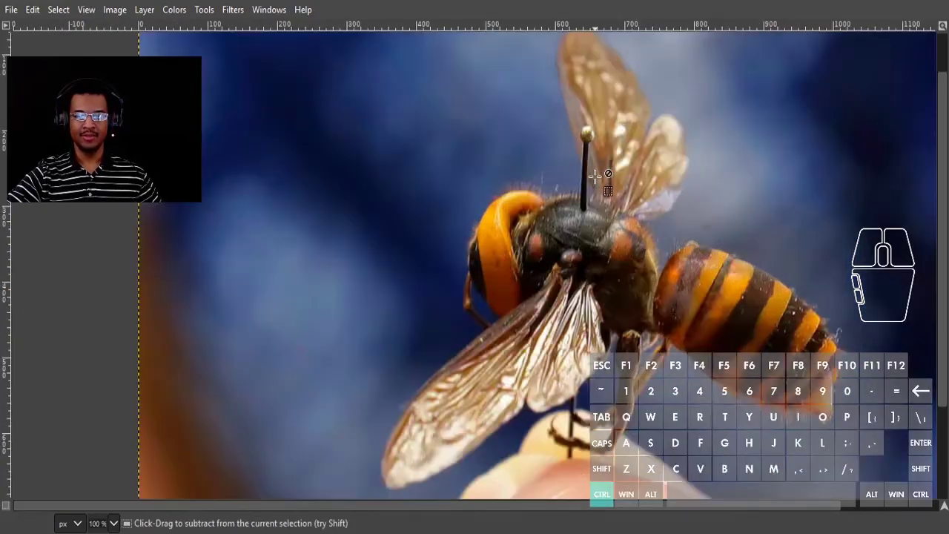
{"action": "scroll", "coordinate": [557, 201], "scroll_direction": "up", "scroll_amount": 2}
{"action": "scroll", "coordinate": [580, 205], "scroll_direction": "down", "scroll_amount": 2}
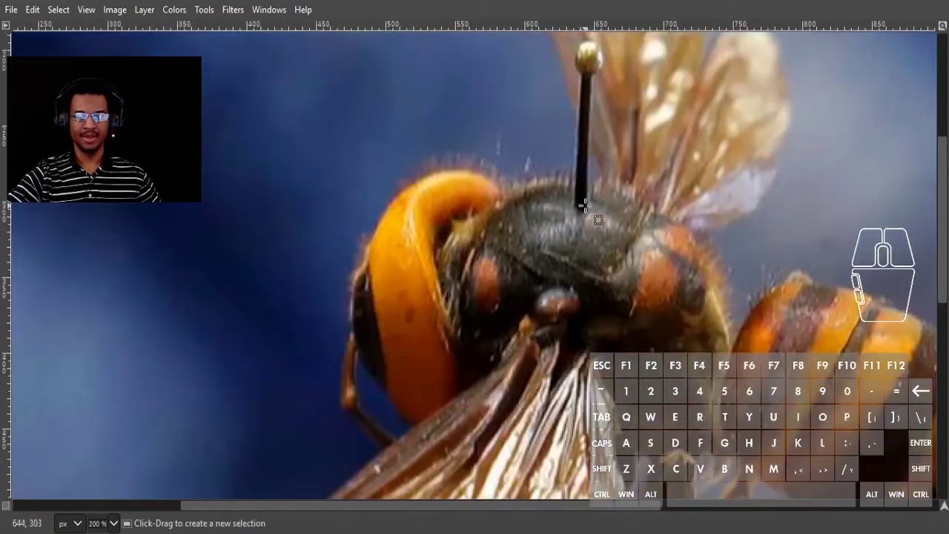
{"action": "scroll", "coordinate": [617, 161], "scroll_direction": "up", "scroll_amount": 2}
{"action": "scroll", "coordinate": [599, 173], "scroll_direction": "down", "scroll_amount": 2}
{"action": "scroll", "coordinate": [587, 183], "scroll_direction": "up", "scroll_amount": 1}
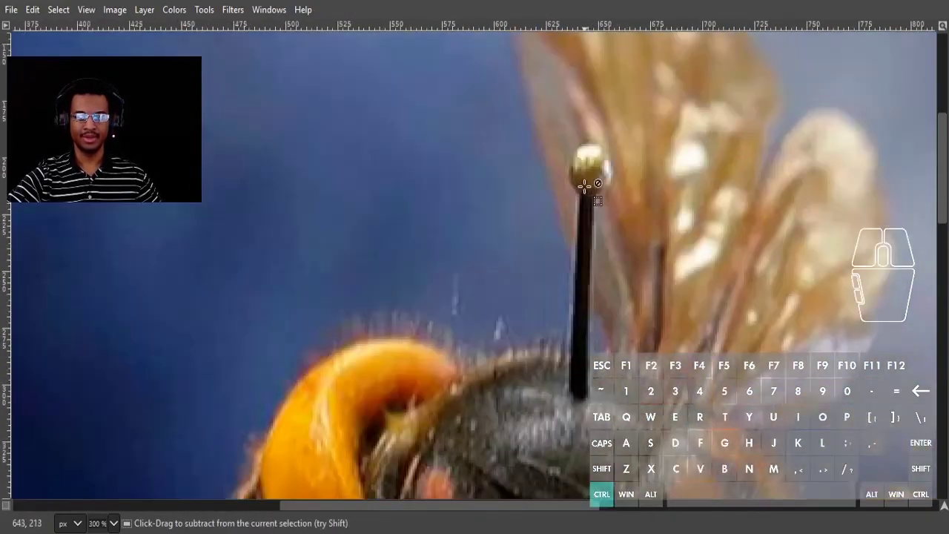
{"action": "left_click_drag", "start_coordinate": [561, 140], "coordinate": [612, 406]}
{"action": "scroll", "coordinate": [693, 278], "scroll_direction": "down", "scroll_amount": 4}
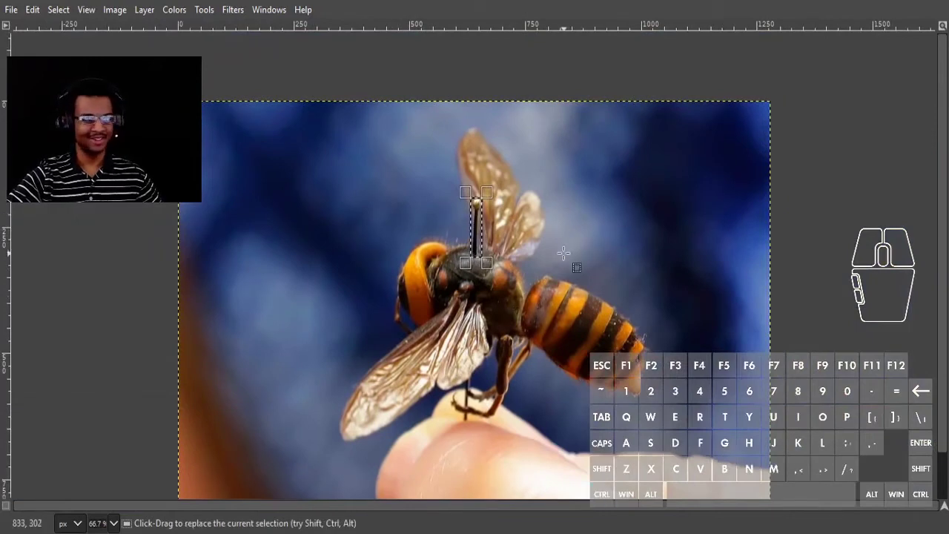
{"action": "scroll", "coordinate": [585, 223], "scroll_direction": "down", "scroll_amount": 2}
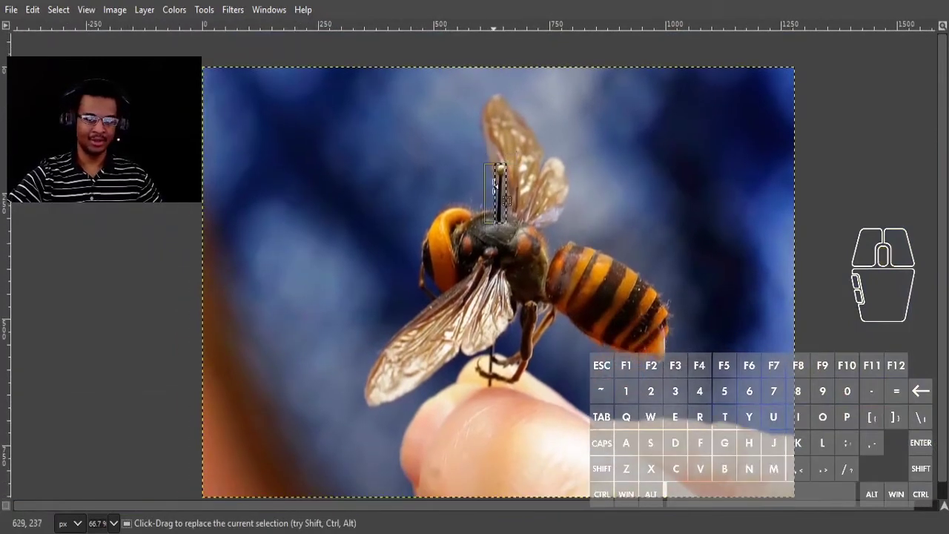
{"action": "key", "text": "Delete"}
{"action": "left_click", "coordinate": [653, 202]}
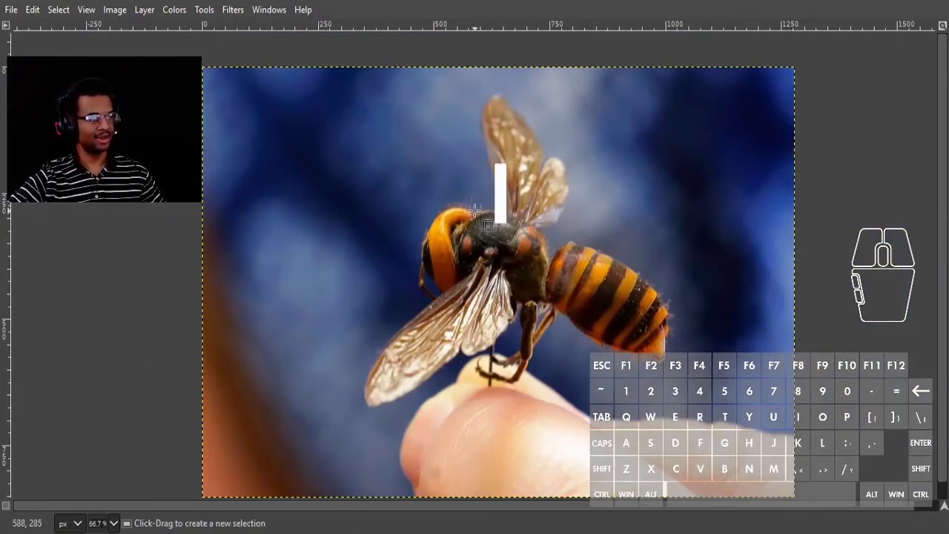
Select a narrow strip of the wing's edge beside the white gap and place a copy of it over the gap's lower left part.
{"action": "scroll", "coordinate": [475, 212], "scroll_direction": "up", "scroll_amount": 2, "text": "ctrl"}
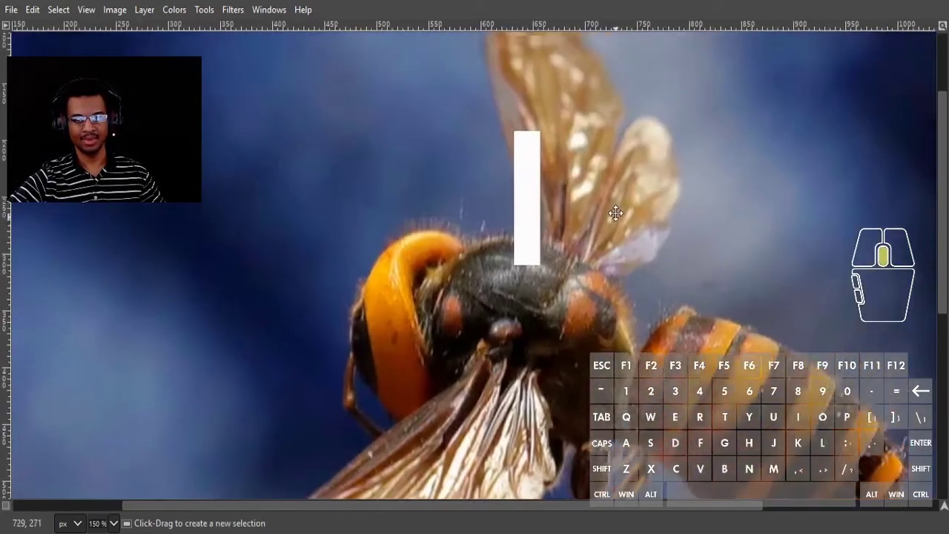
{"action": "left_click_drag", "start_coordinate": [615, 213], "coordinate": [619, 229]}
{"action": "scroll", "coordinate": [530, 296], "scroll_direction": "up", "scroll_amount": 2}
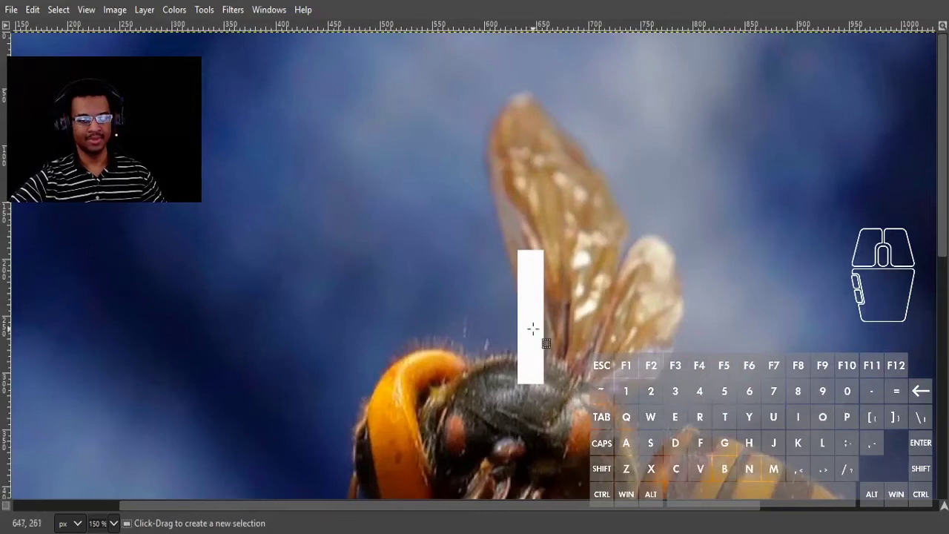
{"action": "scroll", "coordinate": [533, 329], "scroll_direction": "up", "scroll_amount": 1, "text": "ctrl"}
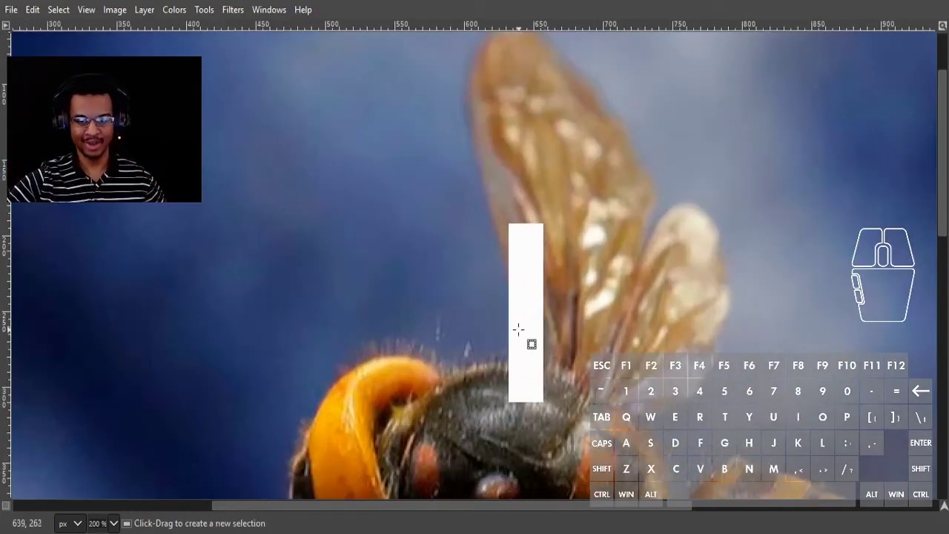
{"action": "scroll", "coordinate": [526, 261], "scroll_direction": "up", "scroll_amount": 2, "text": "ctrl"}
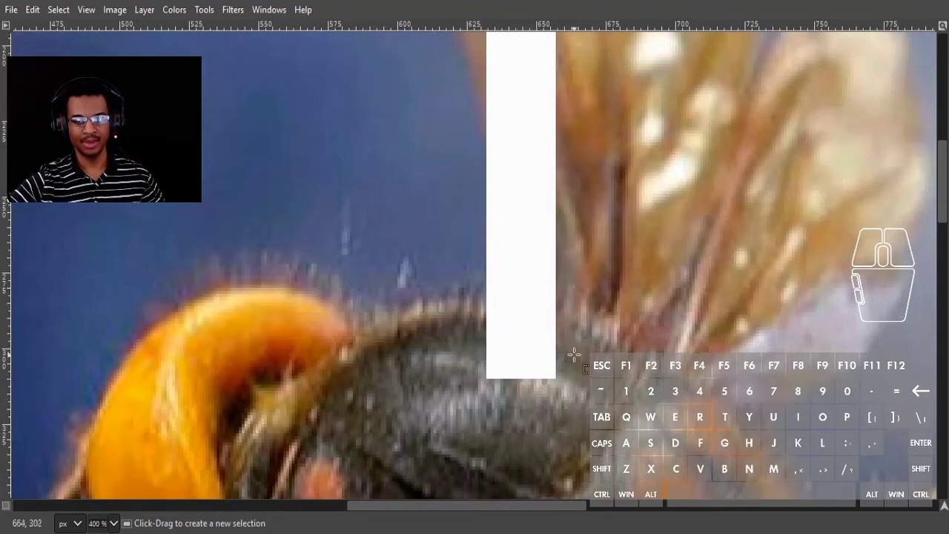
{"action": "scroll", "coordinate": [580, 198], "scroll_direction": "up", "scroll_amount": 5}
{"action": "scroll", "coordinate": [580, 204], "scroll_direction": "down", "scroll_amount": 3}
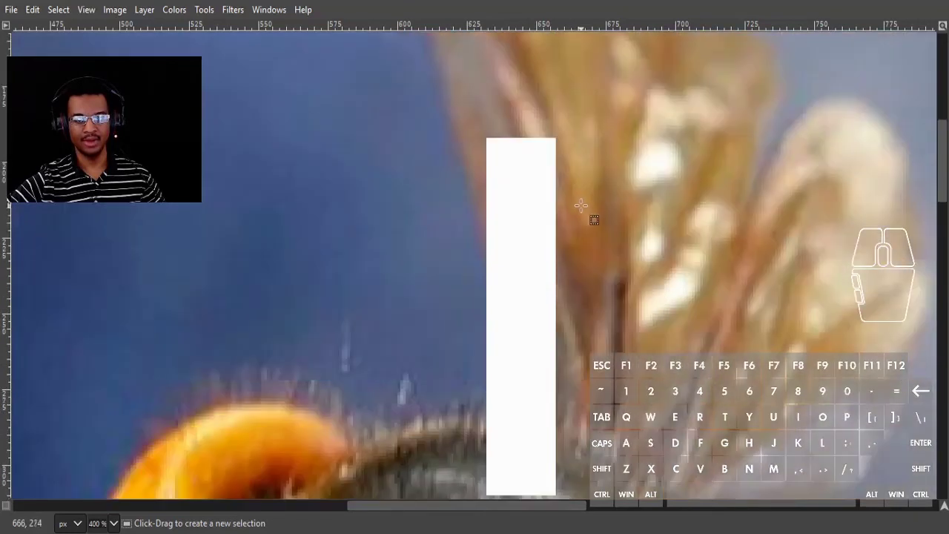
{"action": "scroll", "coordinate": [562, 208], "scroll_direction": "down", "scroll_amount": 3}
{"action": "scroll", "coordinate": [519, 170], "scroll_direction": "up", "scroll_amount": 3}
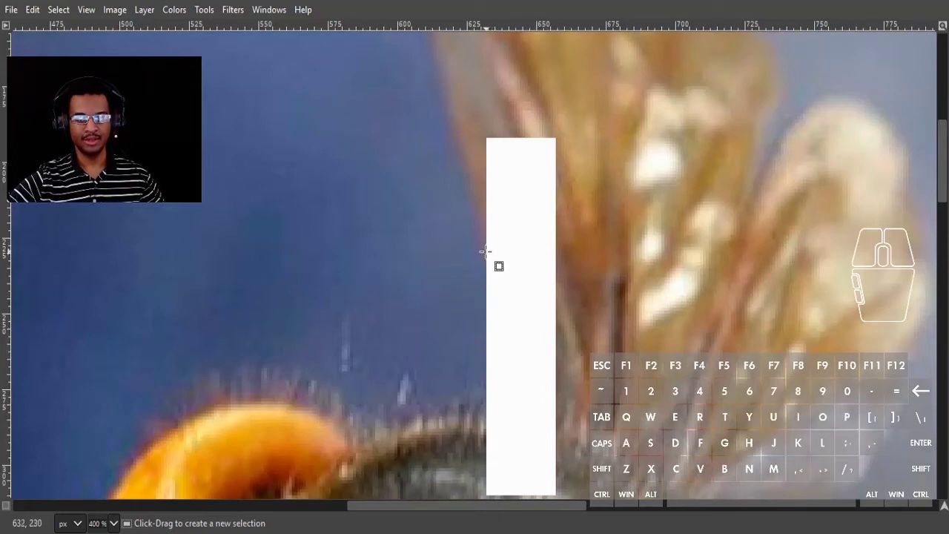
{"action": "left_click_drag", "start_coordinate": [486, 252], "coordinate": [445, 80]}
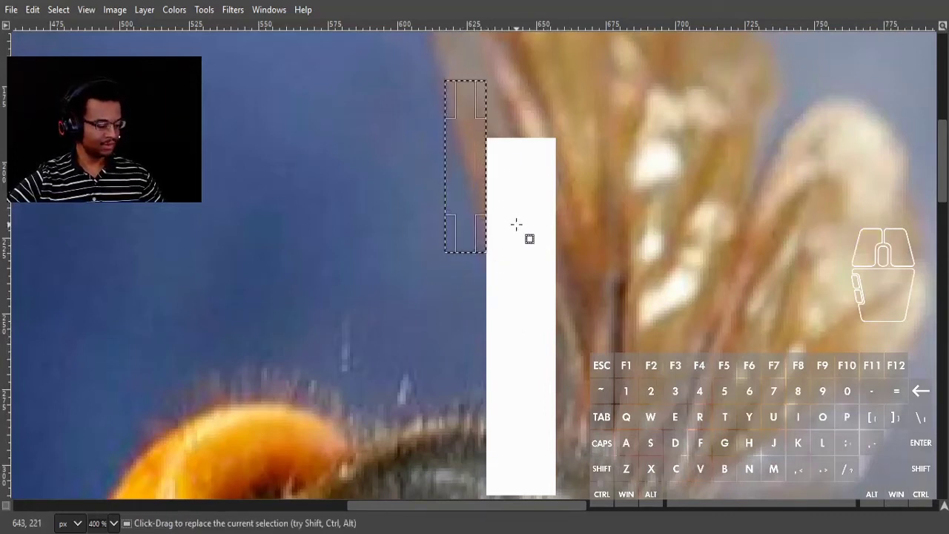
{"action": "left_click_drag", "start_coordinate": [462, 171], "coordinate": [498, 317]}
Select a small piece of the wing's left edge beside the white gap and place a copy over the gap below the existing patch.
{"action": "scroll", "coordinate": [592, 212], "scroll_direction": "down", "scroll_amount": 2}
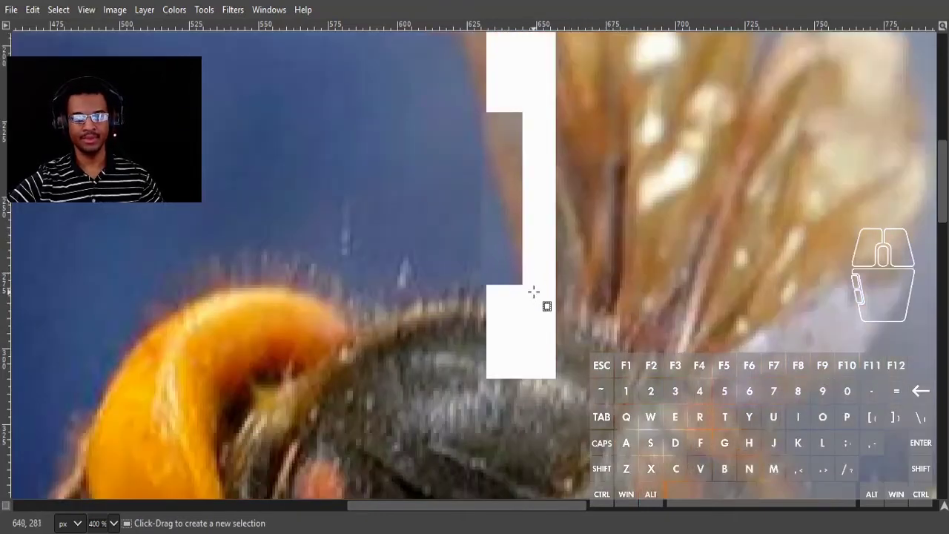
{"action": "scroll", "coordinate": [508, 254], "scroll_direction": "up", "scroll_amount": 4}
{"action": "scroll", "coordinate": [509, 243], "scroll_direction": "down", "scroll_amount": 2}
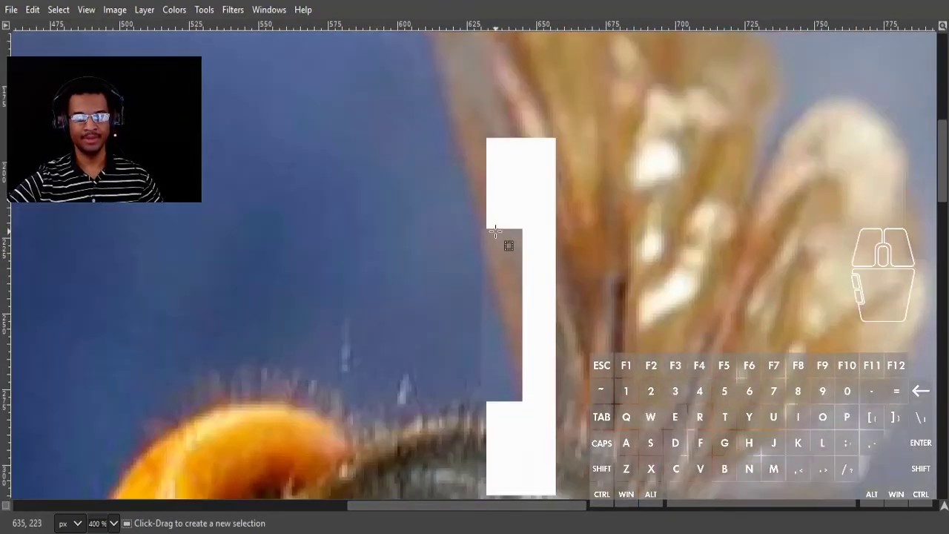
{"action": "scroll", "coordinate": [495, 233], "scroll_direction": "up", "scroll_amount": 6}
{"action": "scroll", "coordinate": [495, 233], "scroll_direction": "down", "scroll_amount": 3}
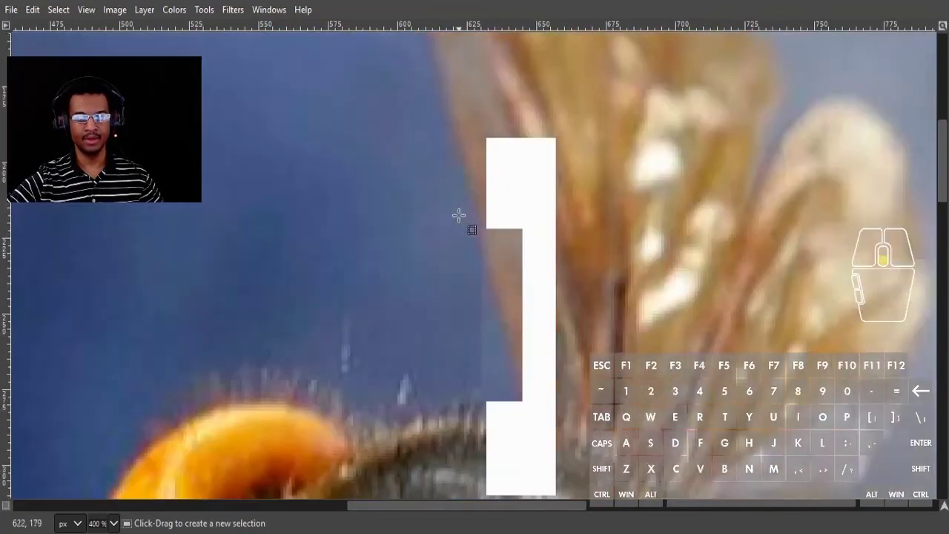
{"action": "left_click", "coordinate": [541, 413], "text": "alt+shift"}
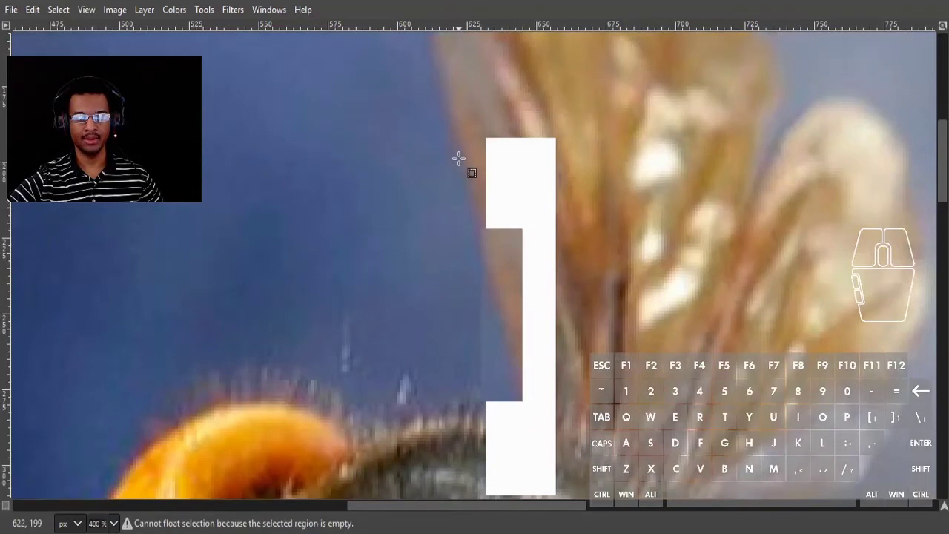
{"action": "left_click_drag", "start_coordinate": [458, 144], "coordinate": [489, 205]}
{"action": "scroll", "coordinate": [507, 182], "scroll_direction": "down", "scroll_amount": 3}
{"action": "left_click_drag", "start_coordinate": [467, 42], "coordinate": [521, 280]}
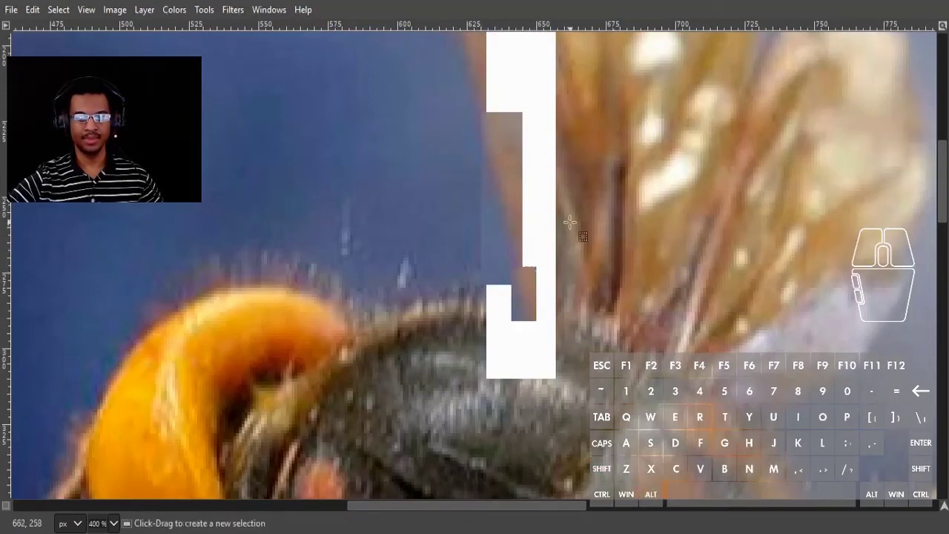
Try to cover the joint between the two patches with a copied strip of the wing's edge, and undo the placement.
{"action": "left_click", "coordinate": [542, 283], "text": "alt+shift"}
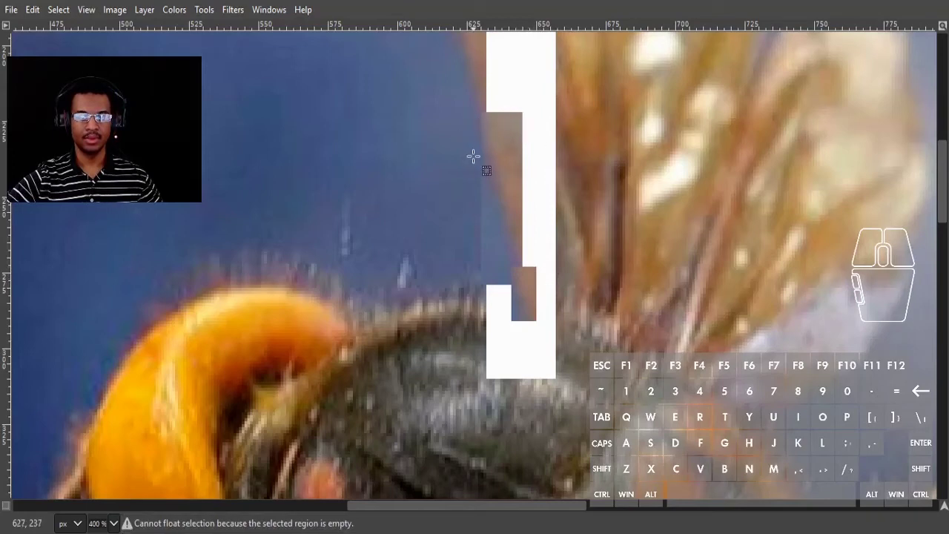
{"action": "left_click_drag", "start_coordinate": [473, 158], "coordinate": [539, 273]}
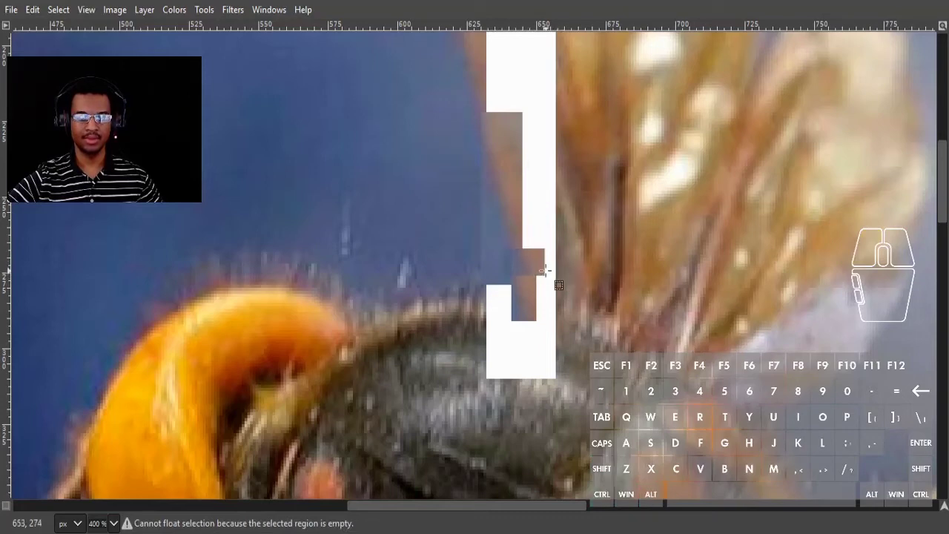
{"action": "key", "text": "ctrl+z"}
{"action": "key", "text": "ctrl+z"}
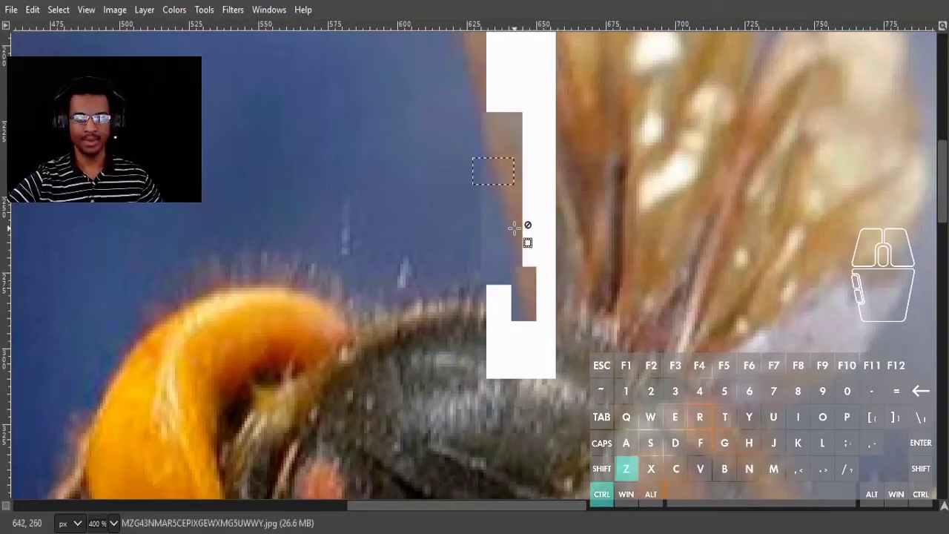
Select the upper end of the small lower patch and place a copy directly above it, shifted one pixel left, and anchor it.
{"action": "scroll", "coordinate": [528, 276], "scroll_direction": "up", "scroll_amount": 6}
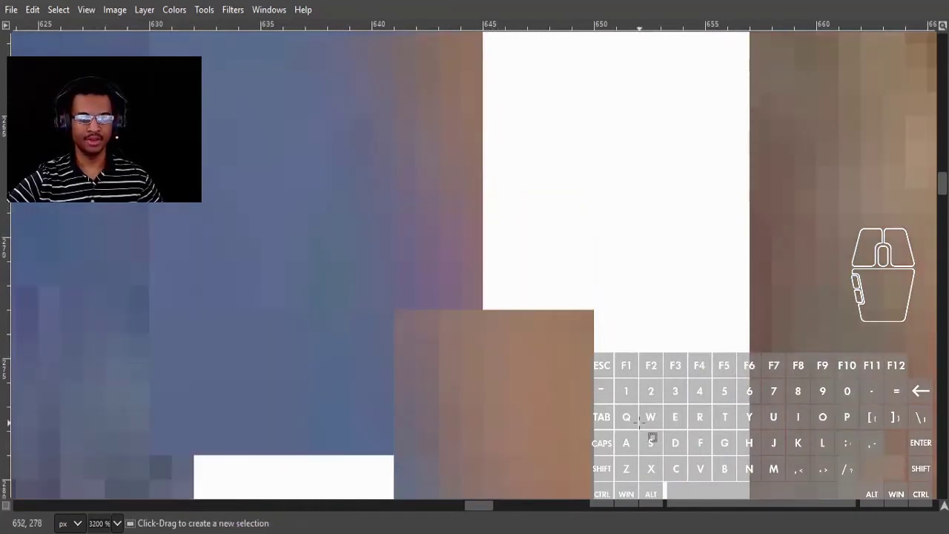
{"action": "left_click_drag", "start_coordinate": [637, 418], "coordinate": [326, 261]}
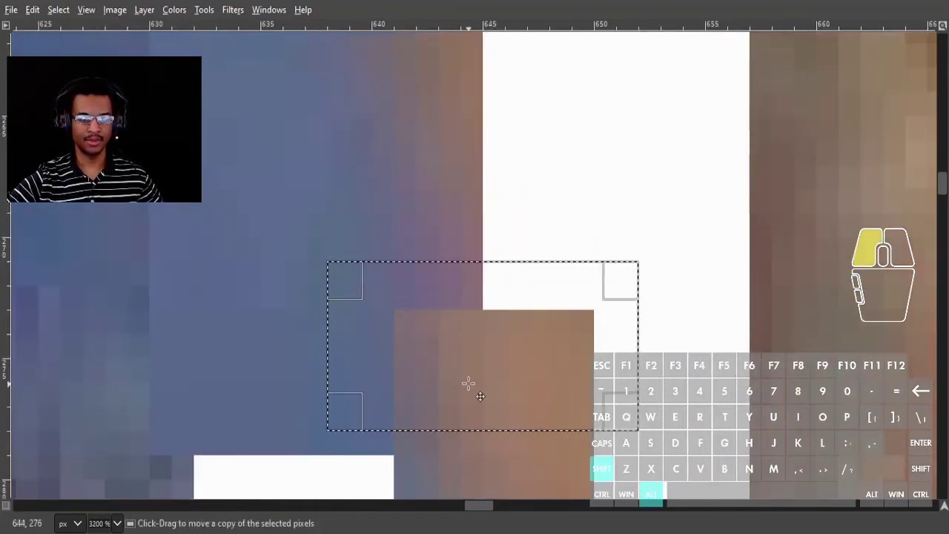
{"action": "left_click_drag", "start_coordinate": [466, 383], "coordinate": [499, 280]}
{"action": "left_click_drag", "start_coordinate": [478, 280], "coordinate": [593, 317]}
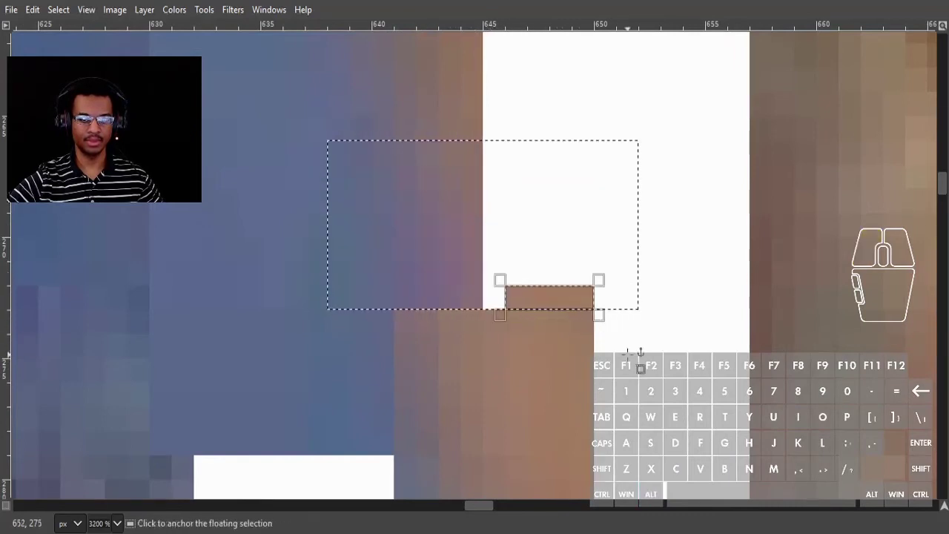
{"action": "key", "text": "ctrl+z"}
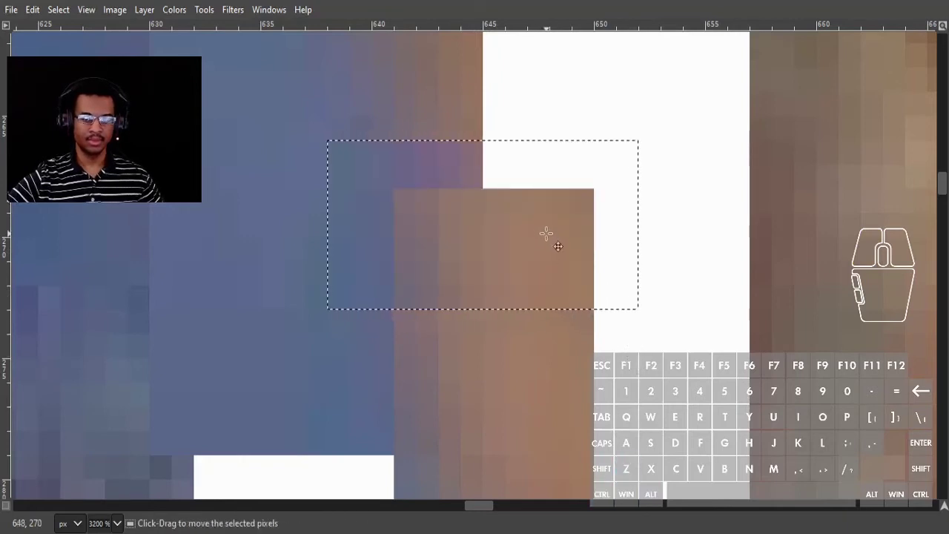
{"action": "left_click", "coordinate": [540, 233]}
{"action": "left_click_drag", "start_coordinate": [581, 239], "coordinate": [561, 235]}
{"action": "left_click", "coordinate": [638, 335]}
Delete the purple strip, about 6 by 2 px, above the brown patch and cover the hole with a copy of the patch's top rows.
{"action": "scroll", "coordinate": [555, 190], "scroll_direction": "up", "scroll_amount": 2}
{"action": "scroll", "coordinate": [552, 193], "scroll_direction": "down", "scroll_amount": 1}
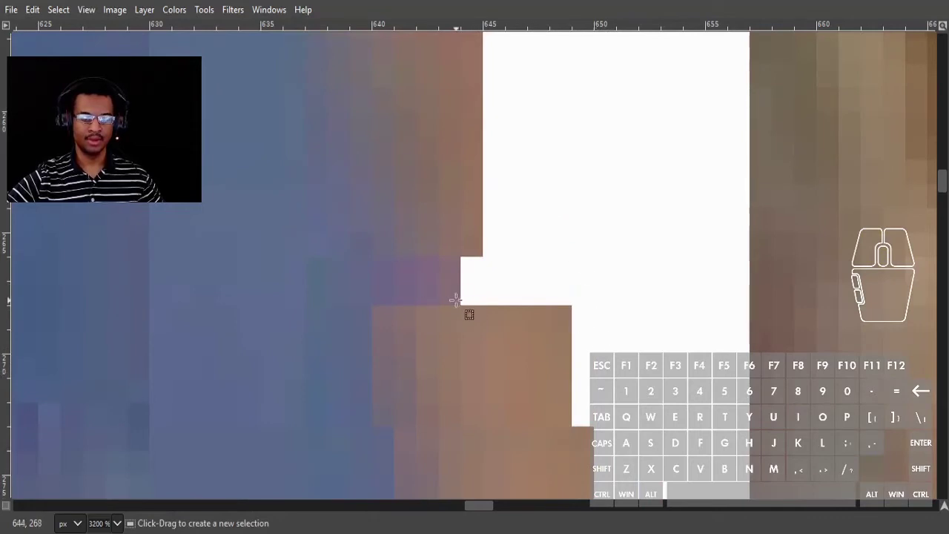
{"action": "left_click_drag", "start_coordinate": [490, 301], "coordinate": [351, 260]}
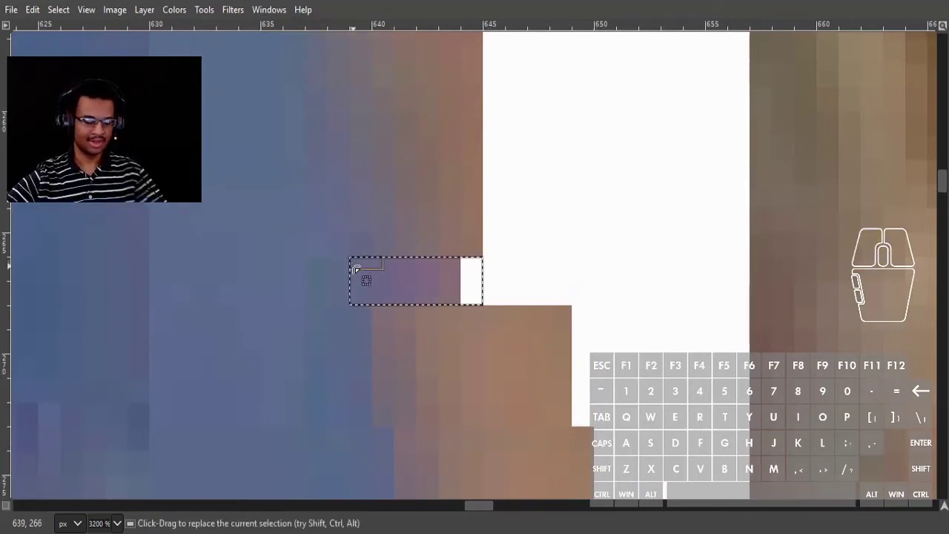
{"action": "key", "text": "Delete"}
{"action": "left_click_drag", "start_coordinate": [593, 374], "coordinate": [350, 306]}
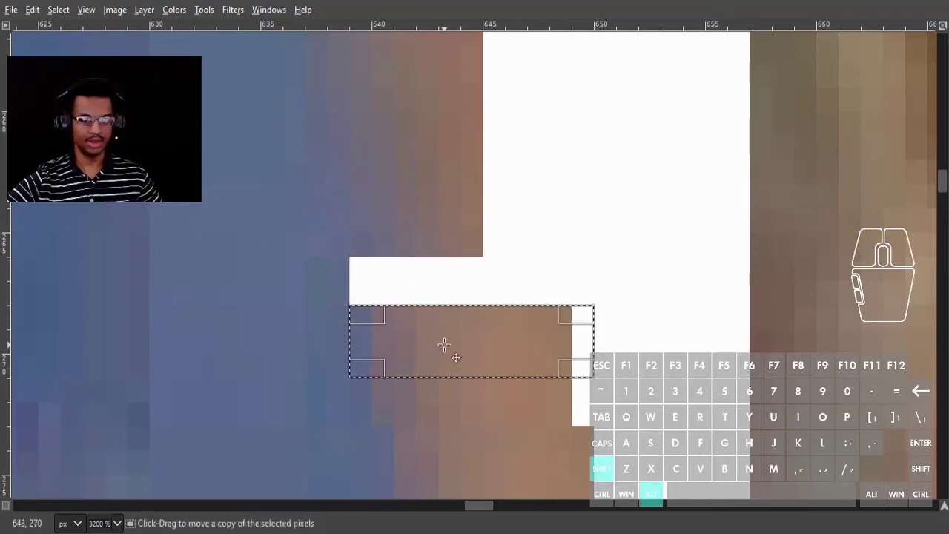
{"action": "left_click_drag", "start_coordinate": [440, 341], "coordinate": [454, 271]}
Cover the middle of the white gap with copies of the darker wing area beside it, a tall strip and a smaller piece below.
{"action": "scroll", "coordinate": [564, 155], "scroll_direction": "down", "scroll_amount": 5, "text": "ctrl"}
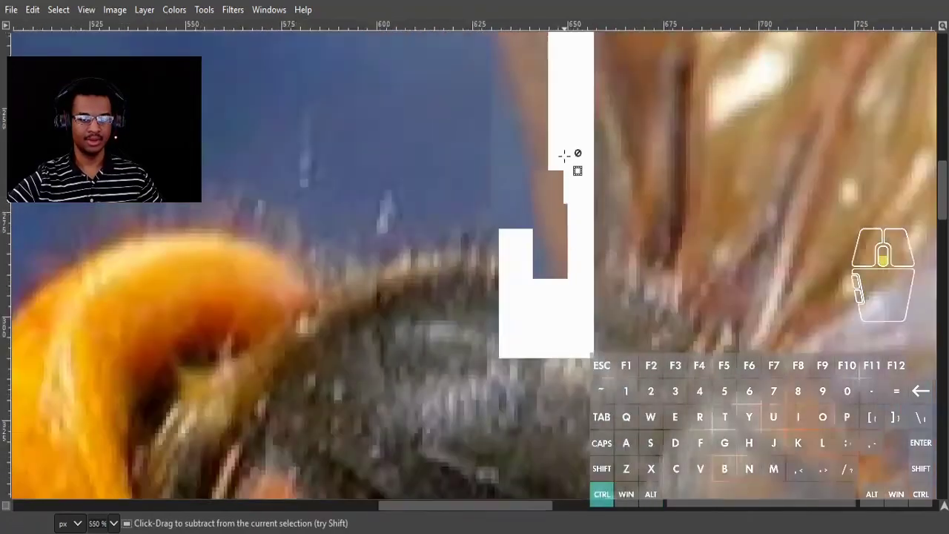
{"action": "scroll", "coordinate": [564, 155], "scroll_direction": "down", "scroll_amount": 2, "text": "ctrl"}
{"action": "scroll", "coordinate": [605, 226], "scroll_direction": "up", "scroll_amount": 3}
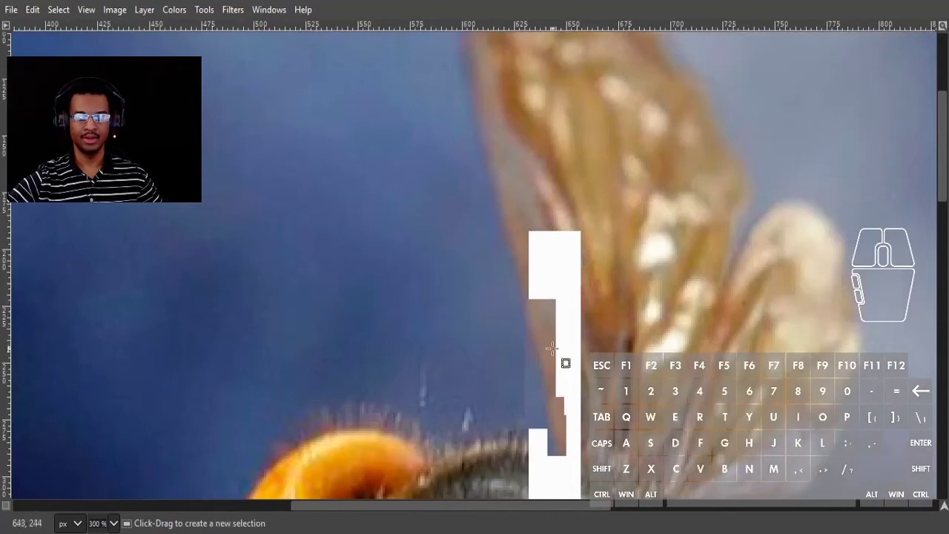
{"action": "left_click_drag", "start_coordinate": [606, 417], "coordinate": [488, 352]}
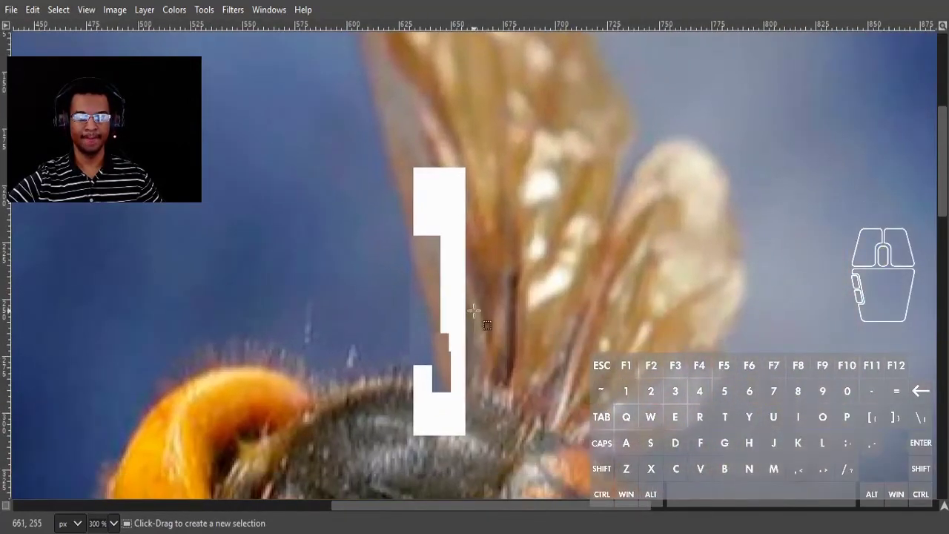
{"action": "scroll", "coordinate": [479, 300], "scroll_direction": "up", "scroll_amount": 1, "text": "ctrl"}
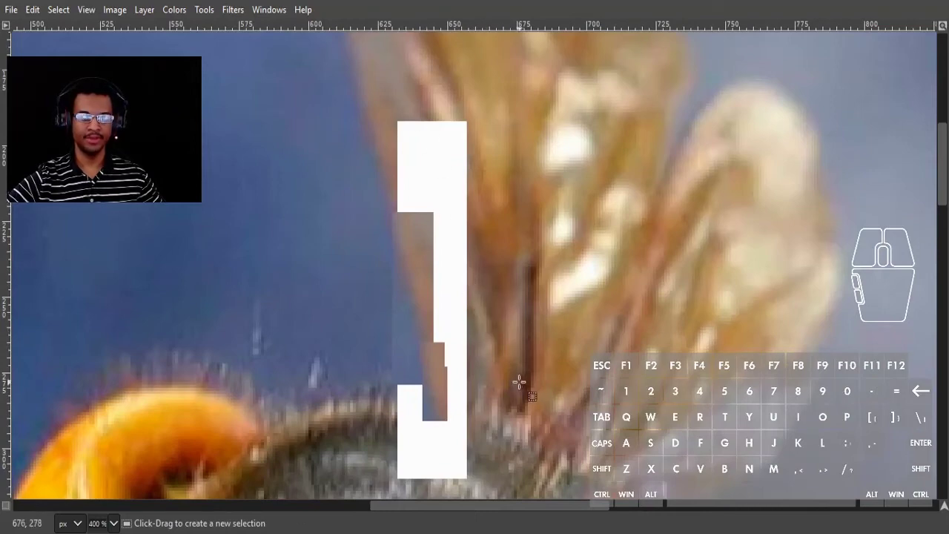
{"action": "left_click_drag", "start_coordinate": [519, 381], "coordinate": [465, 247]}
{"action": "left_click", "coordinate": [555, 404]}
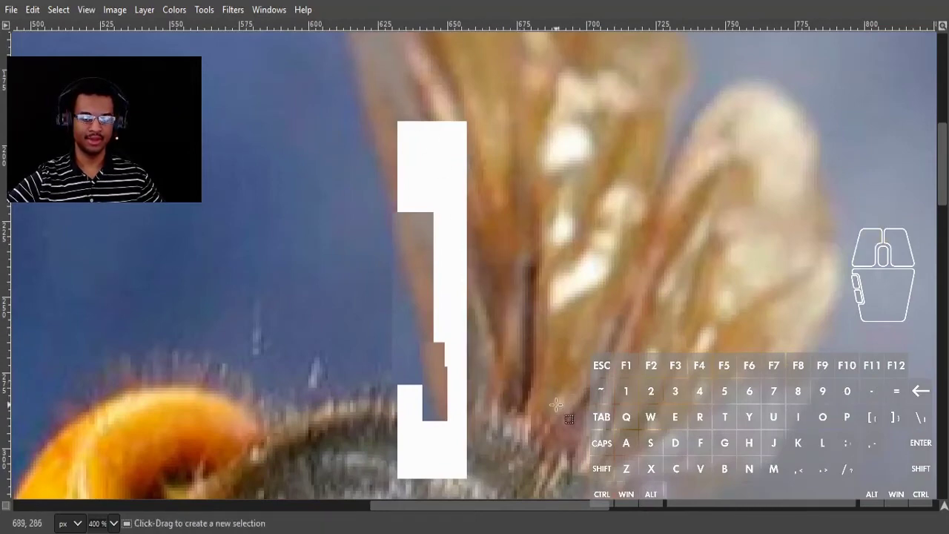
{"action": "left_click_drag", "start_coordinate": [517, 381], "coordinate": [462, 248]}
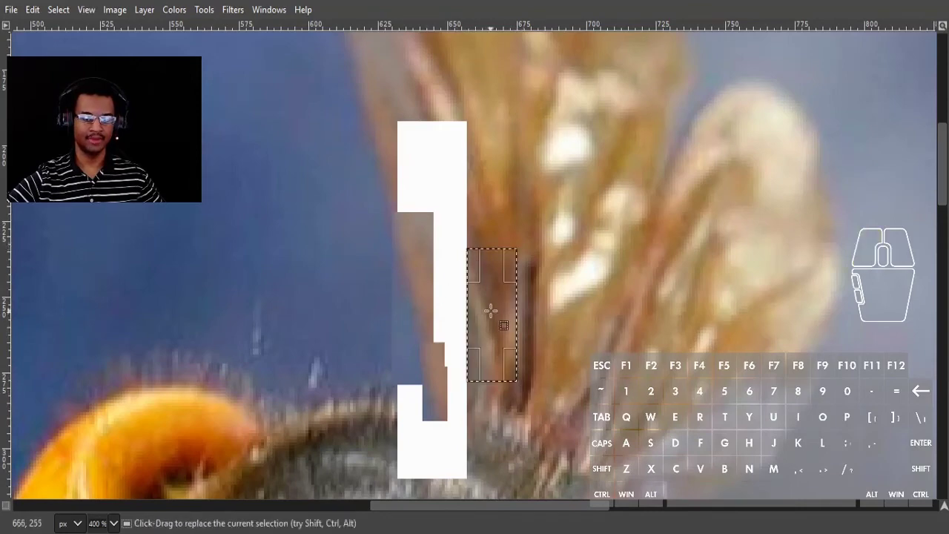
{"action": "left_click_drag", "start_coordinate": [492, 316], "coordinate": [458, 243], "text": "alt+shift"}
{"action": "left_click", "coordinate": [497, 345]}
{"action": "left_click_drag", "start_coordinate": [520, 356], "coordinate": [485, 301]}
Cover the top of the white gap with copies of adjacent wing areas, leaving its lower left square open.
{"action": "left_click_drag", "start_coordinate": [498, 34], "coordinate": [545, 235]}
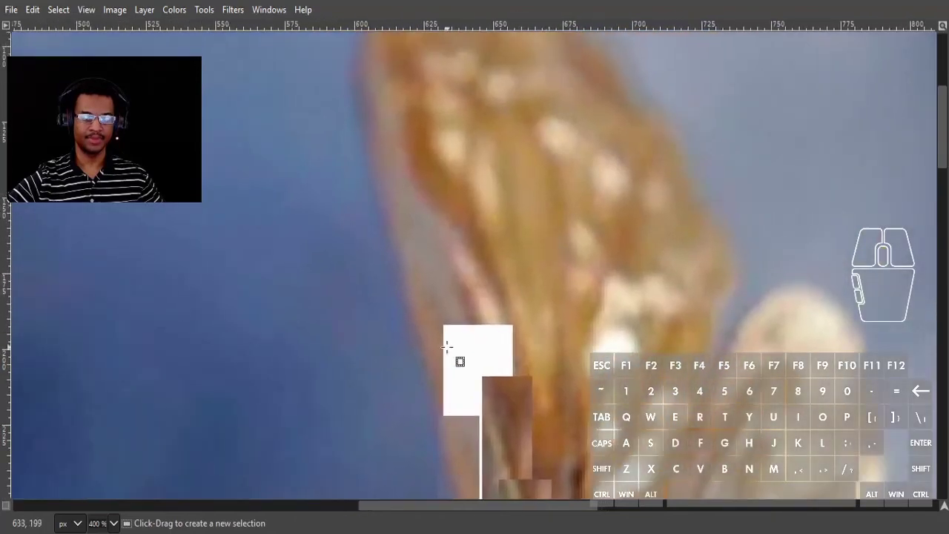
{"action": "left_click_drag", "start_coordinate": [479, 316], "coordinate": [514, 245]}
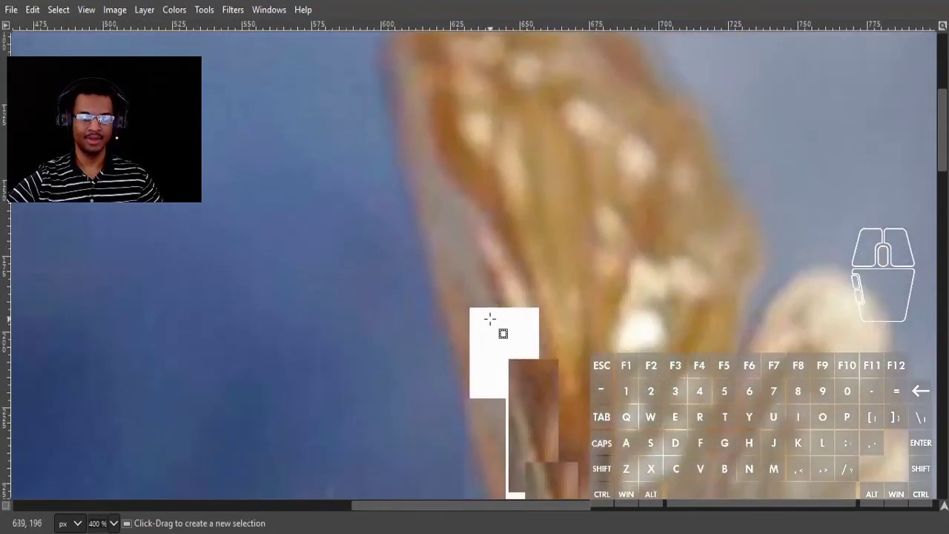
{"action": "left_click_drag", "start_coordinate": [438, 258], "coordinate": [490, 325]}
{"action": "left_click", "coordinate": [582, 328]}
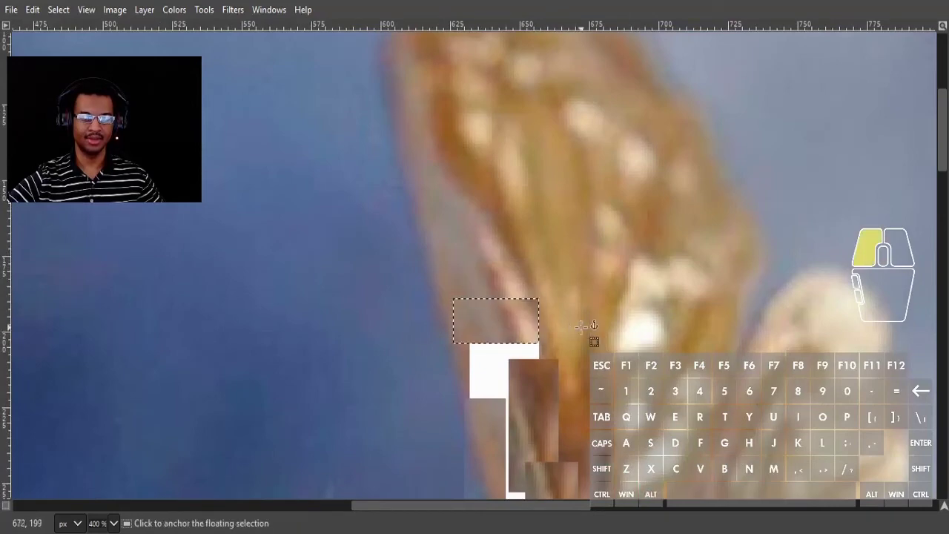
{"action": "scroll", "coordinate": [569, 359], "scroll_direction": "up", "scroll_amount": 1}
{"action": "left_click_drag", "start_coordinate": [569, 360], "coordinate": [591, 251]}
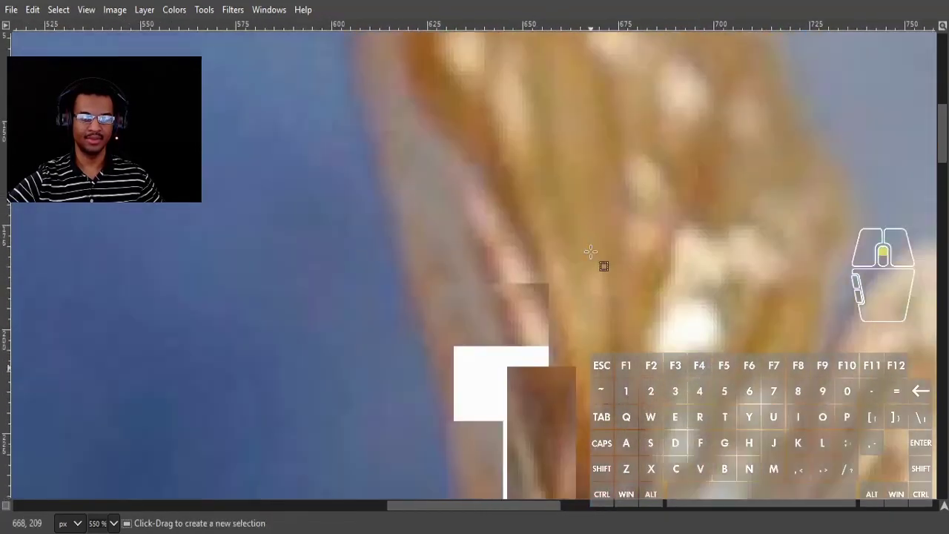
{"action": "left_click_drag", "start_coordinate": [581, 303], "coordinate": [504, 249]}
{"action": "key", "text": "shift+alt"}
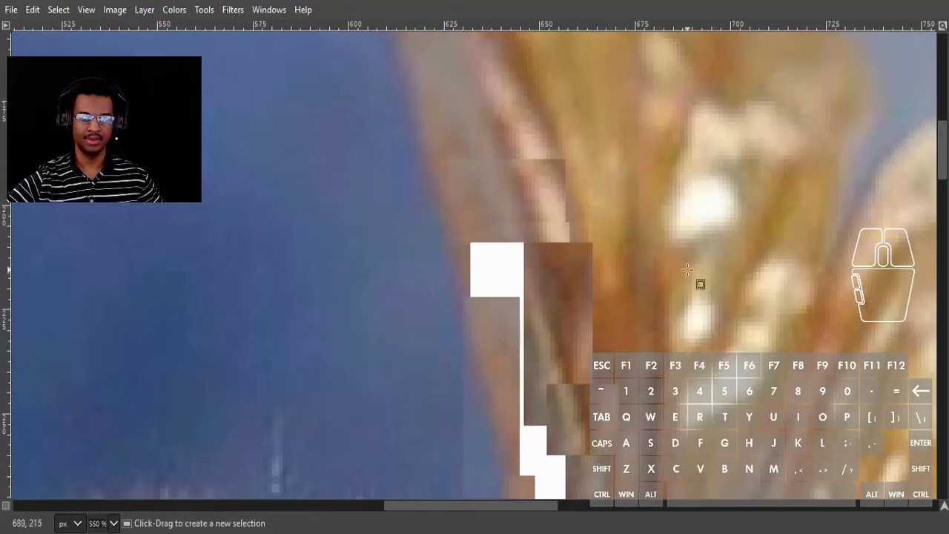
Try to place a copy of the grey and pink wing area above the patches farther down, and undo the placement.
{"action": "scroll", "coordinate": [475, 245], "scroll_direction": "up", "scroll_amount": 2}
{"action": "scroll", "coordinate": [501, 215], "scroll_direction": "down", "scroll_amount": 3}
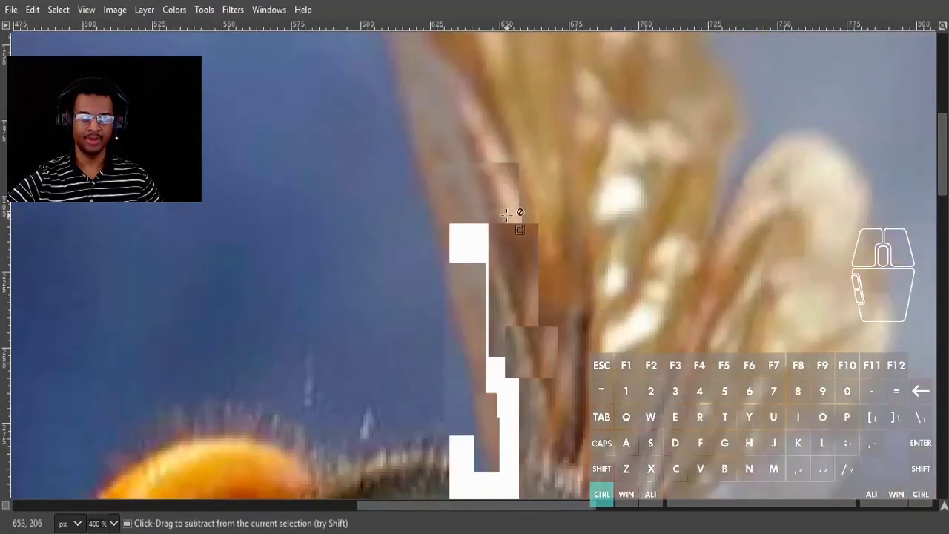
{"action": "left_click_drag", "start_coordinate": [538, 243], "coordinate": [601, 253]}
{"action": "left_click_drag", "start_coordinate": [556, 136], "coordinate": [557, 196]}
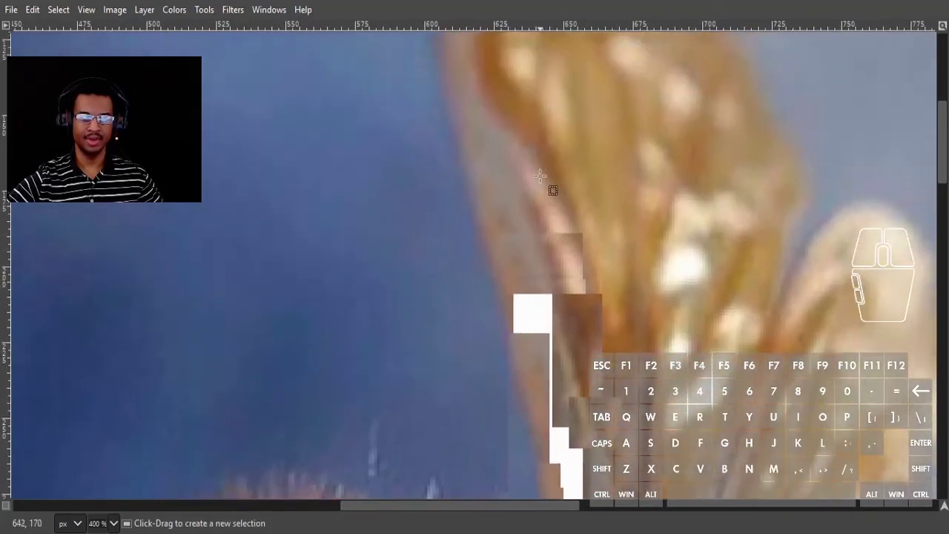
{"action": "left_click_drag", "start_coordinate": [543, 158], "coordinate": [544, 305]}
{"action": "key", "text": "ctrl+z"}
Select an area of about 15 by 14 px at the dark patch's upper right corner and delete its pixels.
{"action": "scroll", "coordinate": [598, 296], "scroll_direction": "up", "scroll_amount": 2}
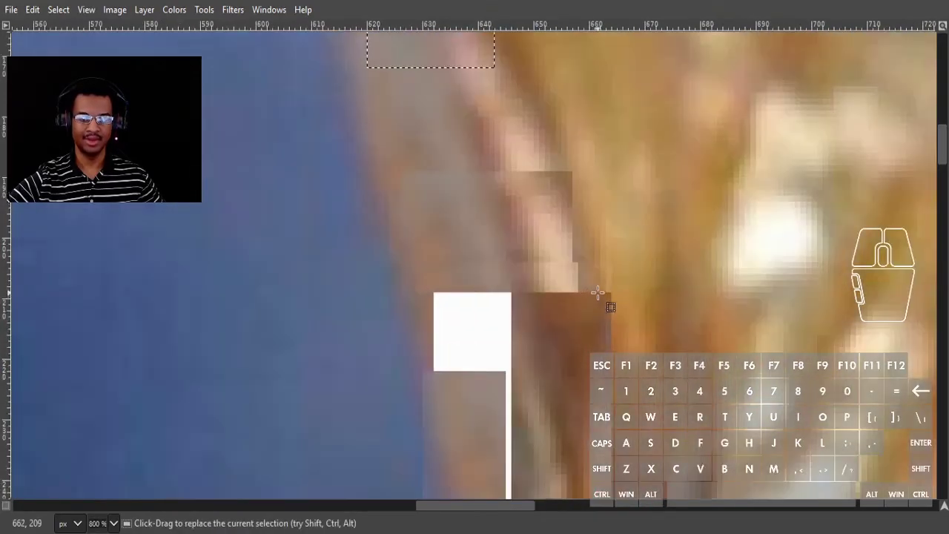
{"action": "left_click_drag", "start_coordinate": [597, 293], "coordinate": [623, 160]}
{"action": "left_click_drag", "start_coordinate": [634, 245], "coordinate": [553, 160]}
{"action": "key", "text": "Delete"}
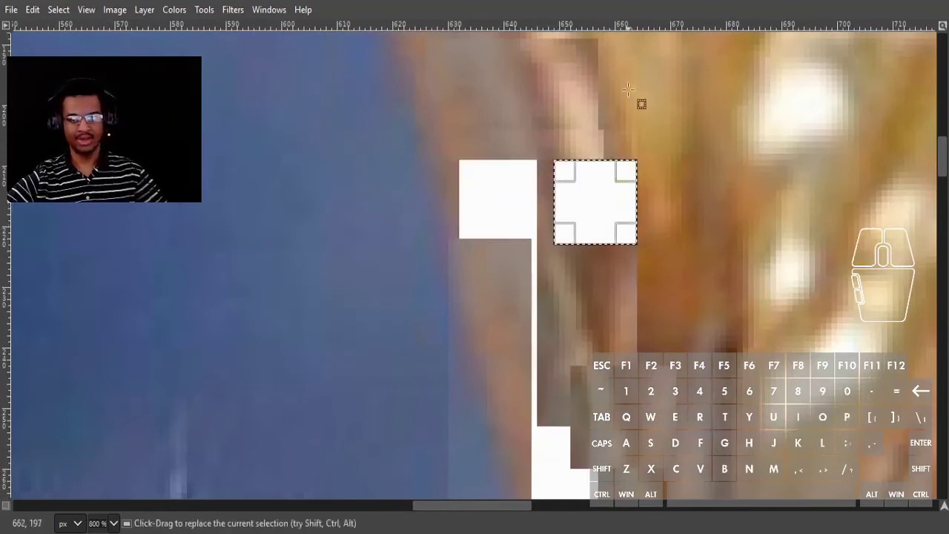
Fill the deleted area with a copy of the pink vein piece above it and a copy of the narrow orange strip beside it.
{"action": "scroll", "coordinate": [630, 126], "scroll_direction": "up", "scroll_amount": 2}
{"action": "left_click_drag", "start_coordinate": [621, 266], "coordinate": [550, 97]}
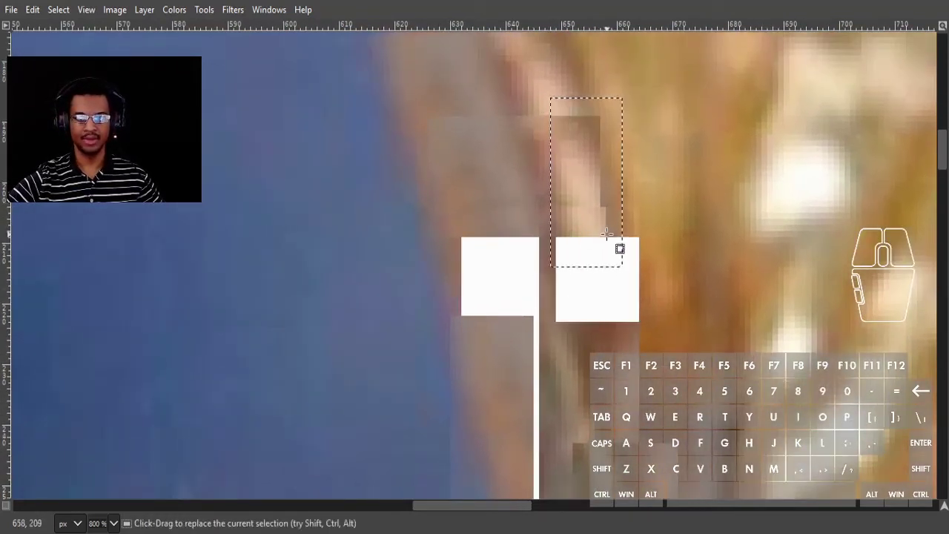
{"action": "left_click_drag", "start_coordinate": [605, 237], "coordinate": [550, 115]}
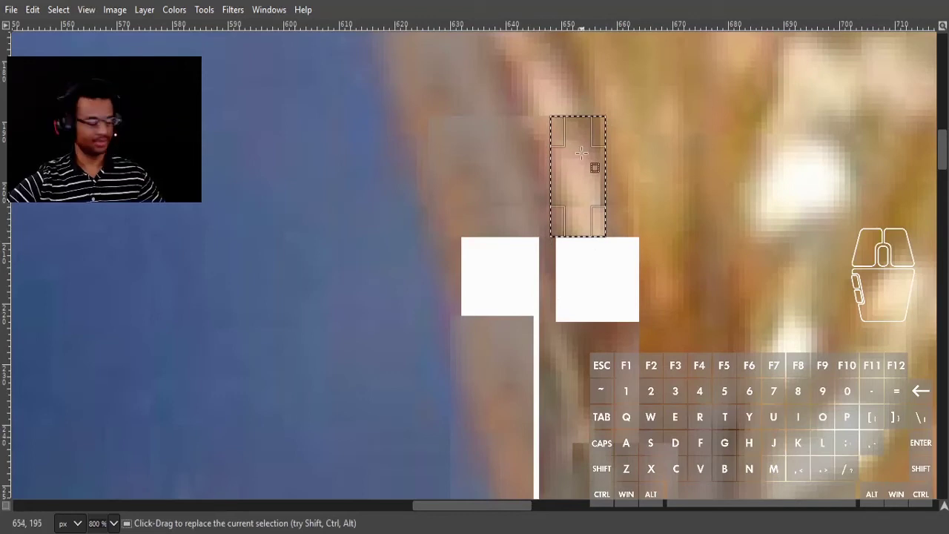
{"action": "left_click_drag", "start_coordinate": [581, 152], "coordinate": [587, 253]}
{"action": "left_click", "coordinate": [630, 259]}
{"action": "left_click_drag", "start_coordinate": [666, 238], "coordinate": [627, 243]}
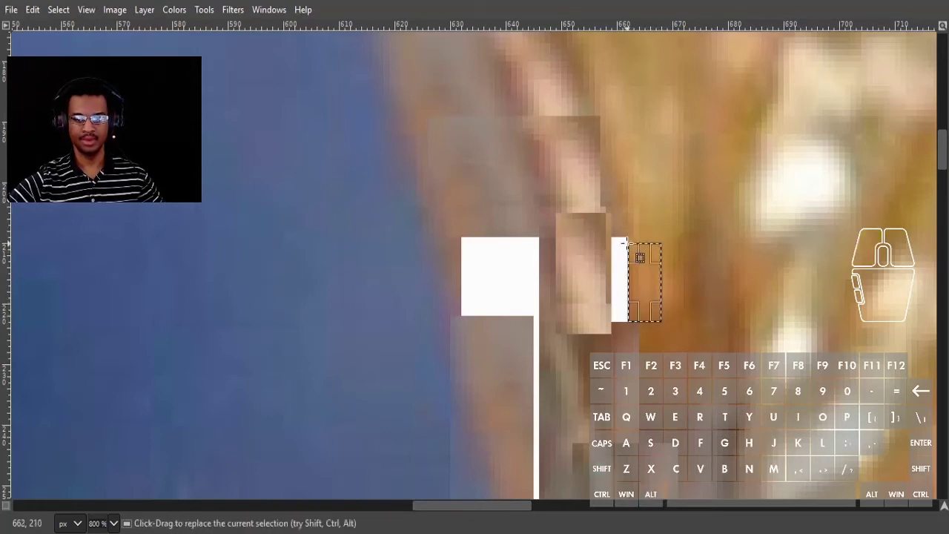
{"action": "left_click_drag", "start_coordinate": [651, 277], "coordinate": [672, 289]}
Cover the narrow white strip beside the pink vein piece with copies of the adjacent orange area and the orange row below.
{"action": "scroll", "coordinate": [672, 271], "scroll_direction": "up", "scroll_amount": 4}
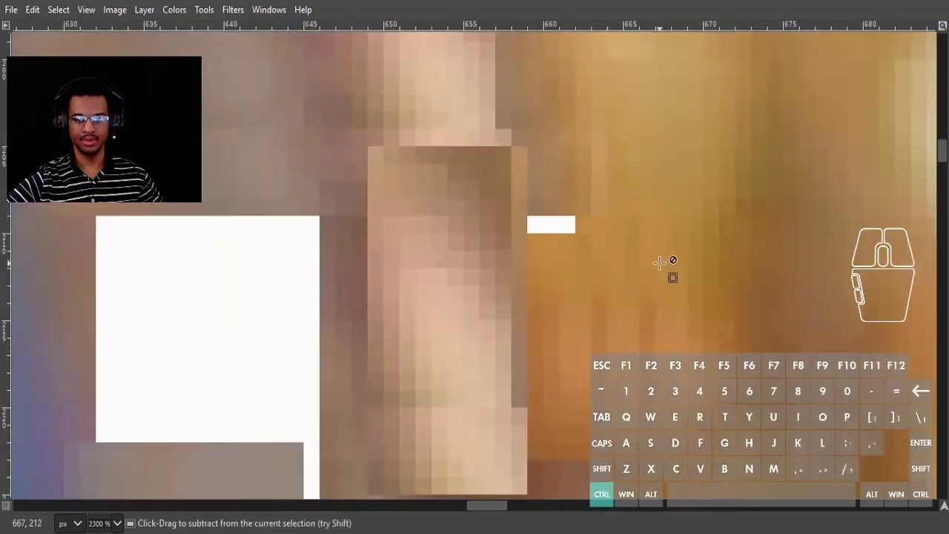
{"action": "left_click_drag", "start_coordinate": [527, 183], "coordinate": [477, 217]}
{"action": "left_click_drag", "start_coordinate": [498, 183], "coordinate": [546, 269]}
{"action": "left_click_drag", "start_coordinate": [546, 269], "coordinate": [480, 231]}
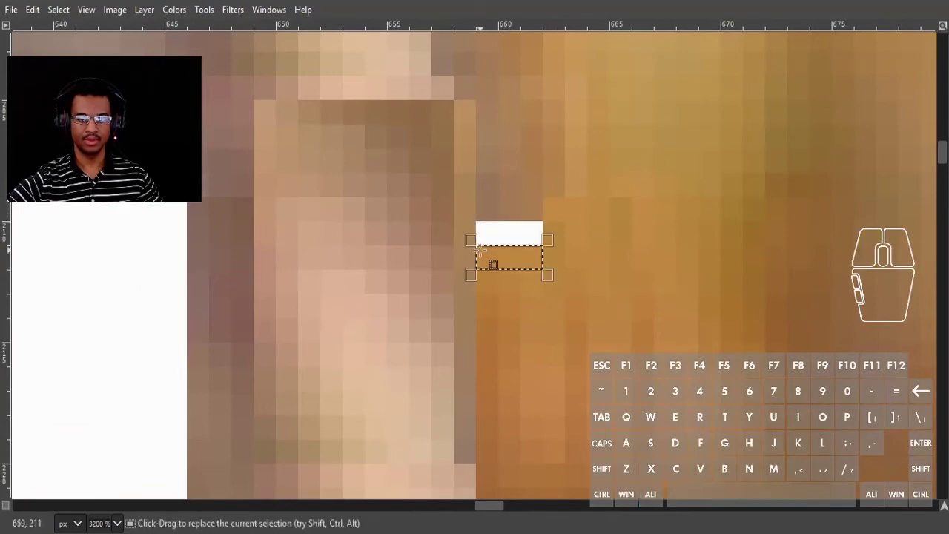
{"action": "left_click_drag", "start_coordinate": [493, 265], "coordinate": [500, 241]}
Fill the white square at the wing's outer edge with two copies of the brown and grey wing area above it.
{"action": "scroll", "coordinate": [604, 190], "scroll_direction": "down", "scroll_amount": 1}
{"action": "scroll", "coordinate": [604, 190], "scroll_direction": "down", "scroll_amount": 9}
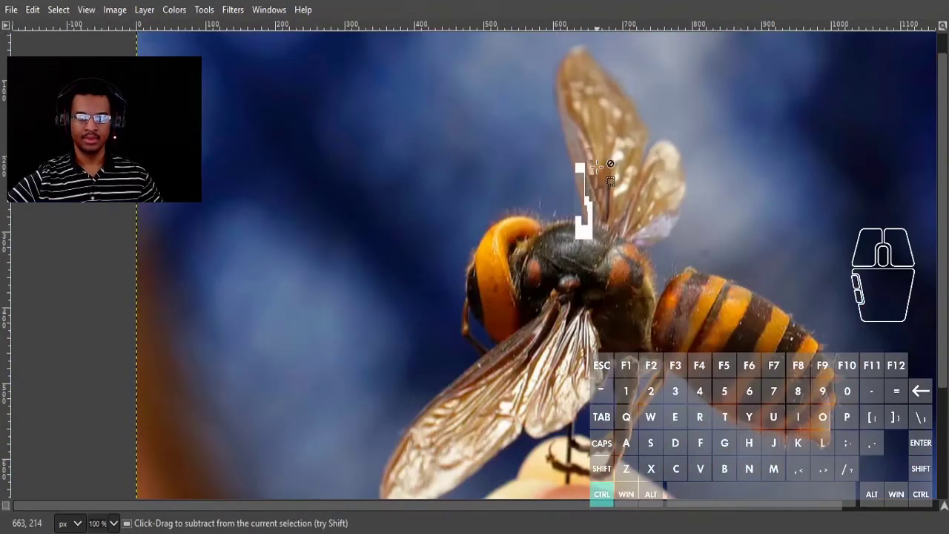
{"action": "scroll", "coordinate": [500, 183], "scroll_direction": "up", "scroll_amount": 7}
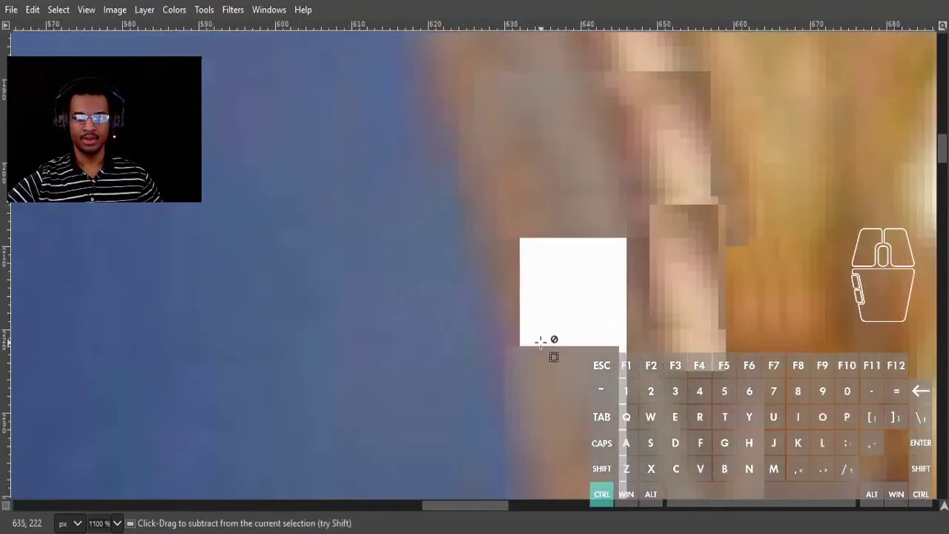
{"action": "left_click_drag", "start_coordinate": [551, 332], "coordinate": [539, 254]}
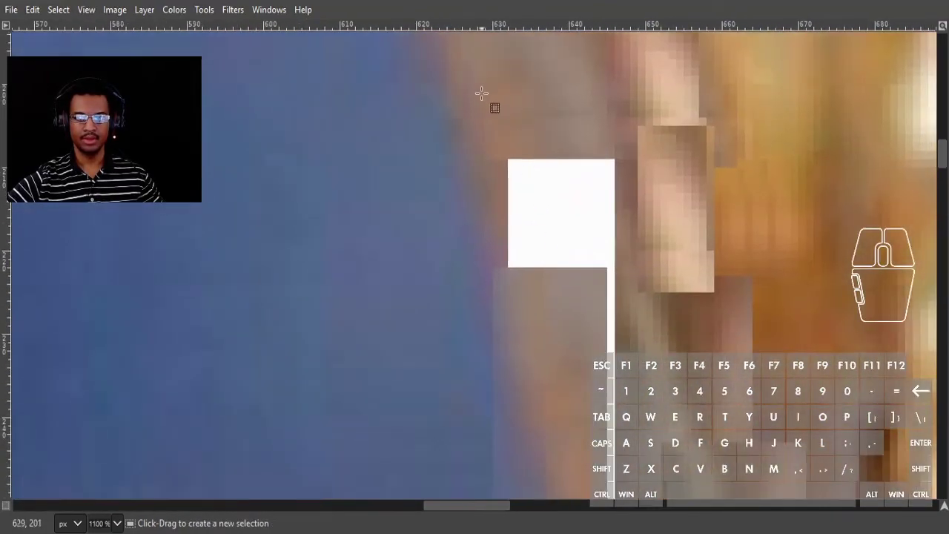
{"action": "left_click_drag", "start_coordinate": [481, 93], "coordinate": [635, 218]}
{"action": "left_click_drag", "start_coordinate": [559, 127], "coordinate": [561, 169]}
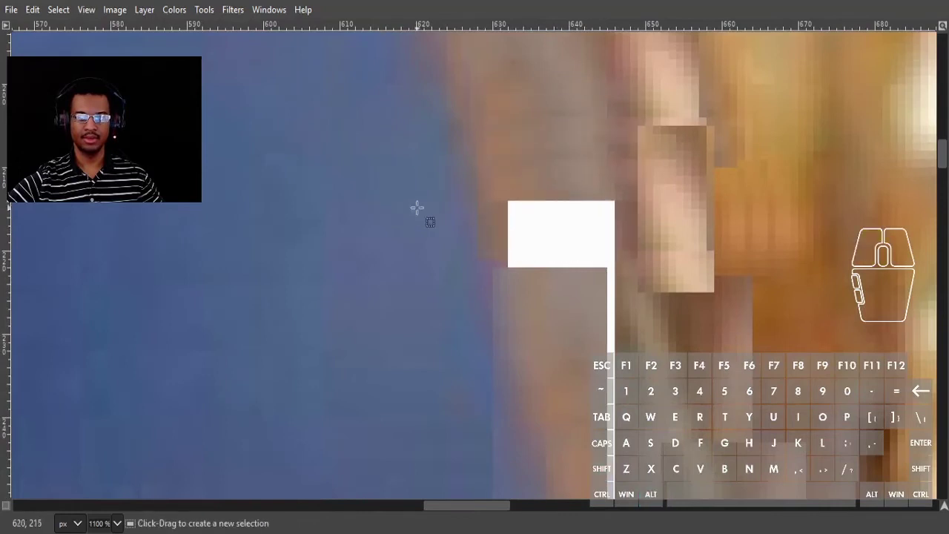
{"action": "scroll", "coordinate": [568, 143], "scroll_direction": "up", "scroll_amount": 3}
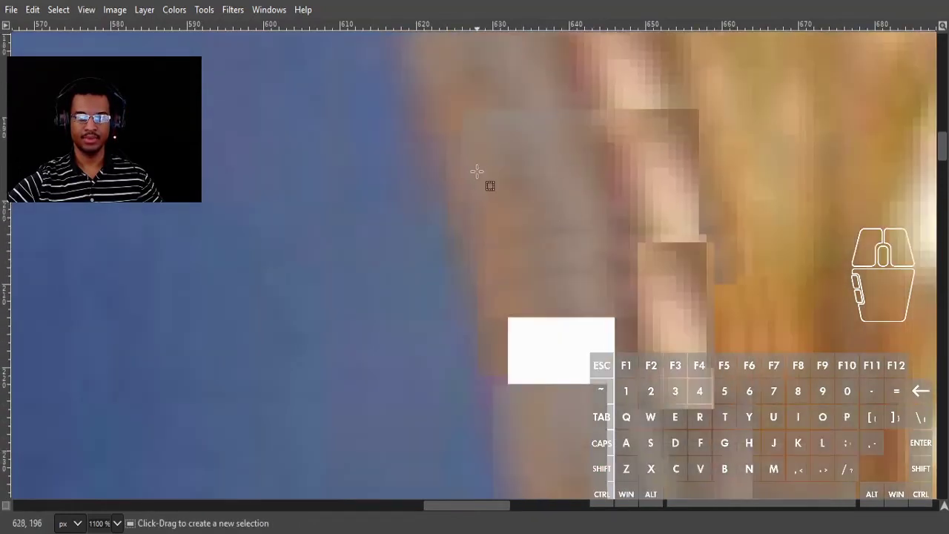
{"action": "left_click_drag", "start_coordinate": [477, 172], "coordinate": [629, 248]}
{"action": "left_click_drag", "start_coordinate": [568, 220], "coordinate": [568, 343]}
{"action": "left_click", "coordinate": [371, 349]}
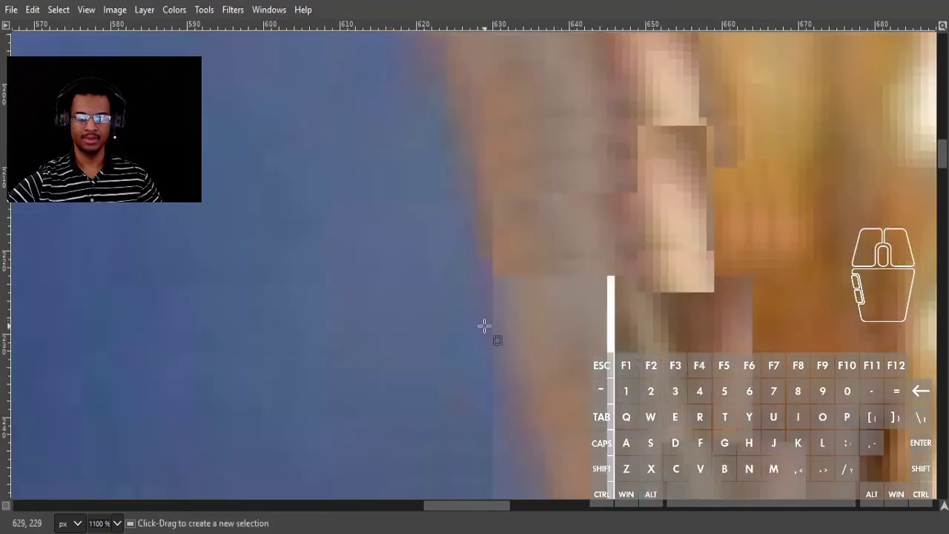
Cover the thin vertical white line below with a copy of the wing area above and a one-pixel-wide strip beside it.
{"action": "left_click_drag", "start_coordinate": [516, 235], "coordinate": [639, 273]}
{"action": "left_click_drag", "start_coordinate": [586, 259], "coordinate": [588, 286]}
{"action": "left_click", "coordinate": [638, 326]}
{"action": "scroll", "coordinate": [687, 344], "scroll_direction": "down", "scroll_amount": 4}
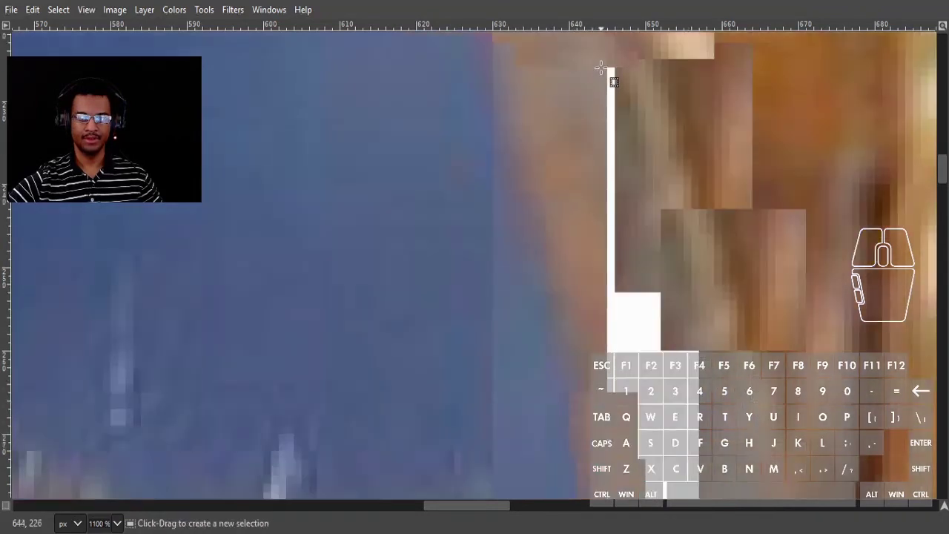
{"action": "left_click_drag", "start_coordinate": [601, 68], "coordinate": [608, 338]}
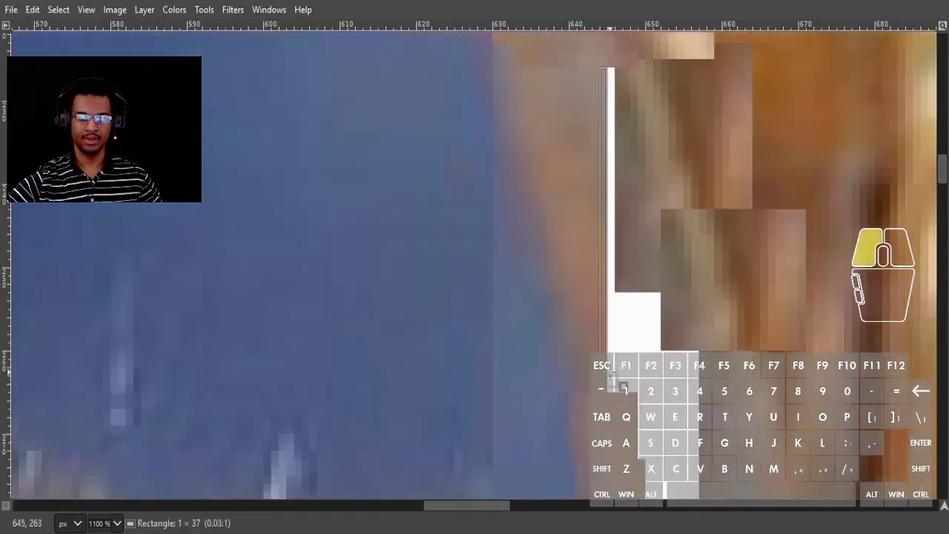
{"action": "left_click_drag", "start_coordinate": [622, 387], "coordinate": [610, 383]}
{"action": "left_click", "coordinate": [360, 326]}
Cover the lower part of the white channel between the wing pieces with a copy of the grey wing strip beside it.
{"action": "scroll", "coordinate": [635, 306], "scroll_direction": "down", "scroll_amount": 4}
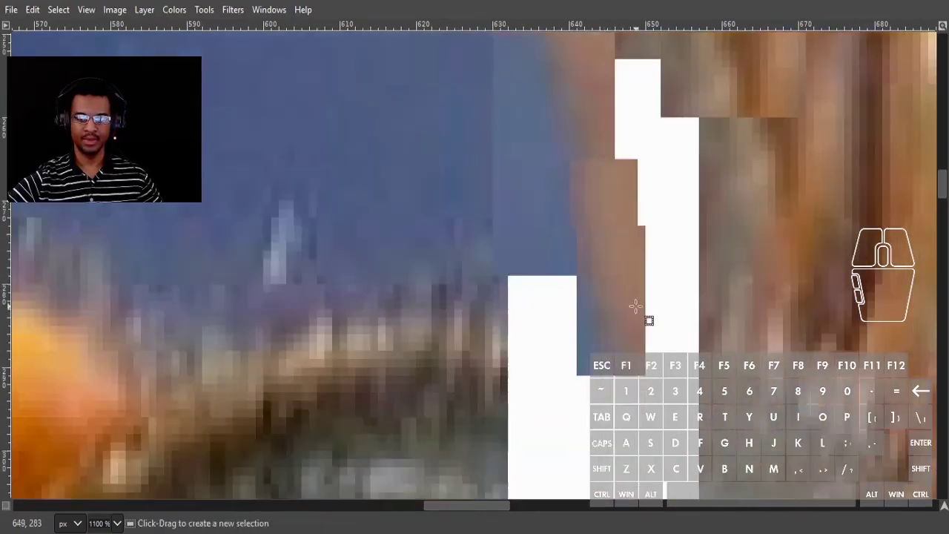
{"action": "left_click_drag", "start_coordinate": [636, 337], "coordinate": [484, 360]}
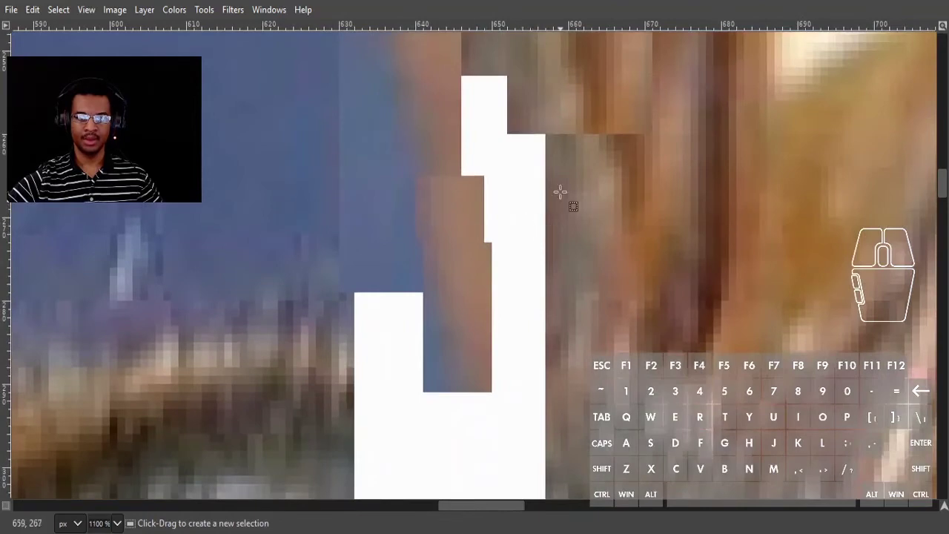
{"action": "scroll", "coordinate": [618, 211], "scroll_direction": "down", "scroll_amount": 2, "text": "ctrl"}
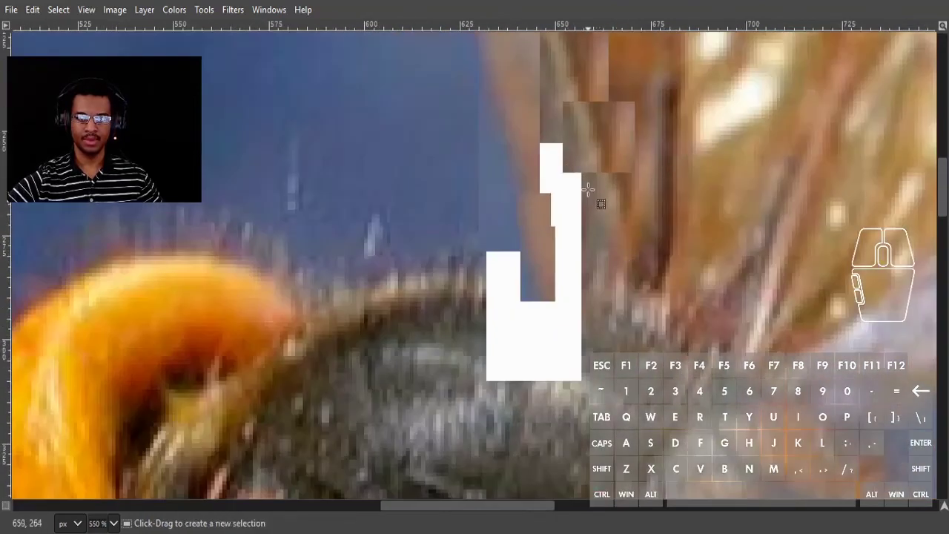
{"action": "mouse_move", "coordinate": [588, 190]}
{"action": "left_mouse_down"}
{"action": "mouse_move", "coordinate": [616, 288]}
{"action": "mouse_move", "coordinate": [591, 268]}
{"action": "mouse_move", "coordinate": [573, 277]}
{"action": "left_mouse_up"}
{"action": "left_click", "coordinate": [595, 270]}
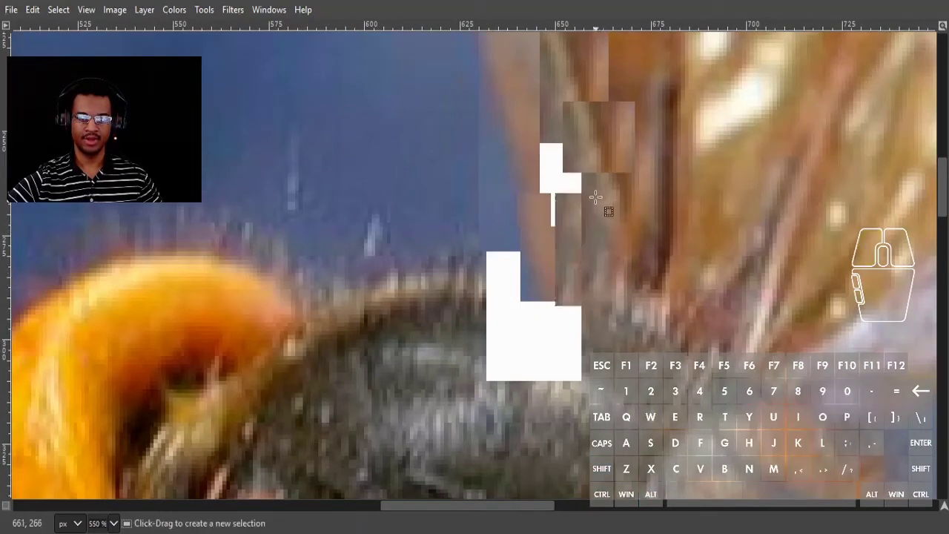
Fill the gaps above that patch with copies of its top 7 by 6 px block and of the grey wing piece higher up.
{"action": "scroll", "coordinate": [583, 217], "scroll_direction": "up", "scroll_amount": 2, "text": "ctrl"}
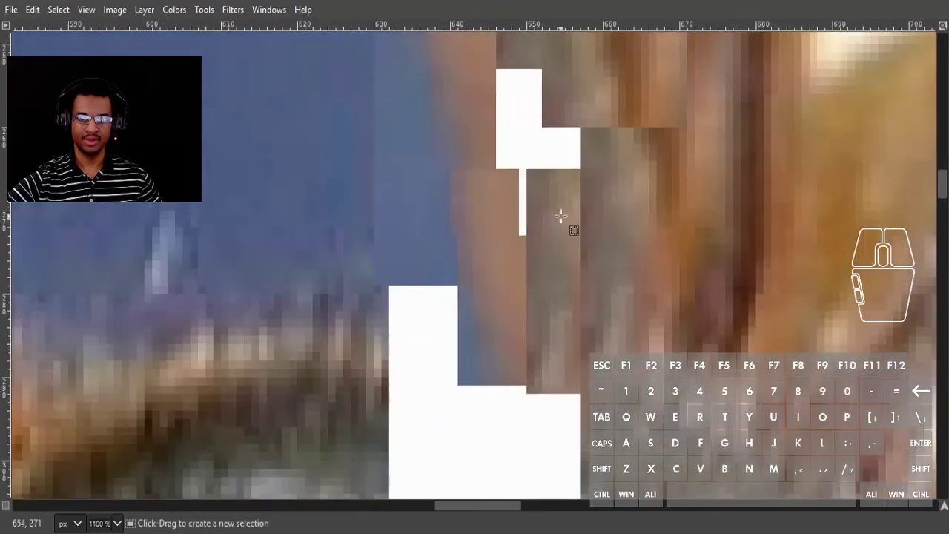
{"action": "left_click_drag", "start_coordinate": [580, 219], "coordinate": [562, 200]}
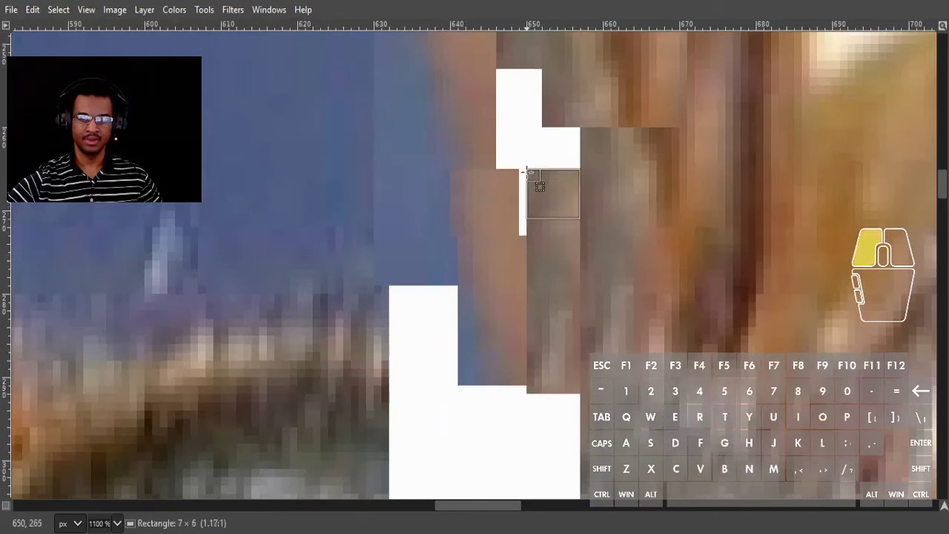
{"action": "left_click_drag", "start_coordinate": [526, 173], "coordinate": [526, 173]}
{"action": "left_click_drag", "start_coordinate": [544, 195], "coordinate": [544, 146], "text": "alt+shift"}
{"action": "left_click", "coordinate": [632, 198]}
{"action": "scroll", "coordinate": [529, 135], "scroll_direction": "up", "scroll_amount": 2}
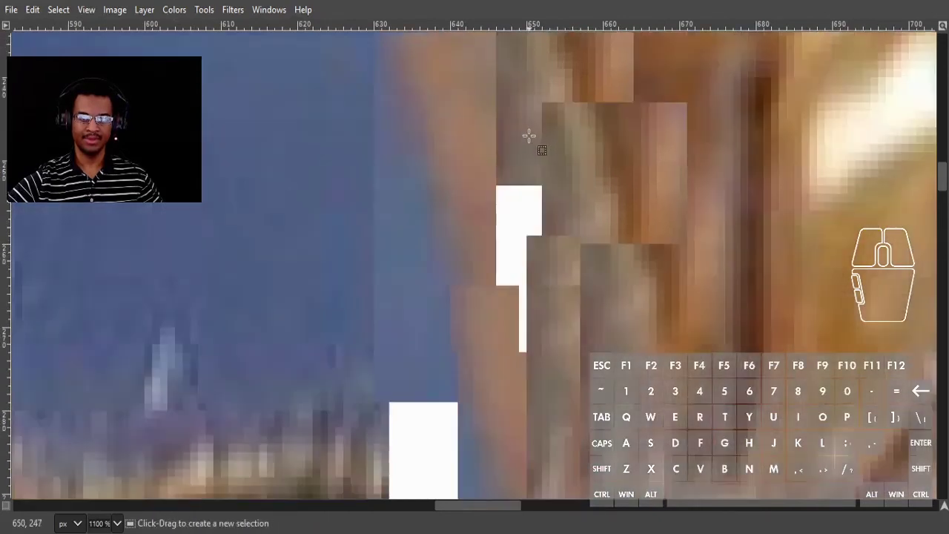
{"action": "left_click_drag", "start_coordinate": [498, 114], "coordinate": [499, 113]}
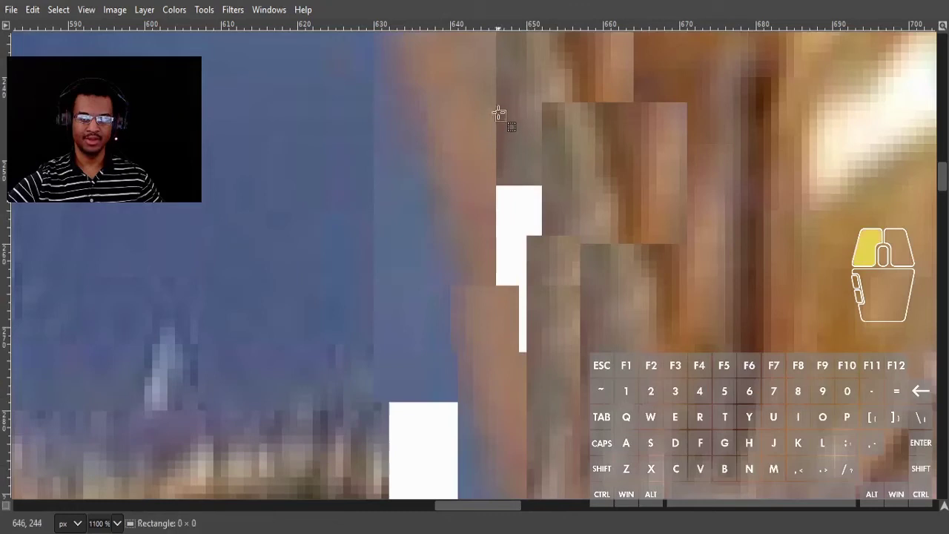
{"action": "left_click_drag", "start_coordinate": [540, 182], "coordinate": [541, 183]}
{"action": "left_click_drag", "start_coordinate": [512, 146], "coordinate": [518, 216], "text": "alt+shift"}
{"action": "left_click", "coordinate": [561, 215]}
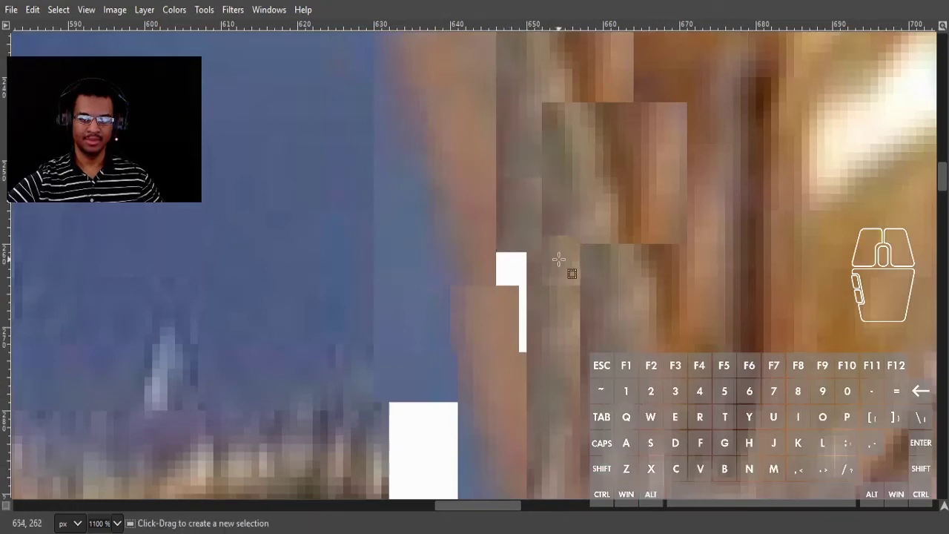
Cover the remaining L-shaped white gap beside the orange wing edge with a copy of a tall grey wing area.
{"action": "scroll", "coordinate": [514, 264], "scroll_direction": "up", "scroll_amount": 2, "text": "ctrl"}
{"action": "left_click_drag", "start_coordinate": [562, 274], "coordinate": [581, 126]}
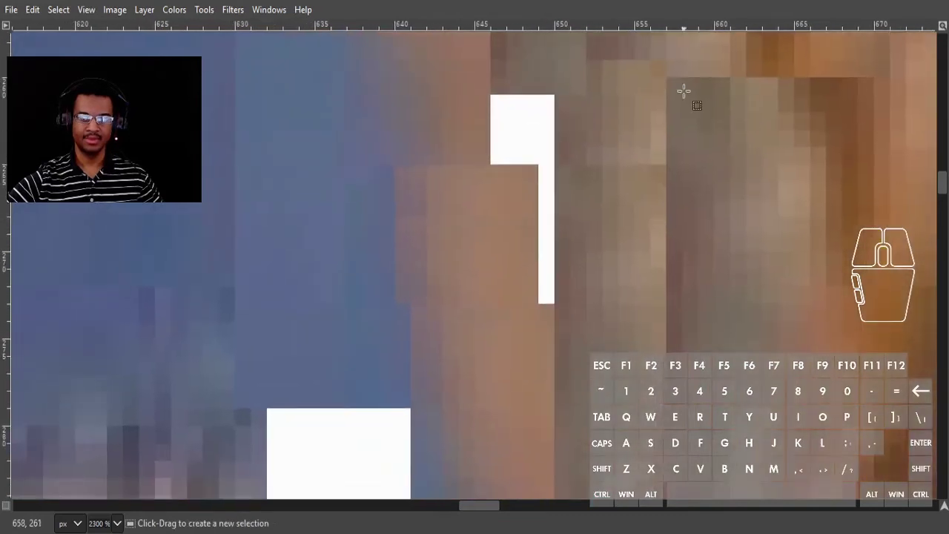
{"action": "left_click_drag", "start_coordinate": [714, 95], "coordinate": [800, 321]}
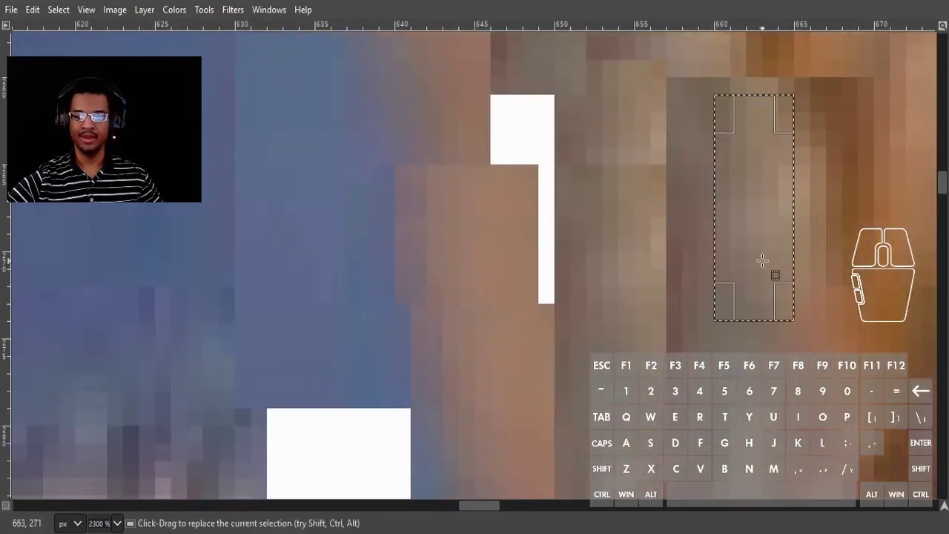
{"action": "left_click_drag", "start_coordinate": [762, 262], "coordinate": [511, 215], "text": "alt+shift"}
{"action": "left_click", "coordinate": [250, 234]}
Cover the bottom rows of the white gap over the thorax with two copies of the body texture directly below it.
{"action": "scroll", "coordinate": [294, 212], "scroll_direction": "down", "scroll_amount": 8, "text": "ctrl"}
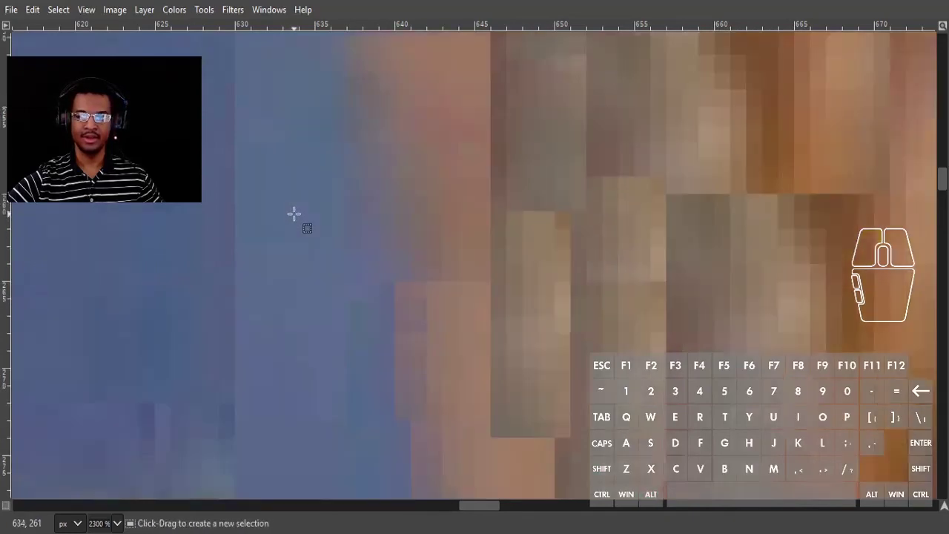
{"action": "scroll", "coordinate": [440, 237], "scroll_direction": "up", "scroll_amount": 5, "text": "ctrl"}
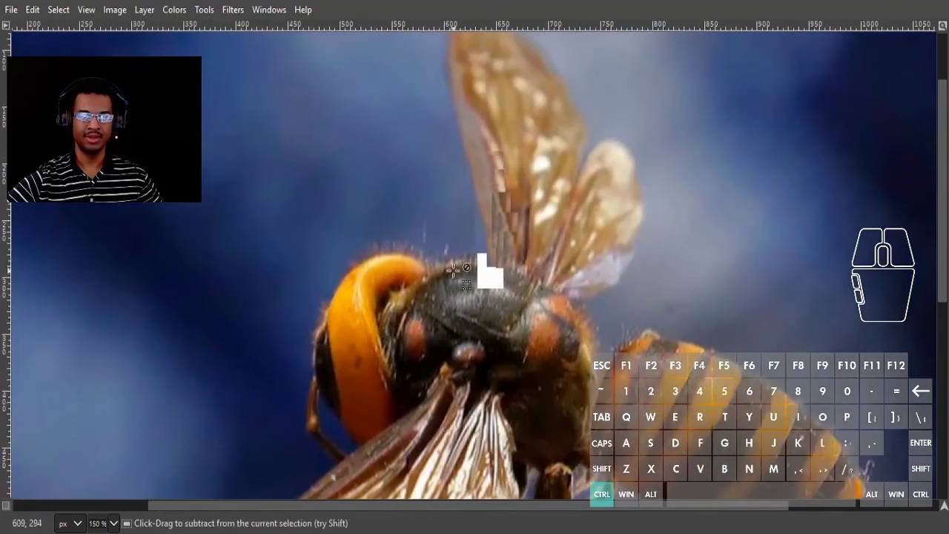
{"action": "scroll", "coordinate": [511, 170], "scroll_direction": "down", "scroll_amount": 3}
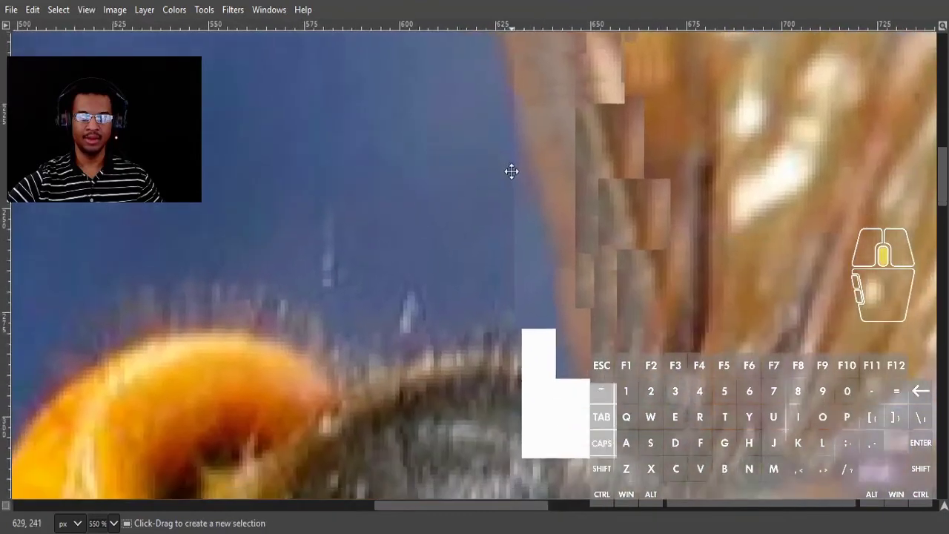
{"action": "scroll", "coordinate": [458, 141], "scroll_direction": "down", "scroll_amount": 4}
{"action": "scroll", "coordinate": [463, 198], "scroll_direction": "up", "scroll_amount": 3}
{"action": "scroll", "coordinate": [483, 208], "scroll_direction": "down", "scroll_amount": 5}
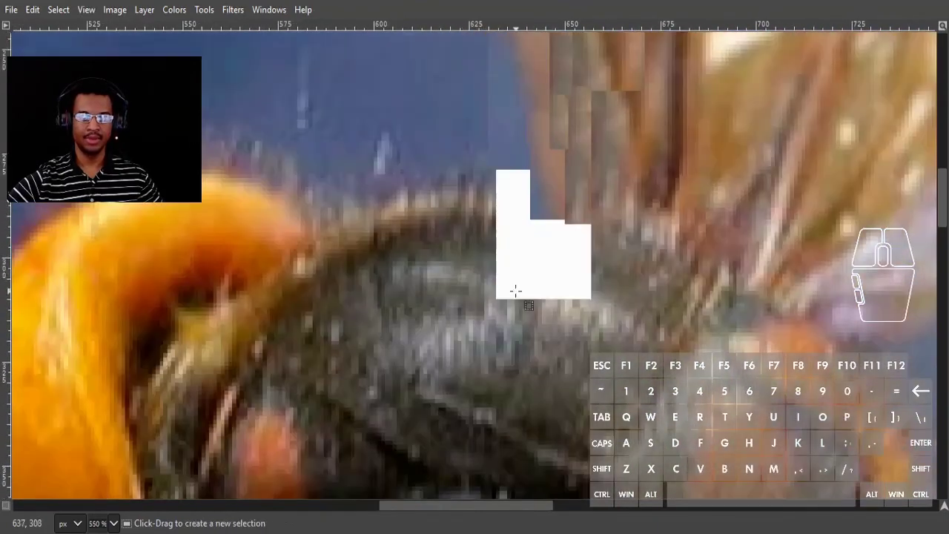
{"action": "scroll", "coordinate": [475, 219], "scroll_direction": "up", "scroll_amount": 2, "text": "ctrl"}
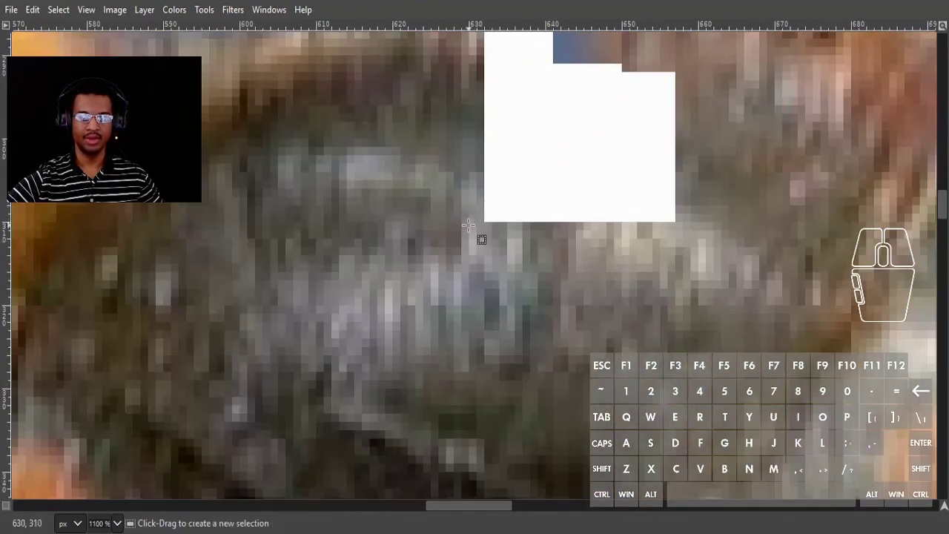
{"action": "left_click_drag", "start_coordinate": [467, 224], "coordinate": [692, 249]}
{"action": "left_click_drag", "start_coordinate": [468, 224], "coordinate": [639, 209]}
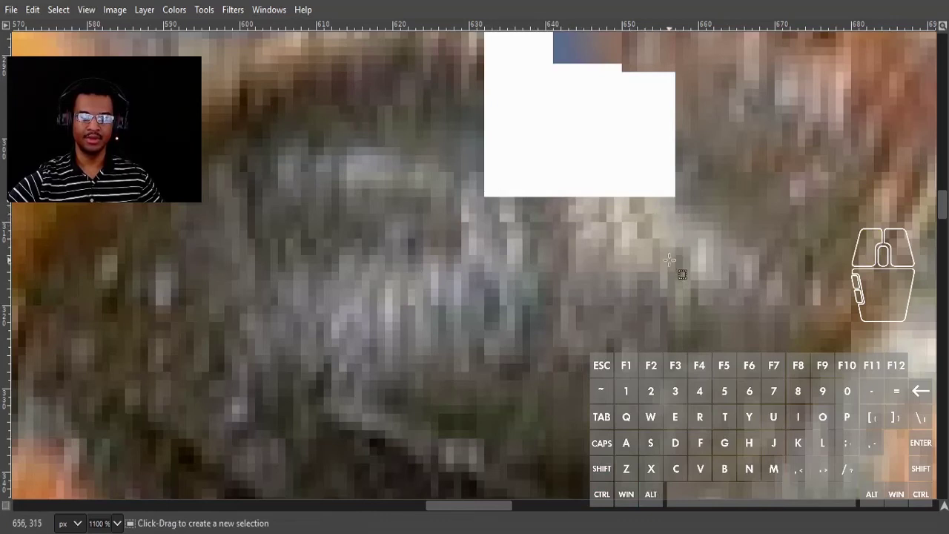
{"action": "left_click_drag", "start_coordinate": [668, 259], "coordinate": [511, 195]}
{"action": "left_click", "coordinate": [534, 255]}
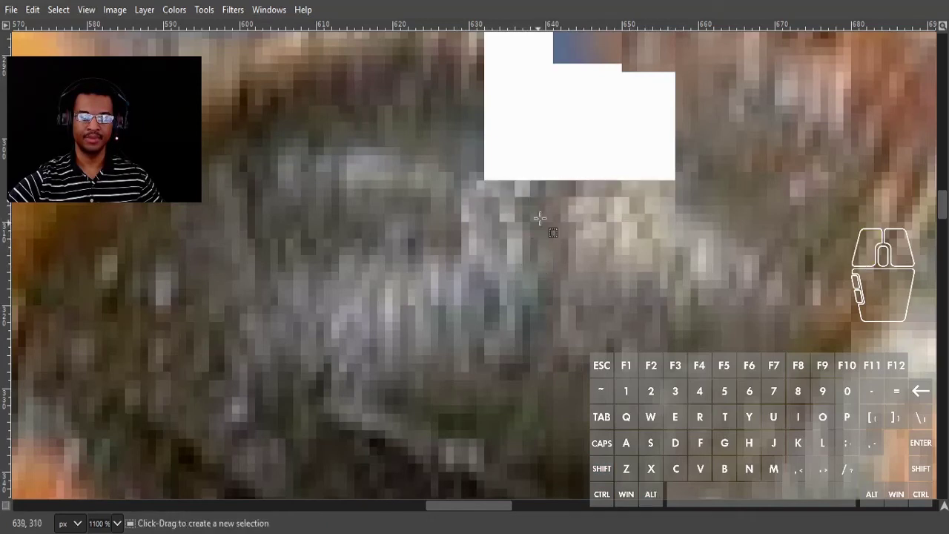
Cover the next two pixel rows of the thorax gap with a copy of a wide, thin strip from below.
{"action": "scroll", "coordinate": [549, 200], "scroll_direction": "up", "scroll_amount": 3}
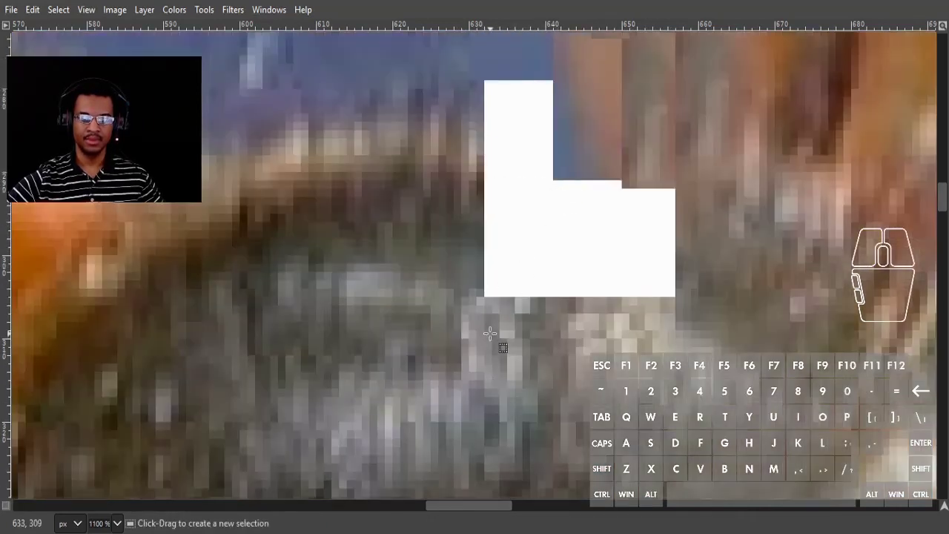
{"action": "left_click_drag", "start_coordinate": [490, 326], "coordinate": [585, 324]}
{"action": "left_click_drag", "start_coordinate": [648, 317], "coordinate": [661, 291]}
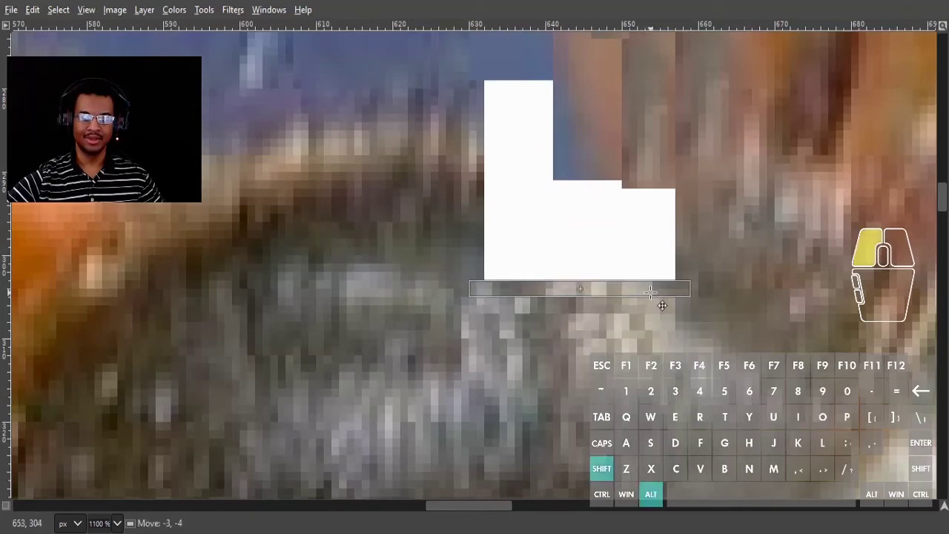
{"action": "left_click", "coordinate": [578, 247]}
Cover most of the remaining thorax gap with a copy of the dark, hairy body edge beside it.
{"action": "scroll", "coordinate": [472, 222], "scroll_direction": "up", "scroll_amount": 3}
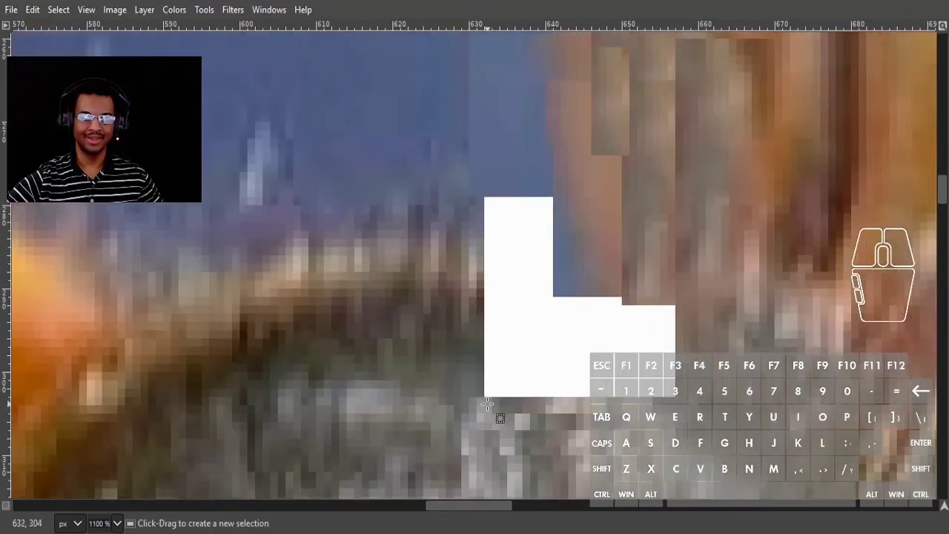
{"action": "scroll", "coordinate": [487, 404], "scroll_direction": "down", "scroll_amount": 1, "text": "ctrl"}
{"action": "left_click_drag", "start_coordinate": [489, 383], "coordinate": [351, 324]}
{"action": "left_click", "coordinate": [425, 415]}
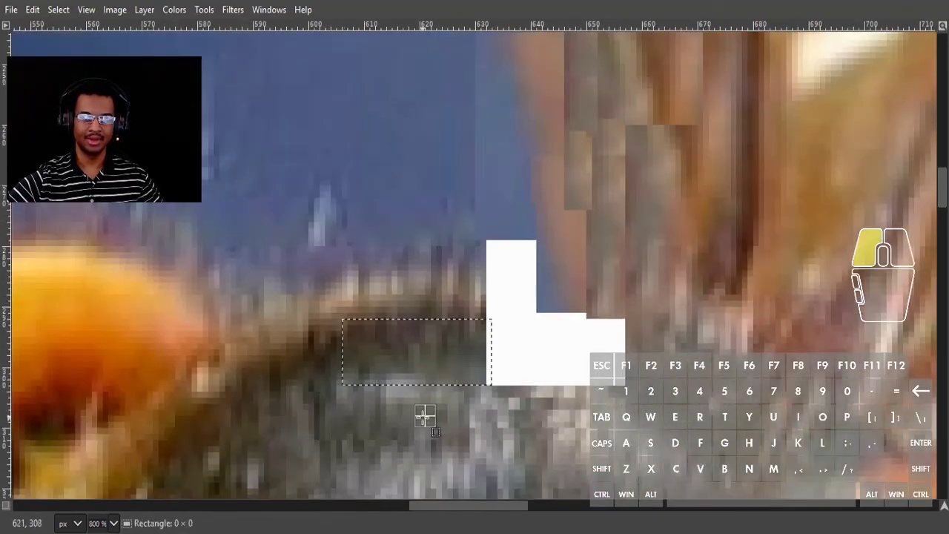
{"action": "left_click_drag", "start_coordinate": [483, 383], "coordinate": [349, 257]}
{"action": "left_click_drag", "start_coordinate": [392, 303], "coordinate": [492, 312], "text": "alt+shift"}
{"action": "left_click", "coordinate": [335, 330]}
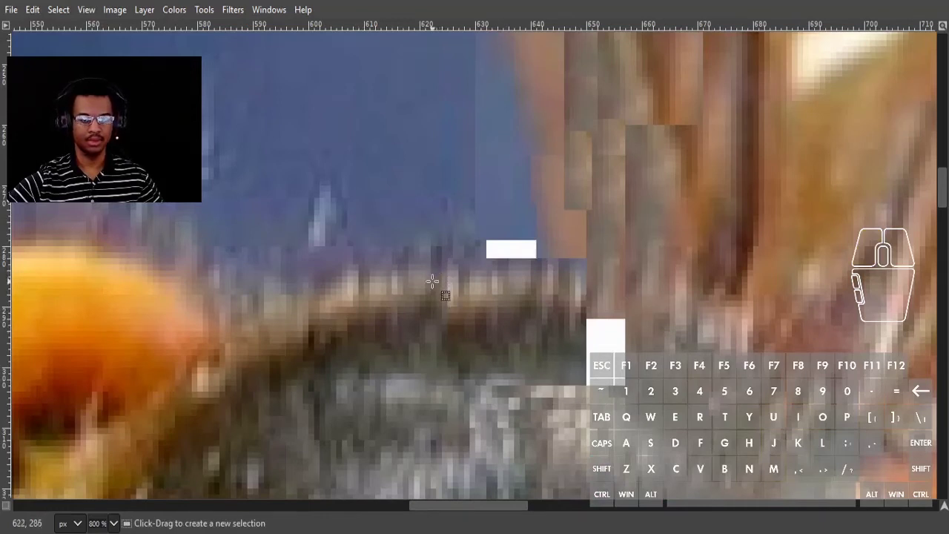
Place a copy of a narrow vertical strip of the body edge slightly higher to blend the step before the new patch.
{"action": "left_click_drag", "start_coordinate": [434, 271], "coordinate": [475, 384]}
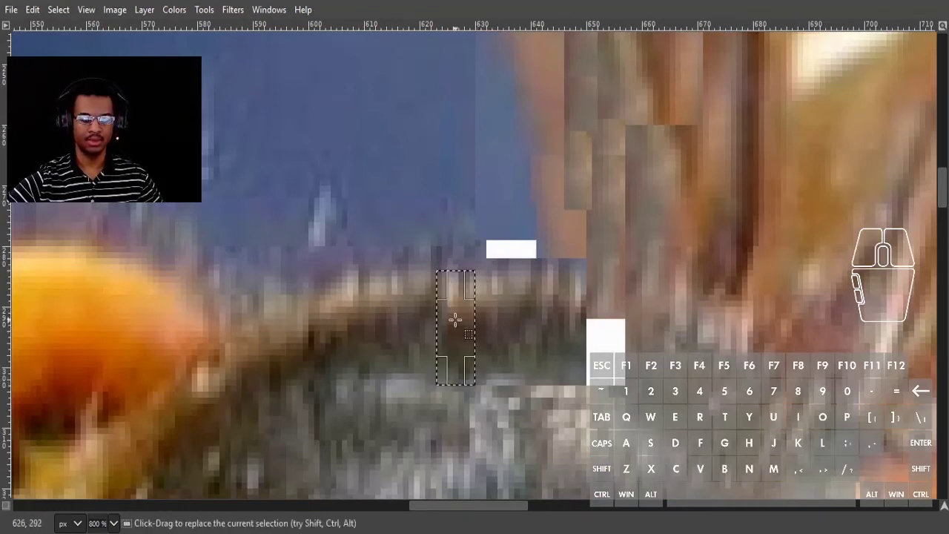
{"action": "left_click_drag", "start_coordinate": [451, 329], "coordinate": [447, 315]}
{"action": "left_click", "coordinate": [425, 205]}
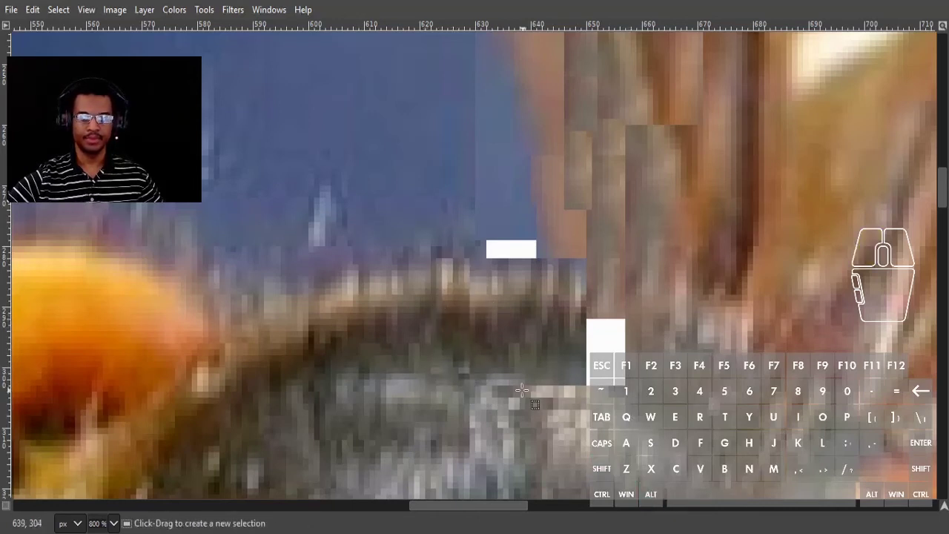
Cover the small white gap between the blue background and the thorax with a copy of the adjacent hairy body edge.
{"action": "left_click", "coordinate": [496, 377], "text": "alt+shift"}
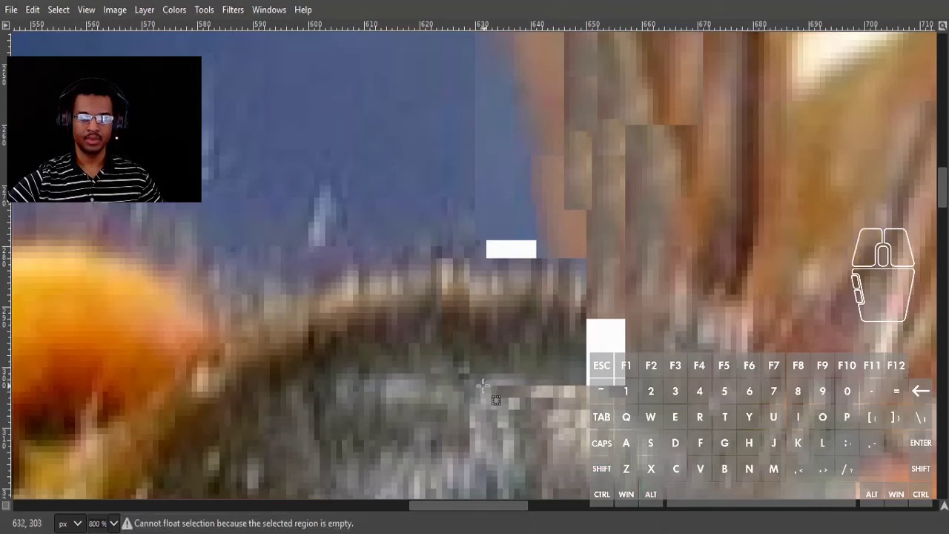
{"action": "left_click", "coordinate": [391, 381], "text": "ctrl"}
{"action": "left_click_drag", "start_coordinate": [381, 366], "coordinate": [452, 232]}
{"action": "left_click_drag", "start_coordinate": [420, 303], "coordinate": [507, 312]}
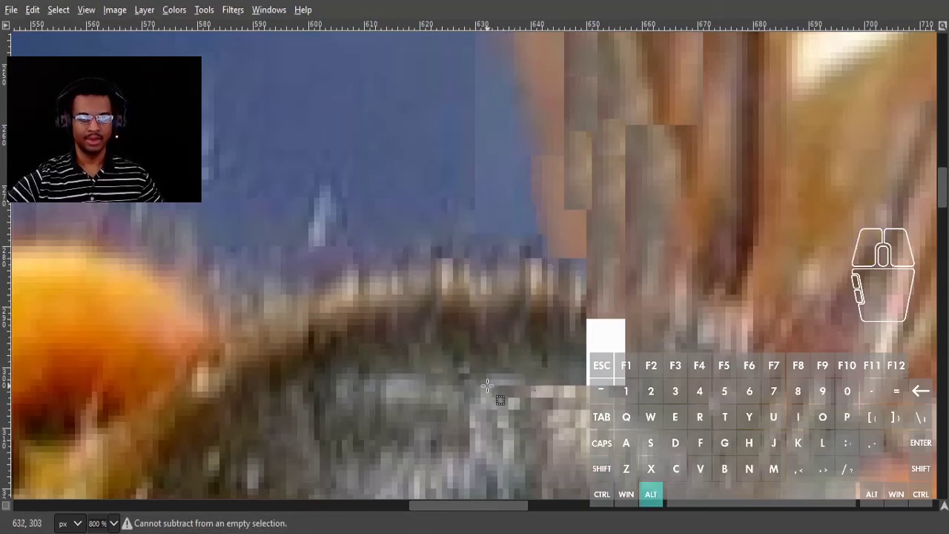
Try to blend the patched hairy thorax edge by placing copies of small, narrow strips of the body edge over it.
{"action": "left_click_drag", "start_coordinate": [487, 385], "coordinate": [440, 333]}
{"action": "left_click", "coordinate": [380, 373]}
{"action": "left_click_drag", "start_coordinate": [386, 373], "coordinate": [398, 313]}
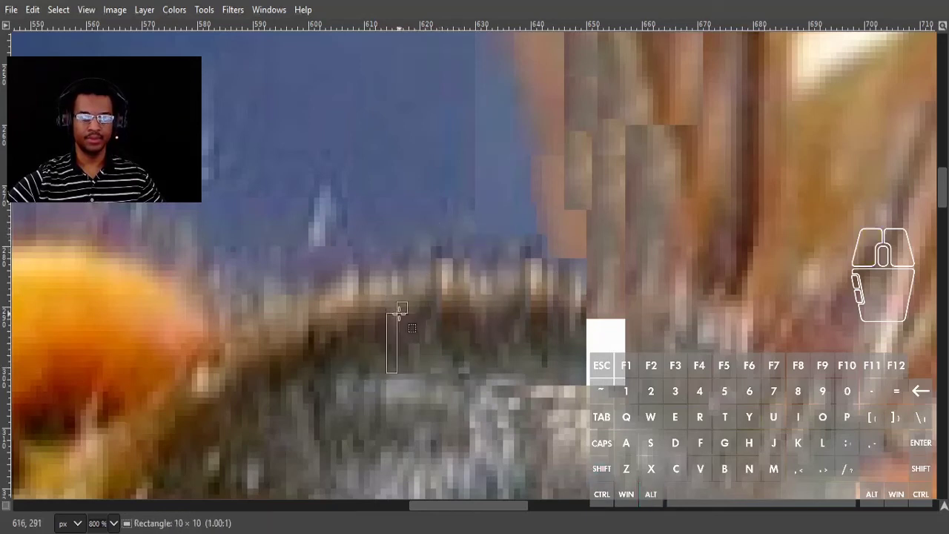
{"action": "left_click_drag", "start_coordinate": [519, 349], "coordinate": [564, 286]}
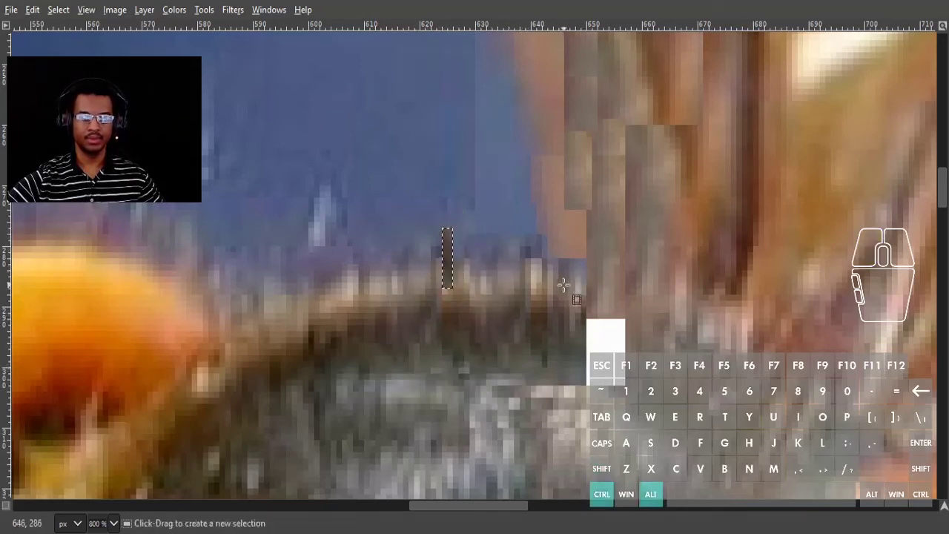
{"action": "left_click", "coordinate": [526, 317]}
{"action": "left_click", "coordinate": [514, 271], "text": "alt+shift"}
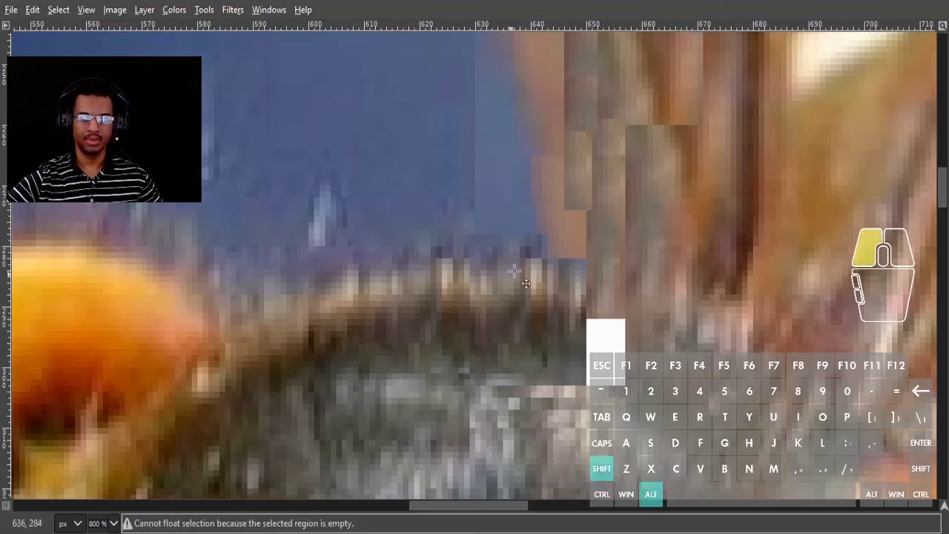
{"action": "left_click_drag", "start_coordinate": [459, 360], "coordinate": [539, 234]}
{"action": "mouse_move", "coordinate": [493, 311]}
{"action": "left_mouse_down"}
{"action": "mouse_move", "coordinate": [598, 334]}
{"action": "mouse_move", "coordinate": [576, 343]}
{"action": "mouse_move", "coordinate": [502, 317]}
{"action": "left_mouse_up"}
{"action": "key", "text": "Escape"}
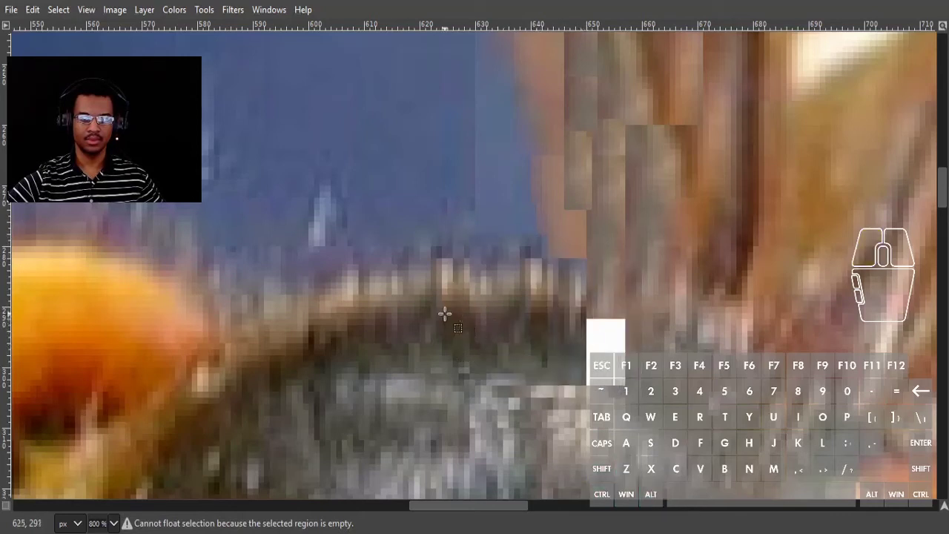
Soften the visible seam in the hairy thorax edge with a copy of the neighbouring body edge.
{"action": "left_click_drag", "start_coordinate": [453, 366], "coordinate": [497, 277]}
{"action": "left_click_drag", "start_coordinate": [470, 332], "coordinate": [359, 282]}
{"action": "left_click_drag", "start_coordinate": [523, 290], "coordinate": [280, 176]}
{"action": "left_click", "coordinate": [312, 186]}
{"action": "left_click_drag", "start_coordinate": [299, 81], "coordinate": [392, 212]}
{"action": "scroll", "coordinate": [392, 211], "scroll_direction": "down", "scroll_amount": 1}
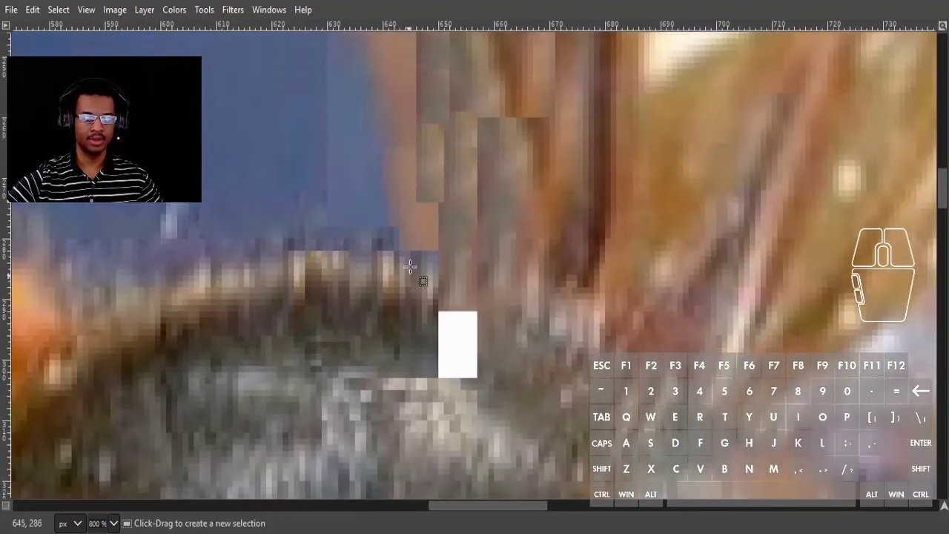
{"action": "left_click_drag", "start_coordinate": [323, 233], "coordinate": [384, 377]}
{"action": "left_click", "coordinate": [239, 354]}
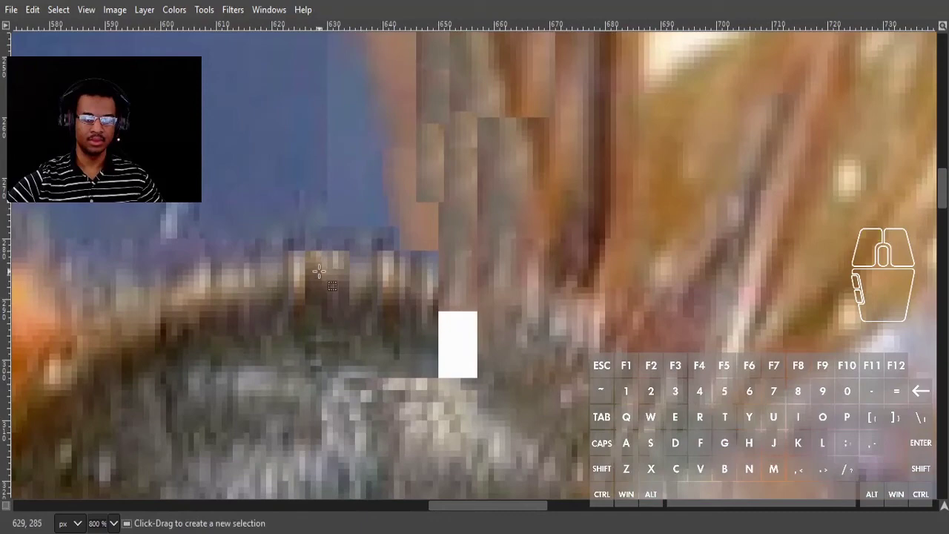
Cover the last white gap below the wing base with a copy of the dark thorax edge beside it.
{"action": "left_click_drag", "start_coordinate": [319, 271], "coordinate": [381, 389]}
{"action": "left_click_drag", "start_coordinate": [332, 334], "coordinate": [438, 352], "text": "alt+shift"}
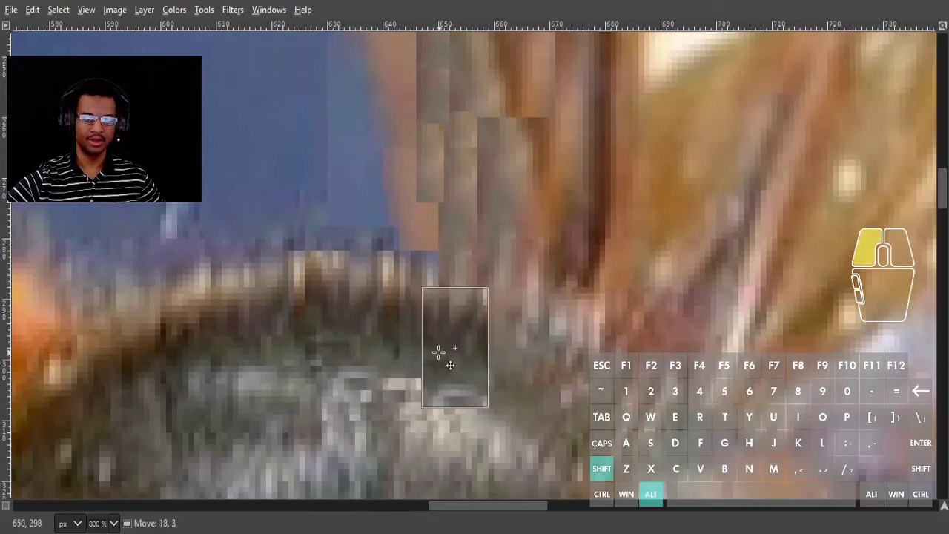
{"action": "left_click", "coordinate": [227, 201]}
Examine the patched wing and thorax both close up and in the whole photo.
{"action": "scroll", "coordinate": [430, 320], "scroll_direction": "down", "scroll_amount": 6, "text": "ctrl"}
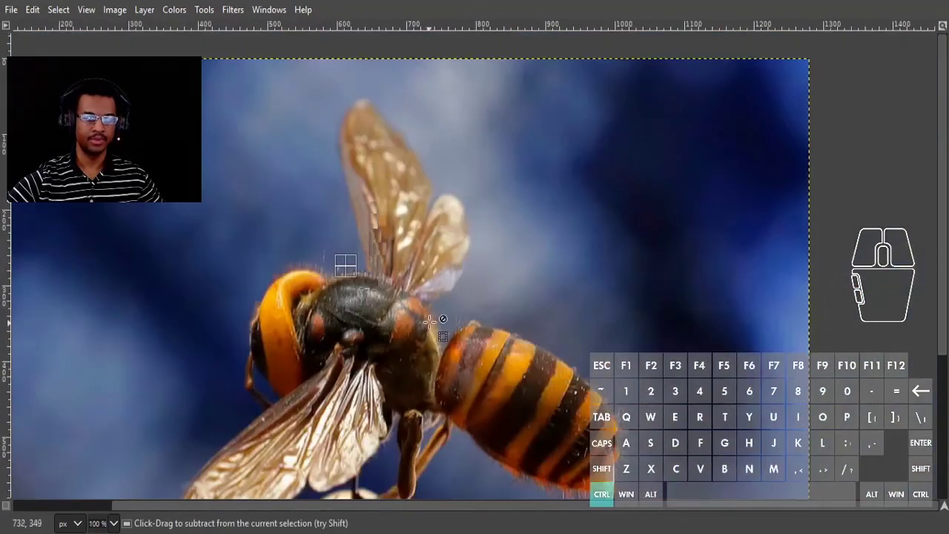
{"action": "scroll", "coordinate": [536, 220], "scroll_direction": "down", "scroll_amount": 1, "text": "ctrl"}
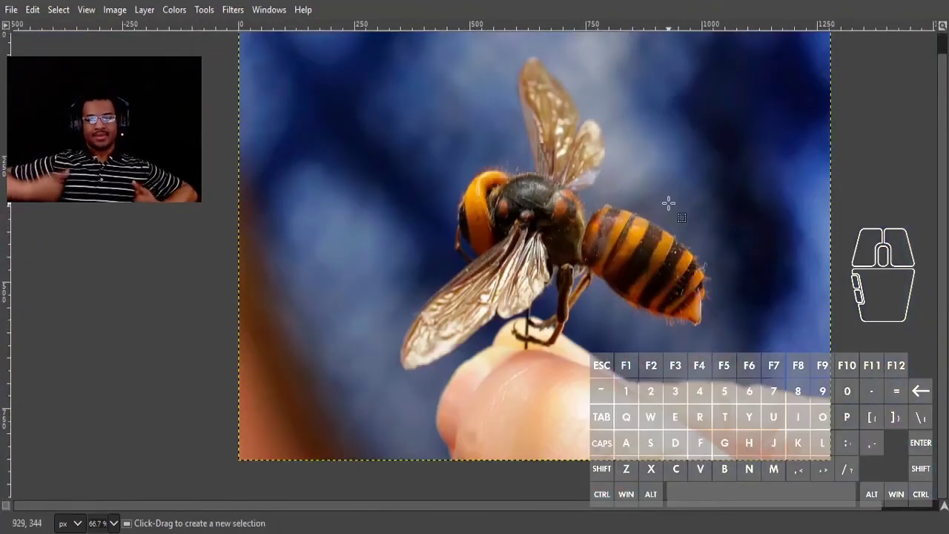
{"action": "left_click_drag", "start_coordinate": [604, 310], "coordinate": [555, 388]}
{"action": "scroll", "coordinate": [529, 269], "scroll_direction": "up", "scroll_amount": 2, "text": "ctrl"}
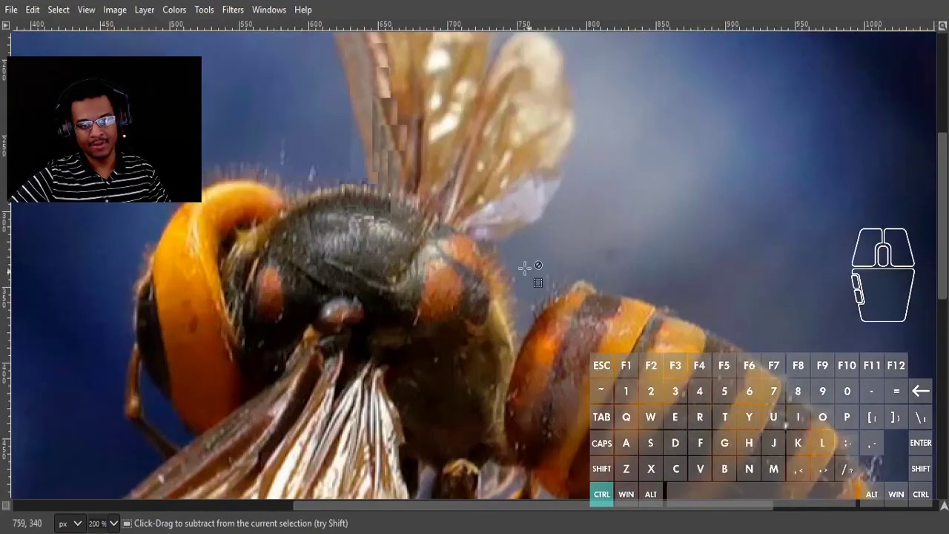
{"action": "scroll", "coordinate": [473, 261], "scroll_direction": "up", "scroll_amount": 1, "text": "ctrl"}
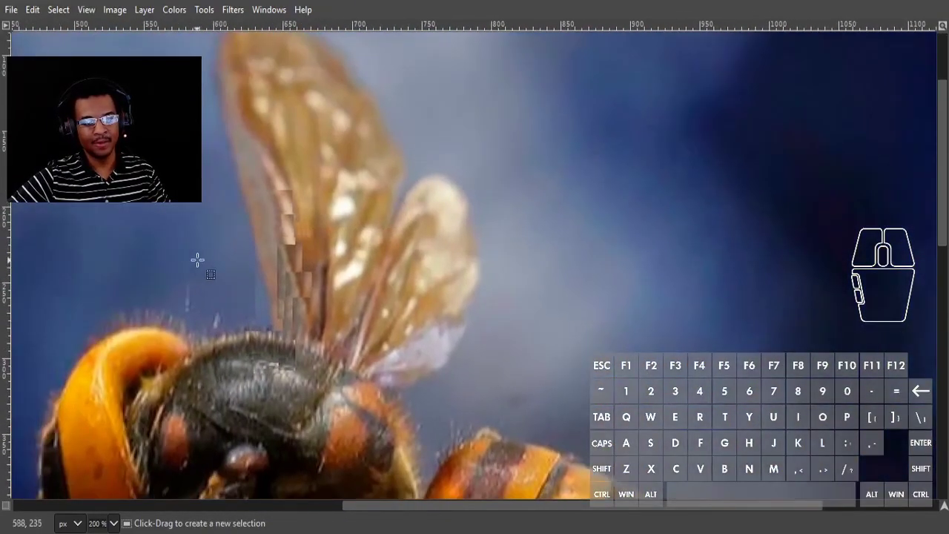
{"action": "left_click_drag", "start_coordinate": [197, 259], "coordinate": [504, 275]}
{"action": "key", "text": "space"}
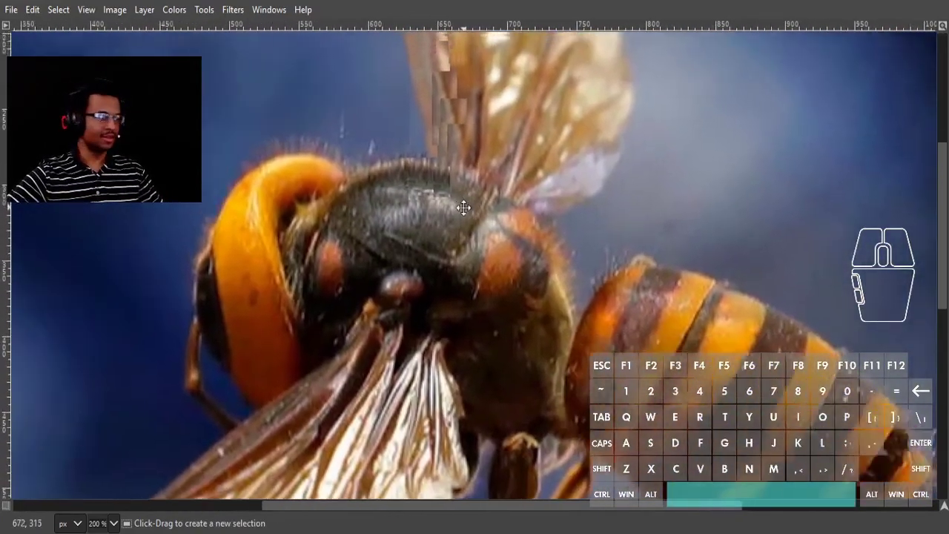
{"action": "scroll", "coordinate": [491, 204], "scroll_direction": "down", "scroll_amount": 4, "text": "ctrl"}
{"action": "scroll", "coordinate": [491, 204], "scroll_direction": "up", "scroll_amount": 1, "text": "ctrl"}
{"action": "key", "text": "space"}
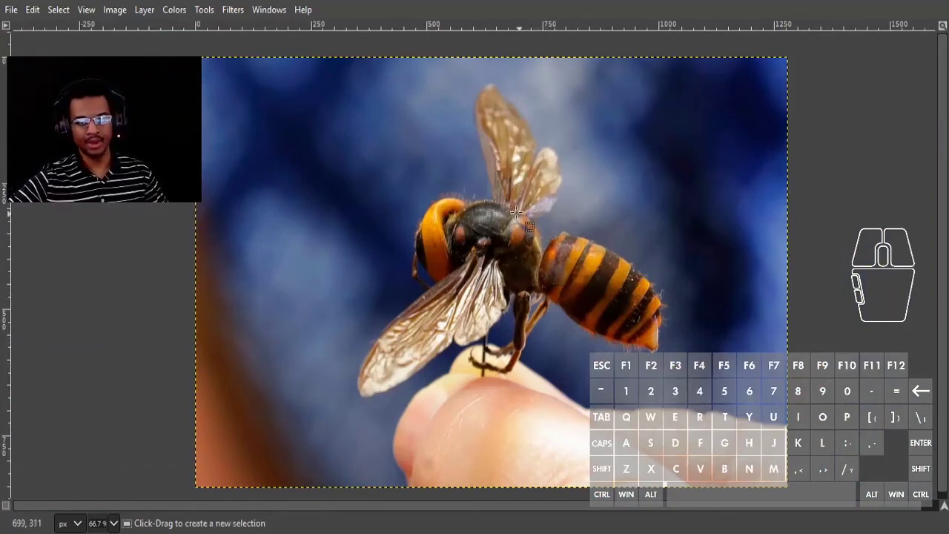
Cover part of the vertical background seam beside the upper wing with a copy of a tall strip of blue background.
{"action": "scroll", "coordinate": [516, 212], "scroll_direction": "up", "scroll_amount": 7, "text": "ctrl"}
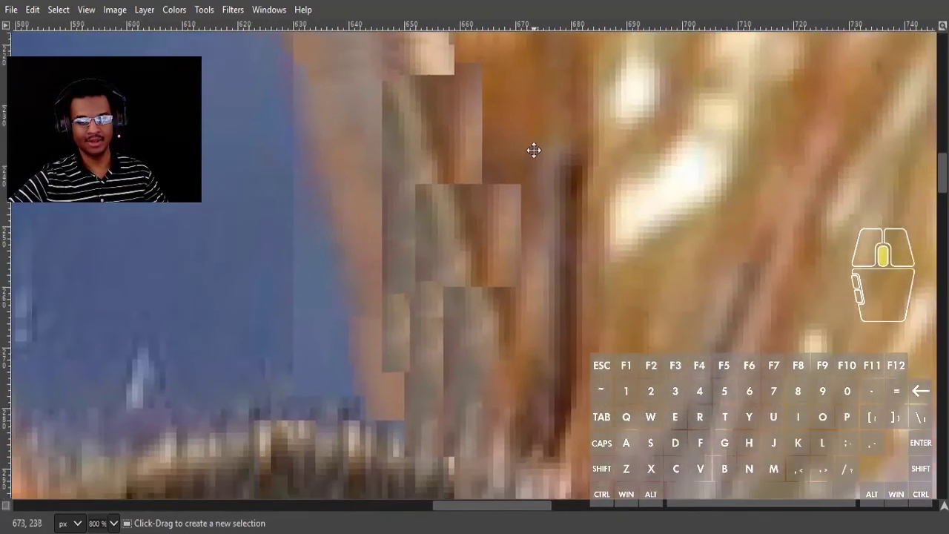
{"action": "scroll", "coordinate": [489, 201], "scroll_direction": "up", "scroll_amount": 1}
{"action": "scroll", "coordinate": [486, 198], "scroll_direction": "down", "scroll_amount": 2}
{"action": "left_click_drag", "start_coordinate": [342, 206], "coordinate": [628, 315]}
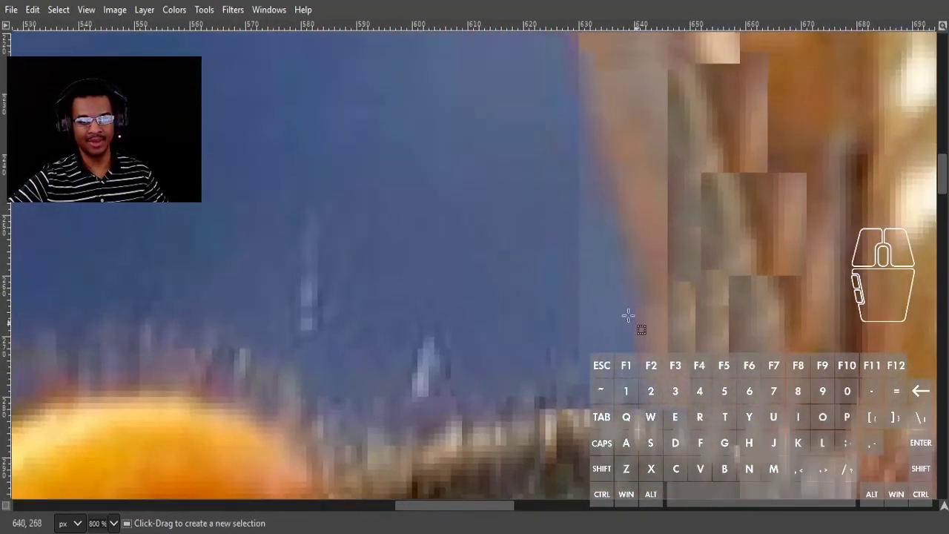
{"action": "left_click_drag", "start_coordinate": [630, 283], "coordinate": [582, 228]}
{"action": "scroll", "coordinate": [524, 226], "scroll_direction": "up", "scroll_amount": 1, "text": "ctrl"}
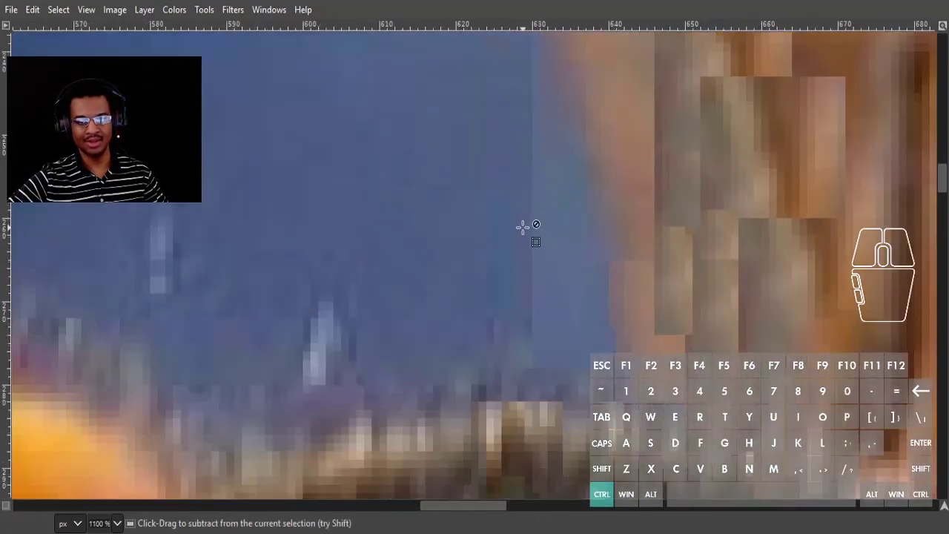
{"action": "left_click_drag", "start_coordinate": [458, 121], "coordinate": [521, 289]}
{"action": "left_click_drag", "start_coordinate": [494, 221], "coordinate": [539, 251]}
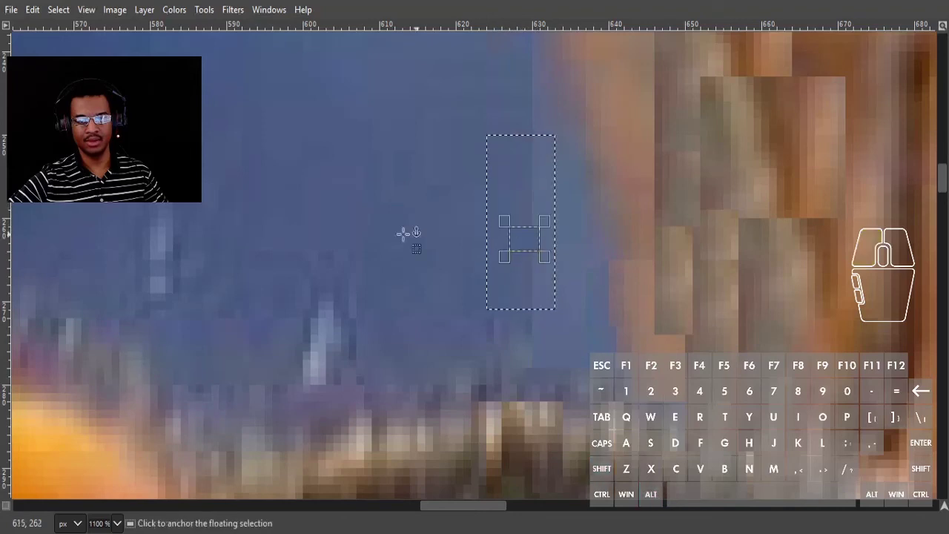
{"action": "key", "text": "ctrl+x"}
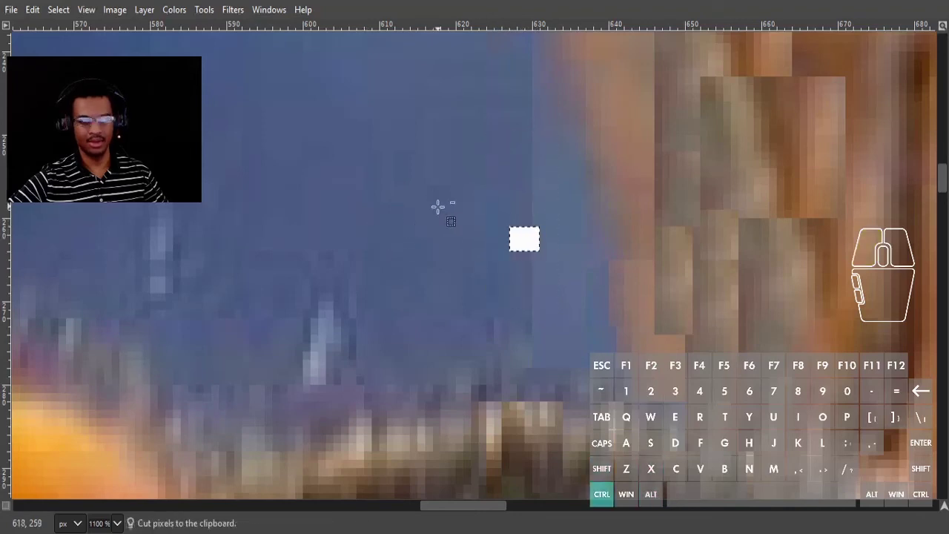
{"action": "key", "text": "ctrl+z"}
{"action": "key", "text": "ctrl+z"}
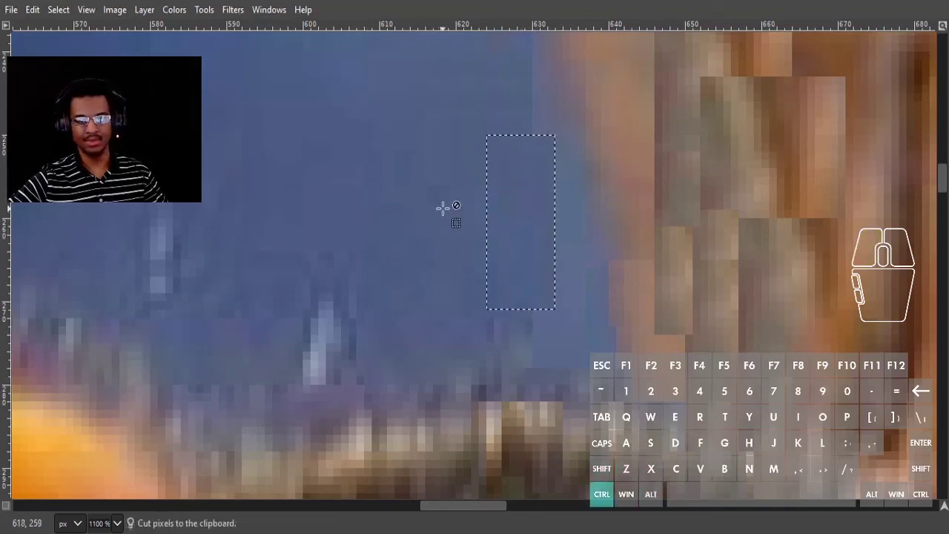
{"action": "key", "text": "ctrl+z"}
Hide the rest of the background seam down to the thorax hairs with several overlapping copies of the adjacent blue background.
{"action": "left_click_drag", "start_coordinate": [462, 176], "coordinate": [515, 292]}
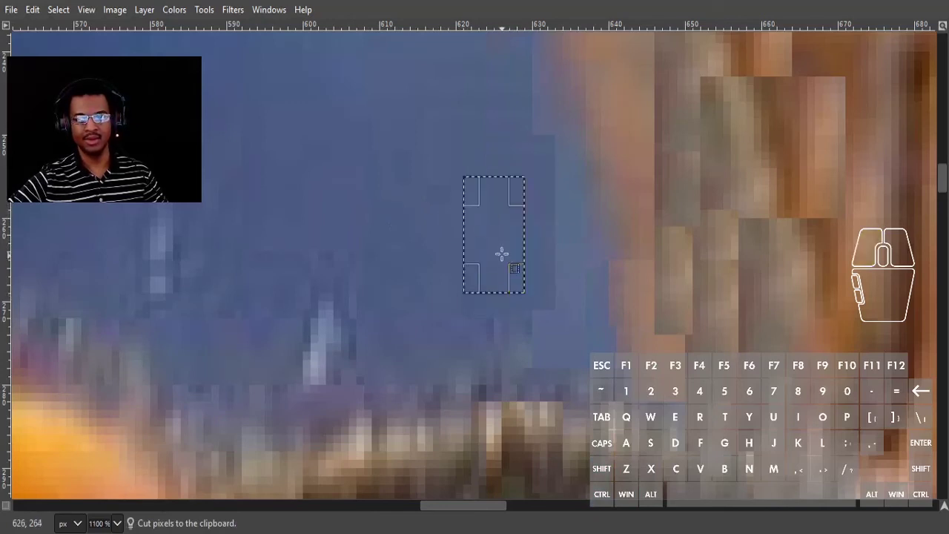
{"action": "left_click_drag", "start_coordinate": [502, 254], "coordinate": [544, 233], "text": "alt+shift"}
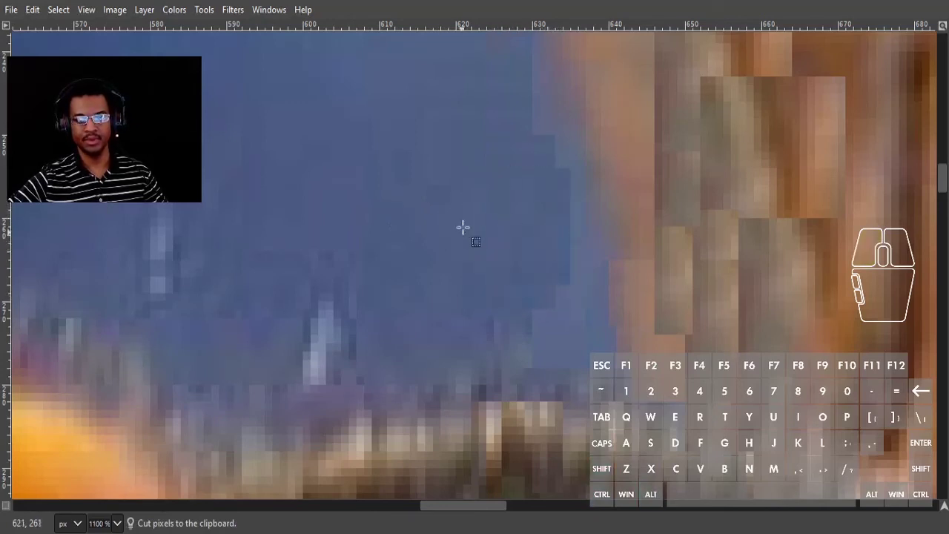
{"action": "left_click_drag", "start_coordinate": [470, 192], "coordinate": [548, 267]}
{"action": "left_click_drag", "start_coordinate": [504, 235], "coordinate": [533, 275], "text": "alt+shift"}
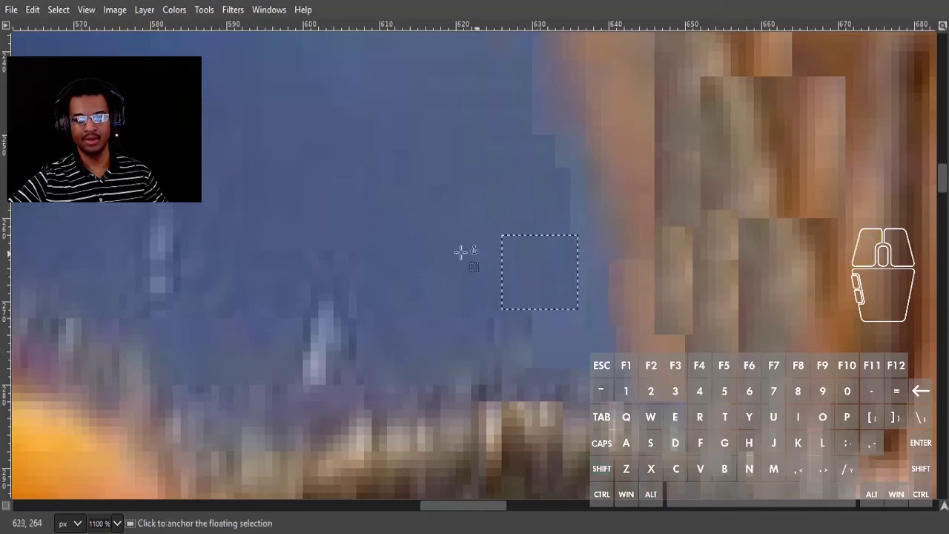
{"action": "left_click", "coordinate": [462, 252]}
{"action": "left_click_drag", "start_coordinate": [455, 269], "coordinate": [555, 331]}
{"action": "left_click", "coordinate": [471, 216]}
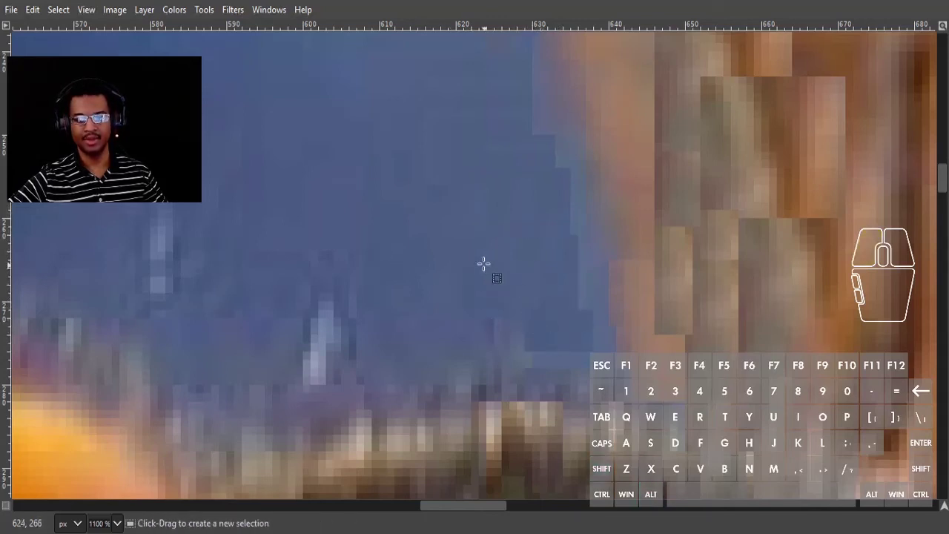
{"action": "left_click_drag", "start_coordinate": [486, 269], "coordinate": [557, 352]}
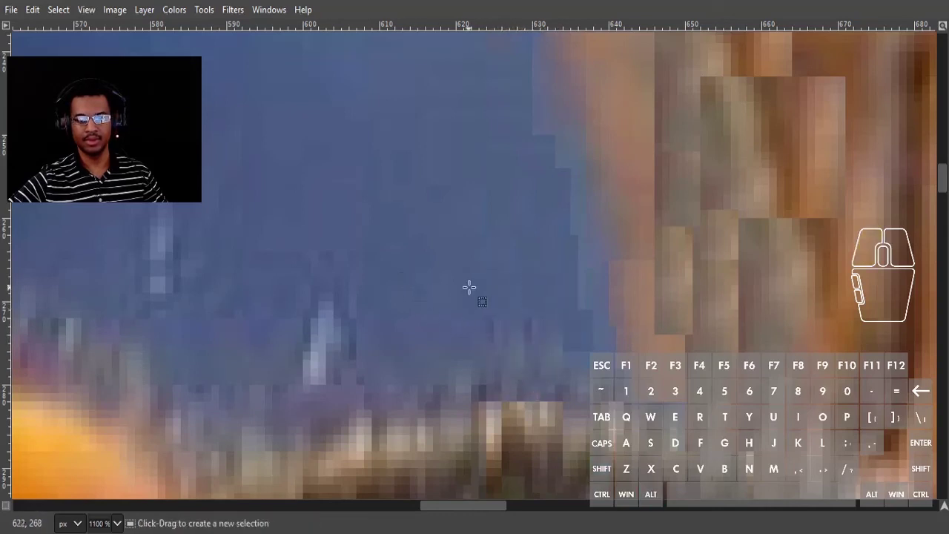
Place a copy of a narrow blue background strip against the wing's outer edge farther up.
{"action": "left_click_drag", "start_coordinate": [479, 242], "coordinate": [391, 456]}
{"action": "left_click_drag", "start_coordinate": [363, 288], "coordinate": [408, 429]}
{"action": "left_click_drag", "start_coordinate": [406, 355], "coordinate": [460, 352]}
{"action": "left_click", "coordinate": [381, 289]}
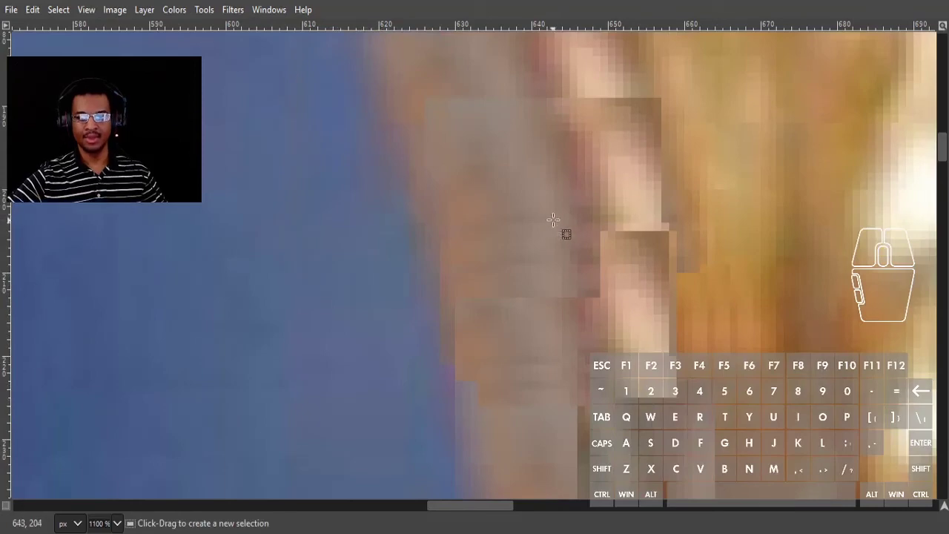
Show the whole retouched photo and bring back the hidden docks.
{"action": "scroll", "coordinate": [553, 220], "scroll_direction": "down", "scroll_amount": 6}
{"action": "scroll", "coordinate": [613, 258], "scroll_direction": "down", "scroll_amount": 3}
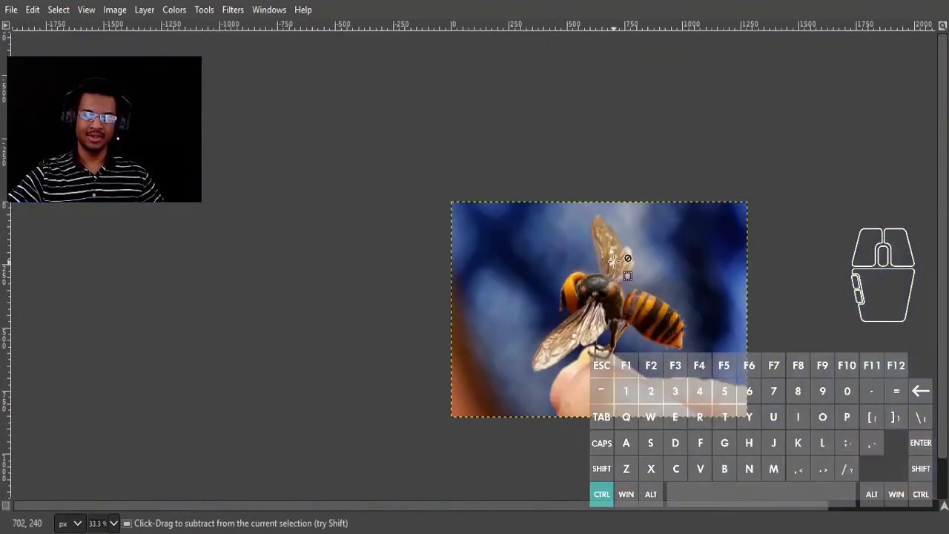
{"action": "scroll", "coordinate": [614, 258], "scroll_direction": "up", "scroll_amount": 1}
{"action": "scroll", "coordinate": [573, 234], "scroll_direction": "up", "scroll_amount": 1}
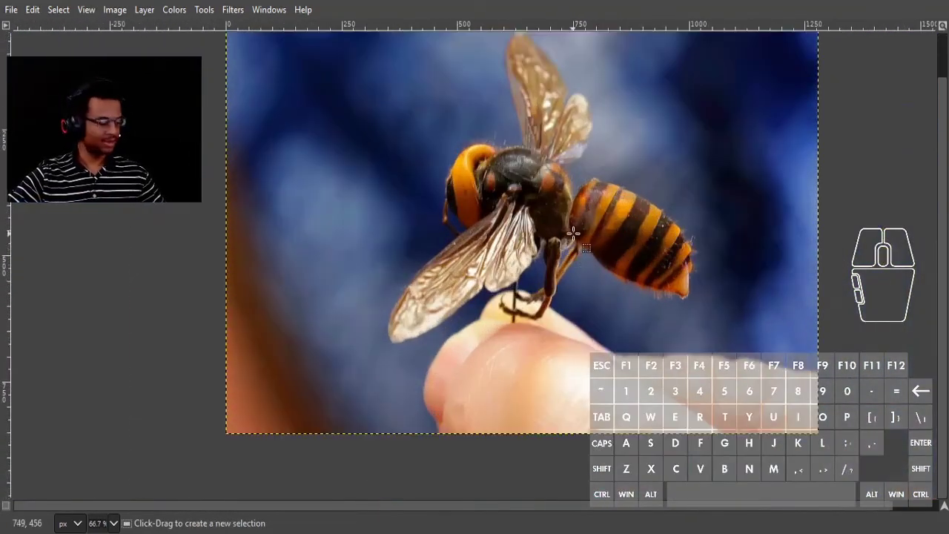
{"action": "key", "text": "Tab"}
{"action": "scroll", "coordinate": [593, 240], "scroll_direction": "down", "scroll_amount": 1}
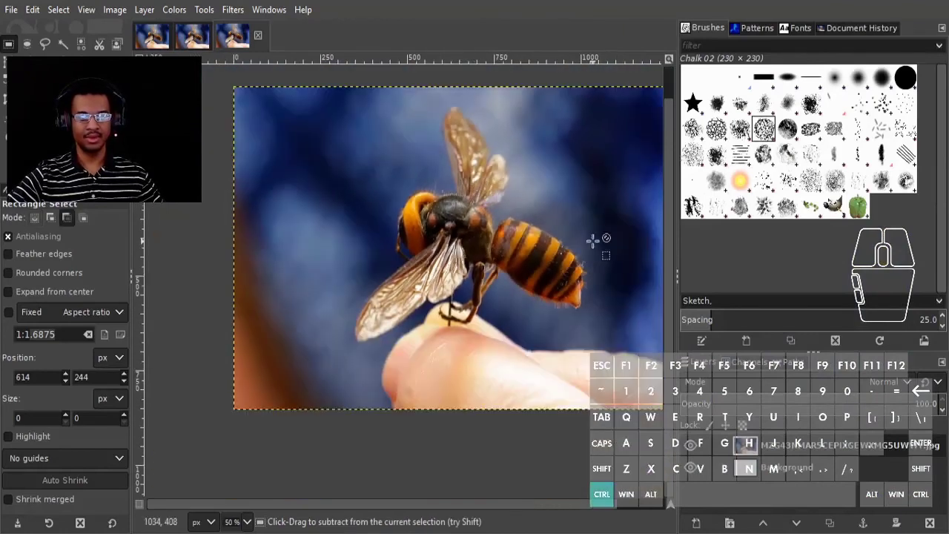
{"action": "scroll", "coordinate": [592, 240], "scroll_direction": "down", "scroll_amount": 5}
{"action": "scroll", "coordinate": [571, 222], "scroll_direction": "up", "scroll_amount": 5}
{"action": "left_click_drag", "start_coordinate": [568, 215], "coordinate": [533, 254]}
Switch to the original photo with the pin and clear its leftover rectangular selection.
{"action": "left_click", "coordinate": [193, 36]}
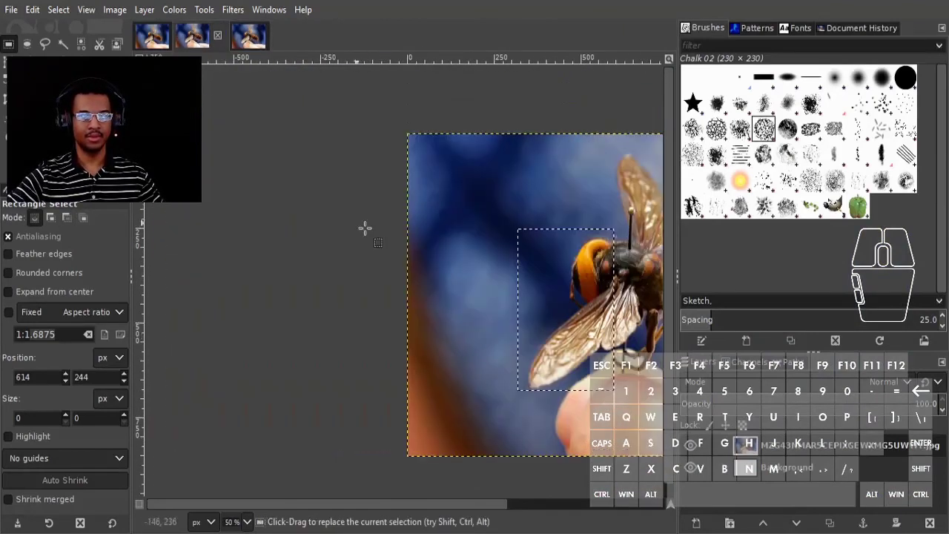
{"action": "left_click_drag", "start_coordinate": [460, 256], "coordinate": [247, 243]}
{"action": "left_click", "coordinate": [423, 76]}
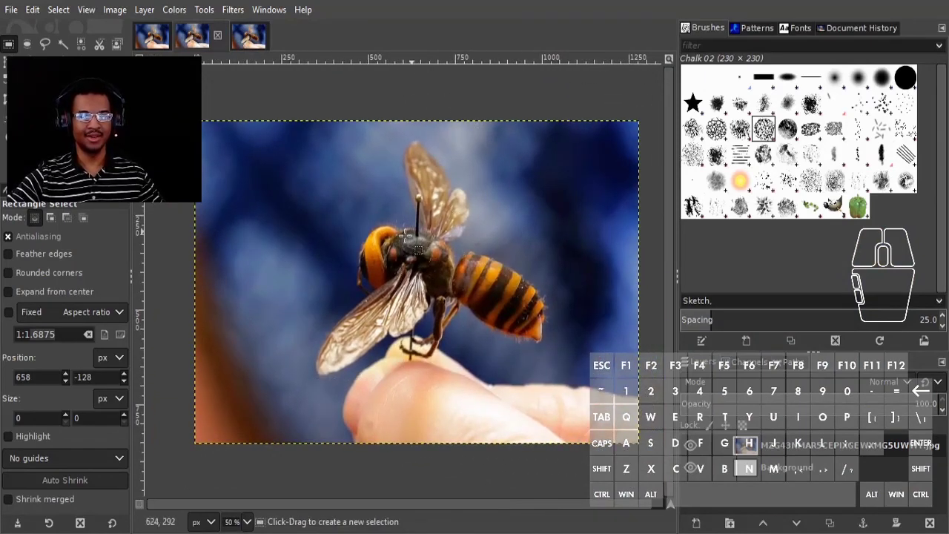
Compare the retouched photo with the original by switching back and forth between the two images.
{"action": "left_click", "coordinate": [243, 37]}
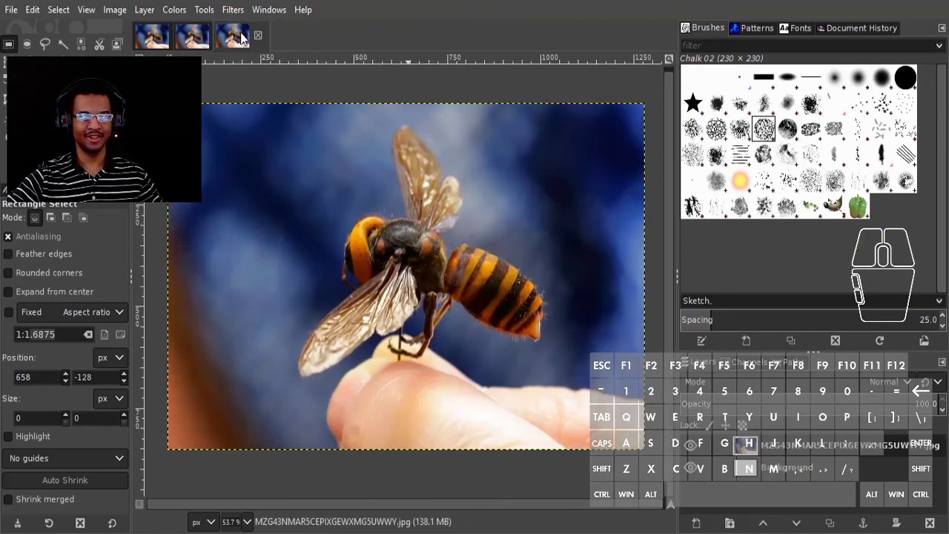
{"action": "left_click", "coordinate": [203, 42]}
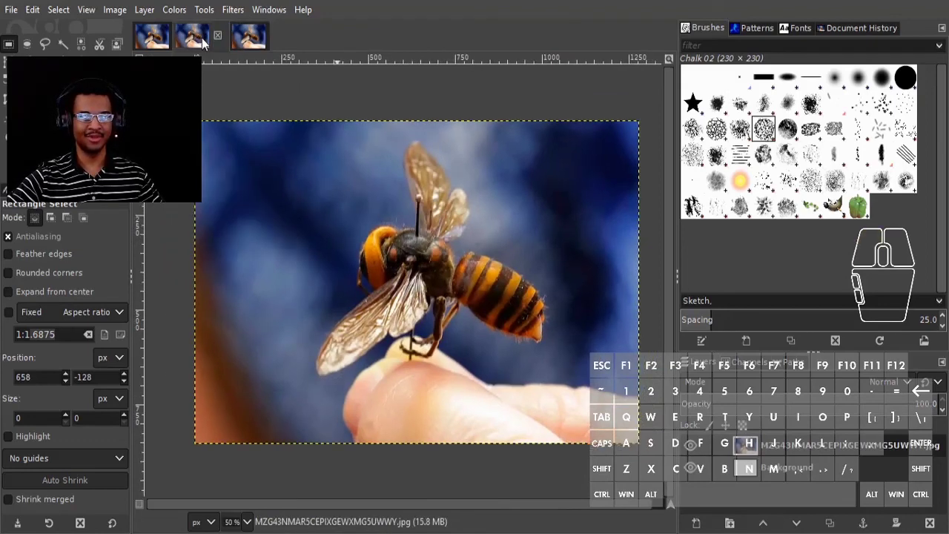
{"action": "left_click", "coordinate": [249, 41]}
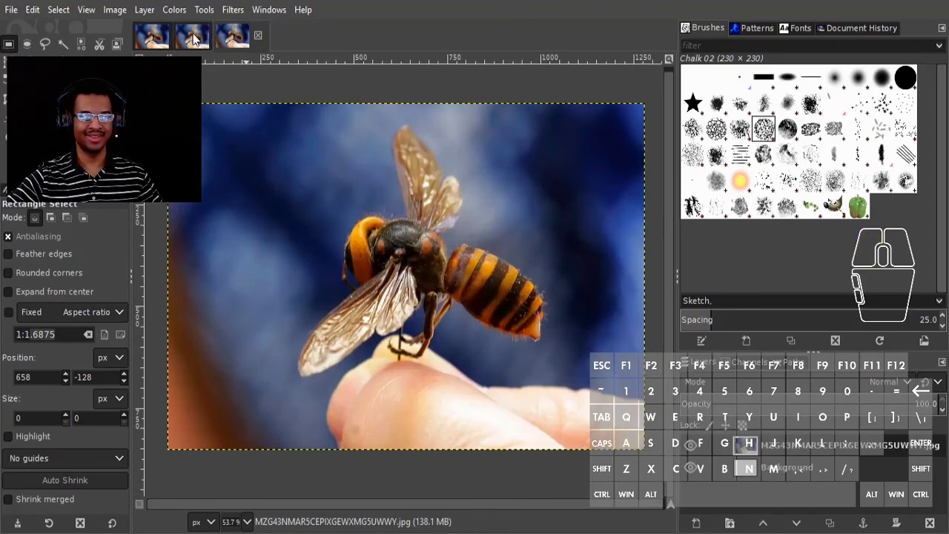
Cover the blocky seam on the wing's grey outer band with a copy of a 9 × 28 px strip from higher up.
{"action": "scroll", "coordinate": [429, 280], "scroll_direction": "up", "scroll_amount": 7}
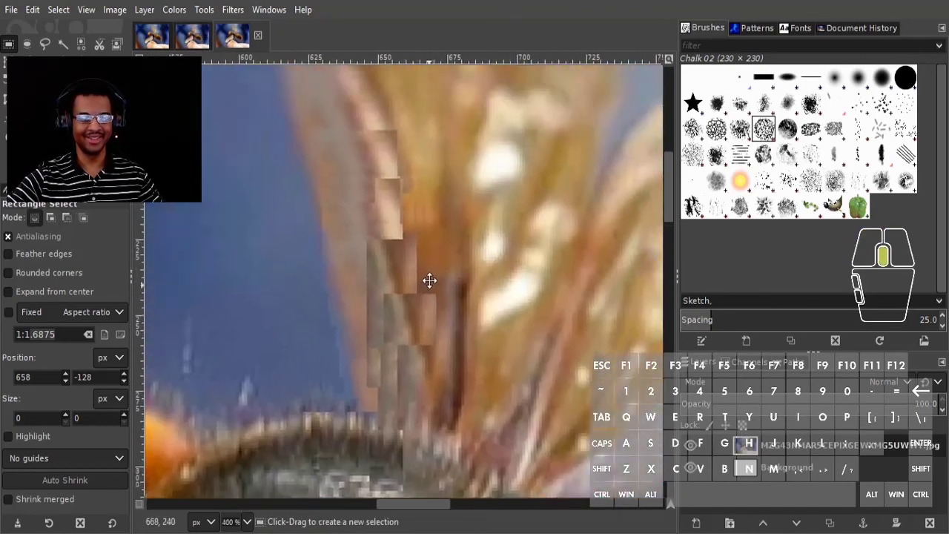
{"action": "scroll", "coordinate": [429, 280], "scroll_direction": "down", "scroll_amount": 4}
{"action": "left_click_drag", "start_coordinate": [360, 155], "coordinate": [395, 278]}
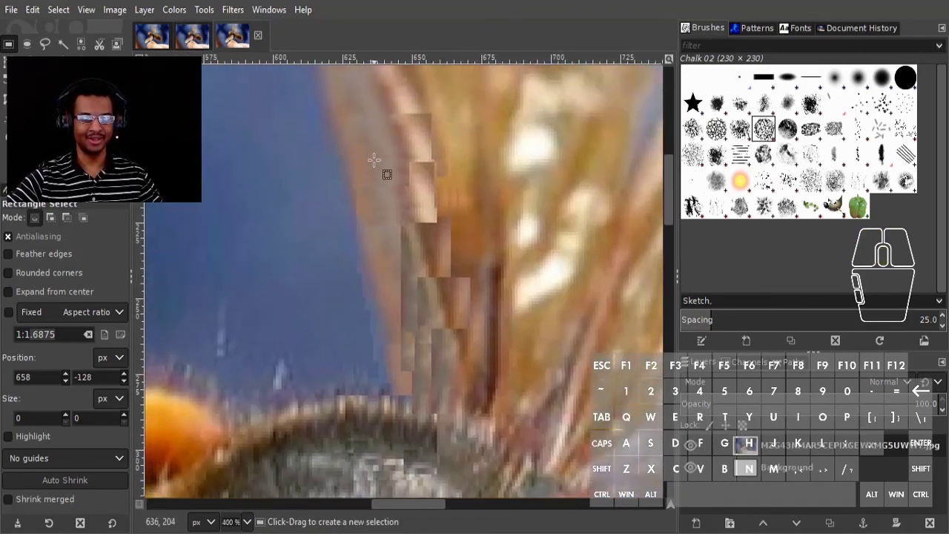
{"action": "left_click_drag", "start_coordinate": [374, 154], "coordinate": [398, 238]}
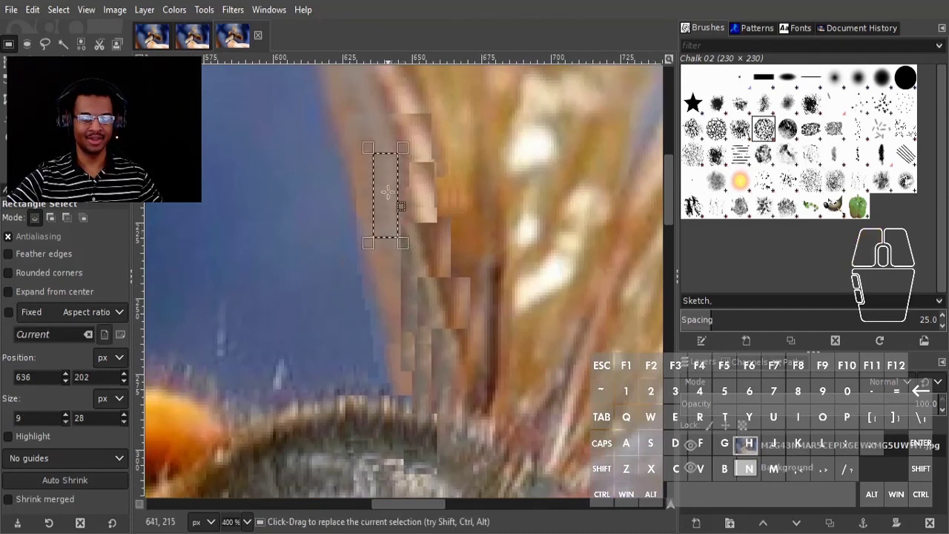
{"action": "left_click_drag", "start_coordinate": [387, 192], "coordinate": [406, 297]}
{"action": "left_click", "coordinate": [353, 185]}
Place a copy of a 9 × 30 px strip of the grey band at the wing's base, just above the thorax.
{"action": "left_click_drag", "start_coordinate": [364, 123], "coordinate": [391, 214]}
{"action": "left_click_drag", "start_coordinate": [372, 159], "coordinate": [405, 340]}
{"action": "left_click", "coordinate": [379, 204]}
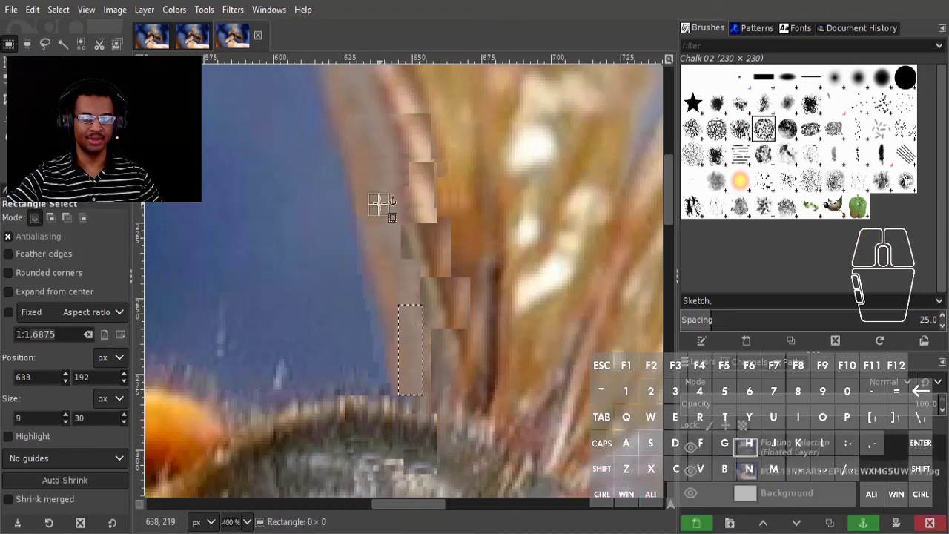
Extend the smooth grey band along the lower wing with further strips copied from its upper part.
{"action": "left_click_drag", "start_coordinate": [362, 138], "coordinate": [392, 276]}
{"action": "left_click", "coordinate": [373, 160]}
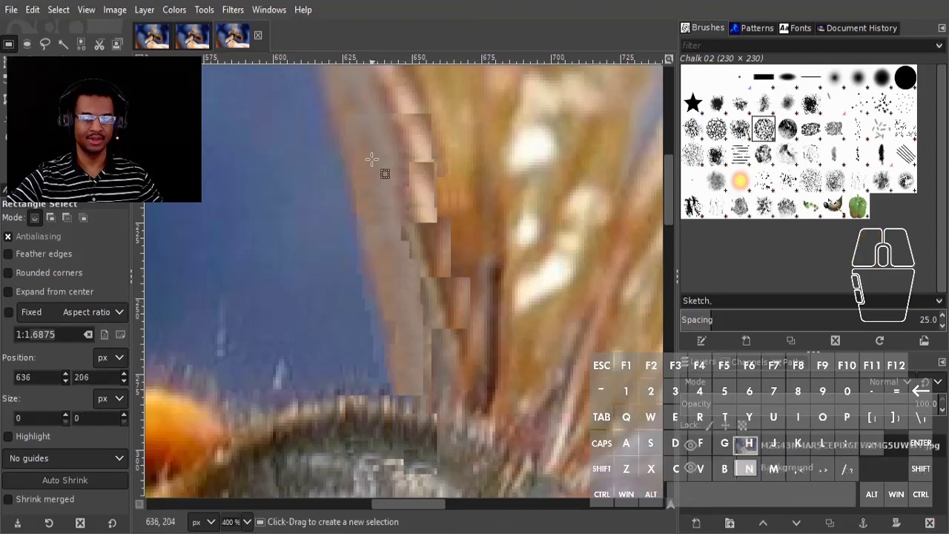
{"action": "left_click_drag", "start_coordinate": [365, 124], "coordinate": [385, 212]}
{"action": "left_click_drag", "start_coordinate": [373, 166], "coordinate": [419, 333]}
{"action": "left_click", "coordinate": [402, 263]}
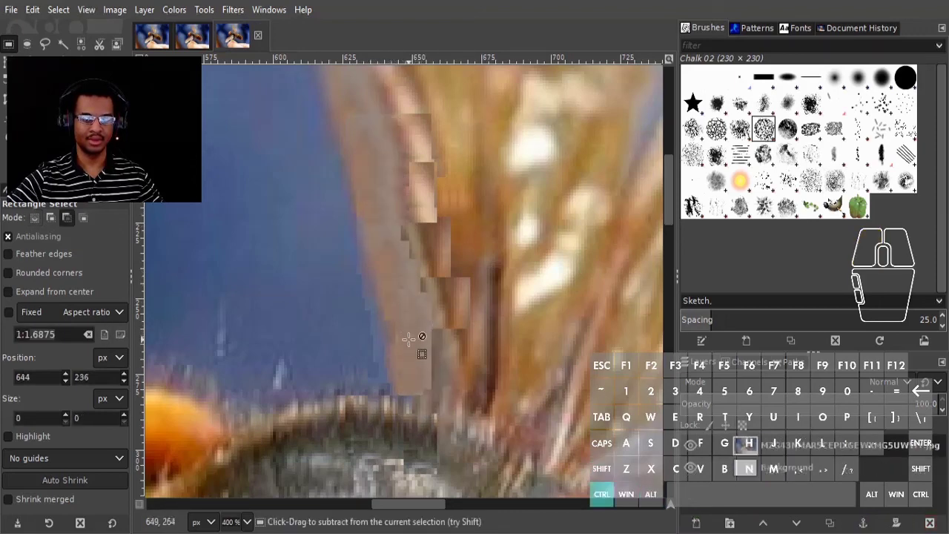
Blend the grey band into the wing base above the thorax with small copied patches, starting with one of 6 × 17 px.
{"action": "scroll", "coordinate": [415, 341], "scroll_direction": "up", "scroll_amount": 2}
{"action": "left_click_drag", "start_coordinate": [400, 175], "coordinate": [434, 275]}
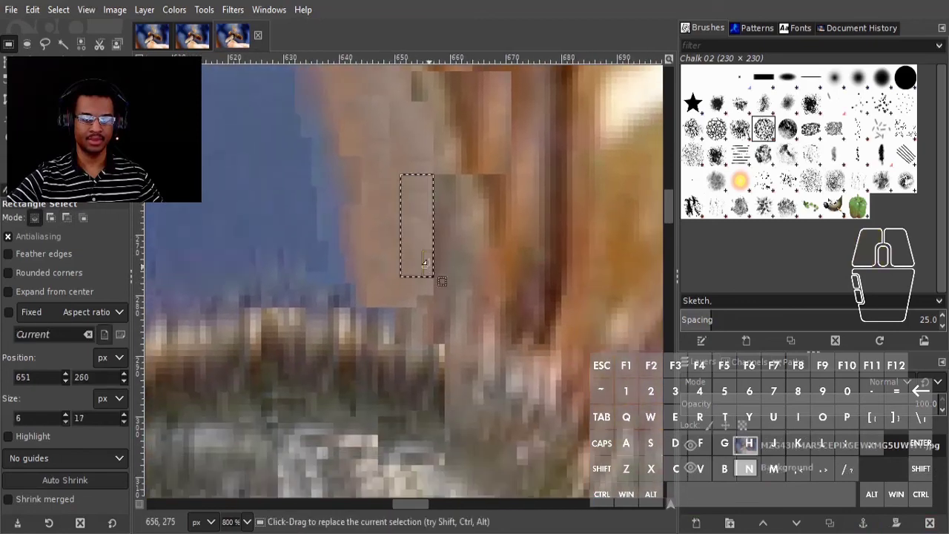
{"action": "left_click_drag", "start_coordinate": [408, 206], "coordinate": [432, 243]}
{"action": "left_click", "coordinate": [404, 203]}
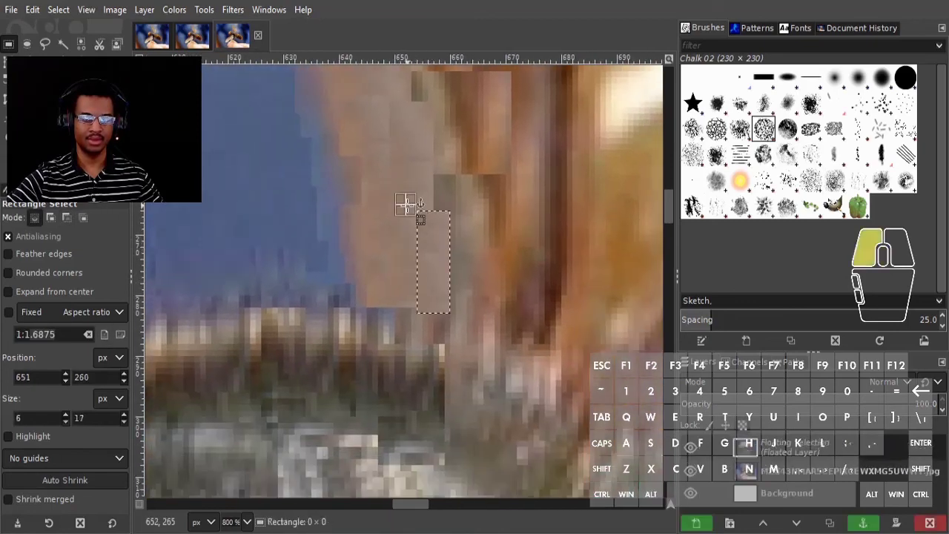
{"action": "left_click_drag", "start_coordinate": [400, 169], "coordinate": [430, 240]}
{"action": "left_click_drag", "start_coordinate": [424, 205], "coordinate": [432, 246]}
{"action": "left_click", "coordinate": [376, 227]}
Cover the dark notch on the grey band's inner edge with a copy of the adjacent 4 × 9 px patch.
{"action": "left_click_drag", "start_coordinate": [386, 89], "coordinate": [457, 367]}
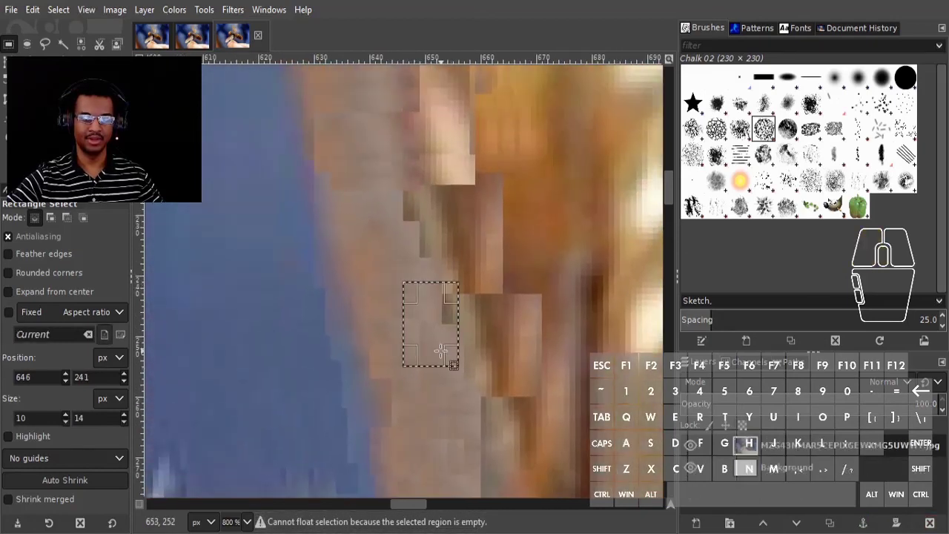
{"action": "left_click", "coordinate": [417, 368]}
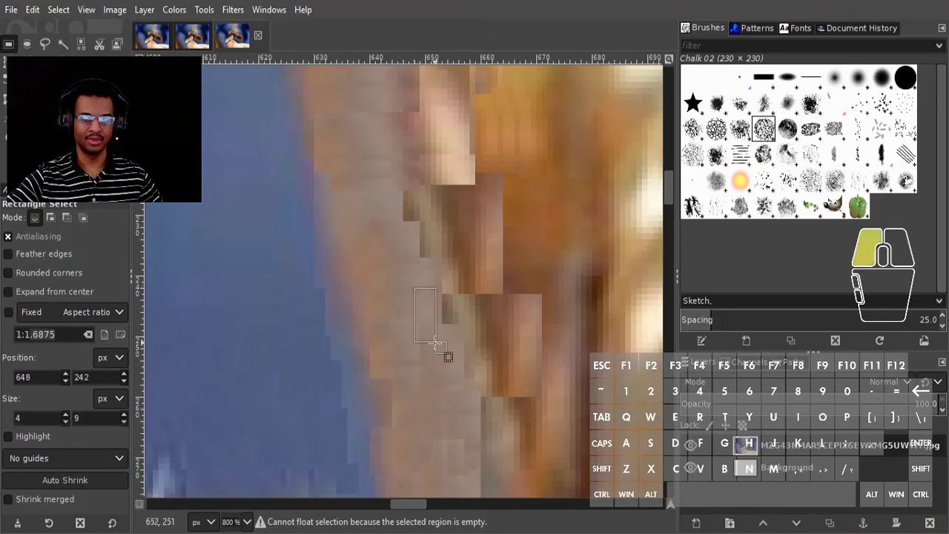
{"action": "mouse_move", "coordinate": [436, 343]}
{"action": "left_mouse_down"}
{"action": "mouse_move", "coordinate": [432, 330]}
{"action": "mouse_move", "coordinate": [451, 327]}
{"action": "left_mouse_up"}
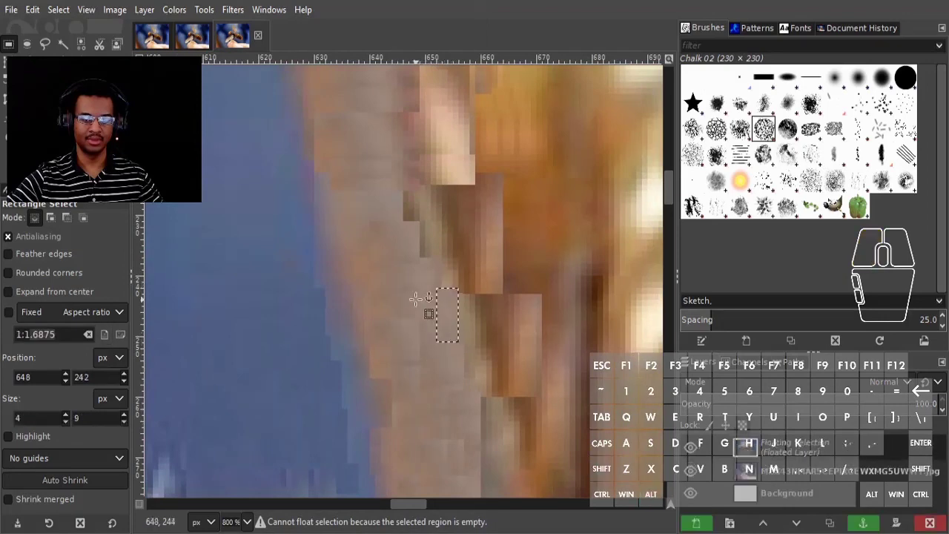
{"action": "left_click", "coordinate": [416, 302]}
Cover the next dark notches farther up the band's inner edge with small patches copied from the grey area beside them.
{"action": "middle_click", "coordinate": [392, 261]}
{"action": "left_click_drag", "start_coordinate": [393, 268], "coordinate": [431, 334]}
{"action": "mouse_move", "coordinate": [412, 300]}
{"action": "left_mouse_down"}
{"action": "mouse_move", "coordinate": [446, 288]}
{"action": "mouse_move", "coordinate": [440, 343]}
{"action": "mouse_move", "coordinate": [459, 336]}
{"action": "left_mouse_up"}
{"action": "left_click", "coordinate": [407, 300]}
{"action": "left_click", "coordinate": [436, 329]}
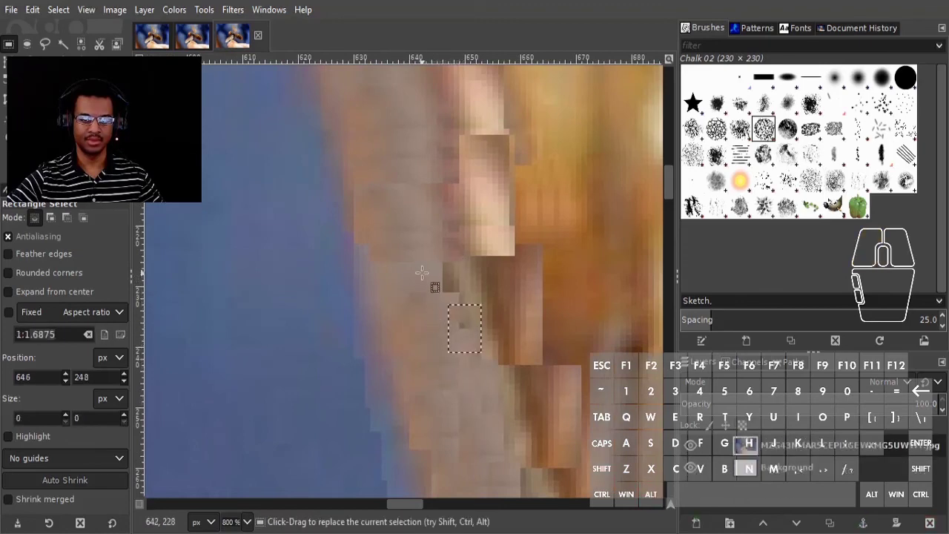
{"action": "mouse_move", "coordinate": [422, 271]}
{"action": "left_mouse_down"}
{"action": "mouse_move", "coordinate": [464, 318]}
{"action": "mouse_move", "coordinate": [427, 275]}
{"action": "left_mouse_up"}
{"action": "left_click", "coordinate": [447, 384]}
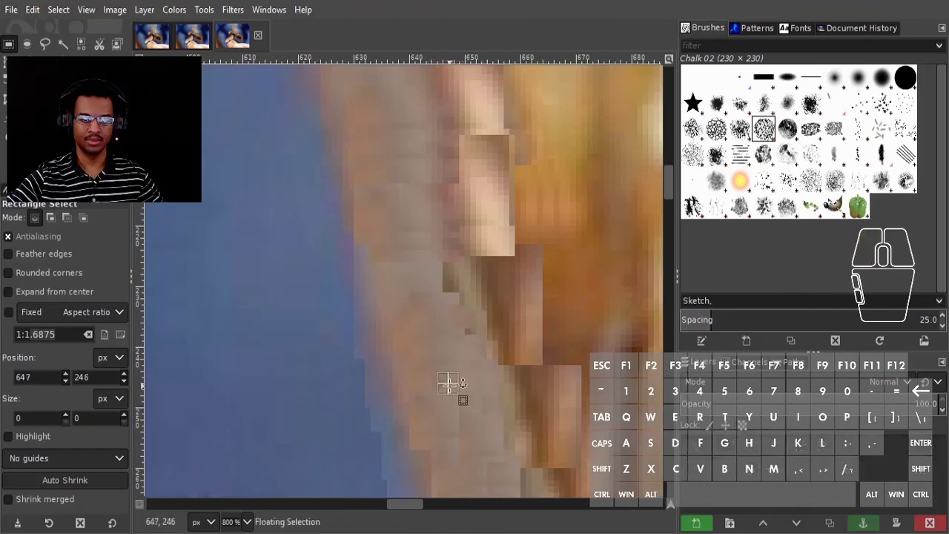
Smooth the remaining dark blocks along the grey band's inner edge with two more small copied patches.
{"action": "left_click", "coordinate": [443, 317]}
{"action": "mouse_move", "coordinate": [459, 348]}
{"action": "left_mouse_down"}
{"action": "mouse_move", "coordinate": [456, 339]}
{"action": "mouse_move", "coordinate": [473, 345]}
{"action": "left_mouse_up"}
{"action": "left_click", "coordinate": [404, 320]}
{"action": "left_click_drag", "start_coordinate": [414, 263], "coordinate": [443, 321]}
{"action": "left_click_drag", "start_coordinate": [424, 289], "coordinate": [439, 302]}
{"action": "left_click", "coordinate": [449, 351]}
Inspect the retouched wing and the whole hornet, and compare the result with the other two open versions of the photo.
{"action": "scroll", "coordinate": [461, 335], "scroll_direction": "down", "scroll_amount": 7}
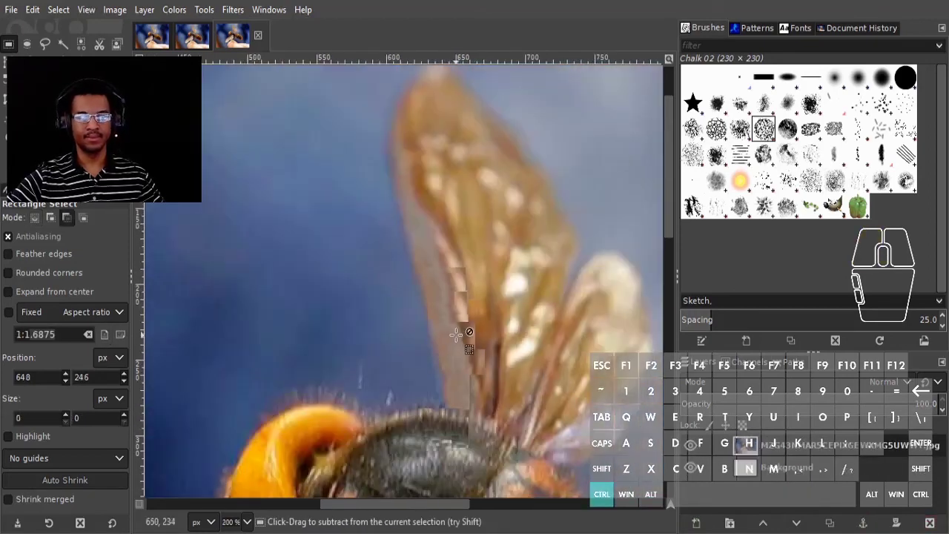
{"action": "left_click_drag", "start_coordinate": [551, 378], "coordinate": [495, 180]}
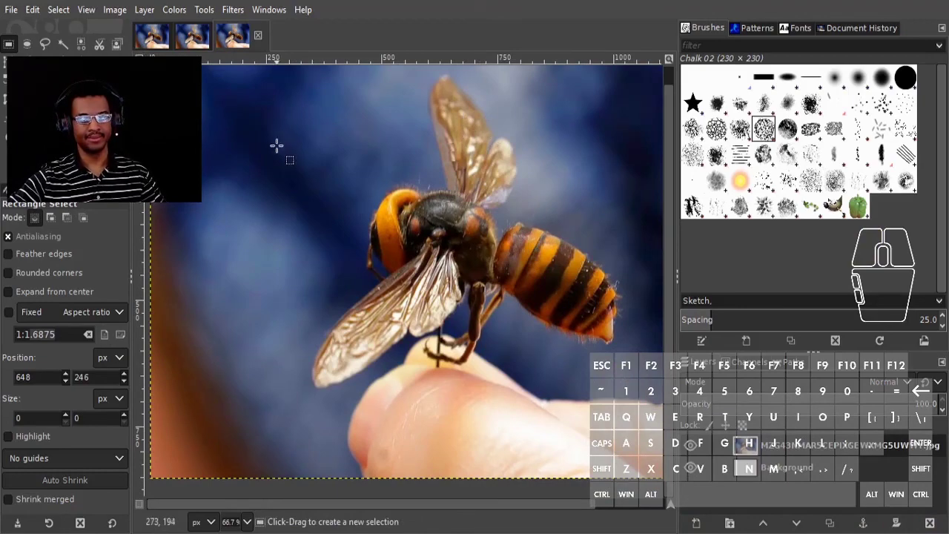
{"action": "scroll", "coordinate": [391, 210], "scroll_direction": "up", "scroll_amount": 5}
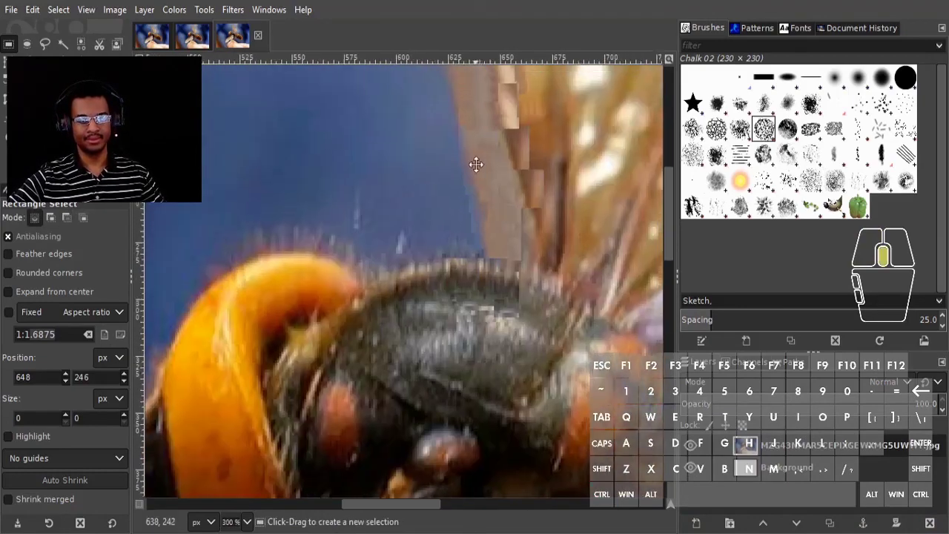
{"action": "scroll", "coordinate": [222, 374], "scroll_direction": "down", "scroll_amount": 5, "text": "ctrl"}
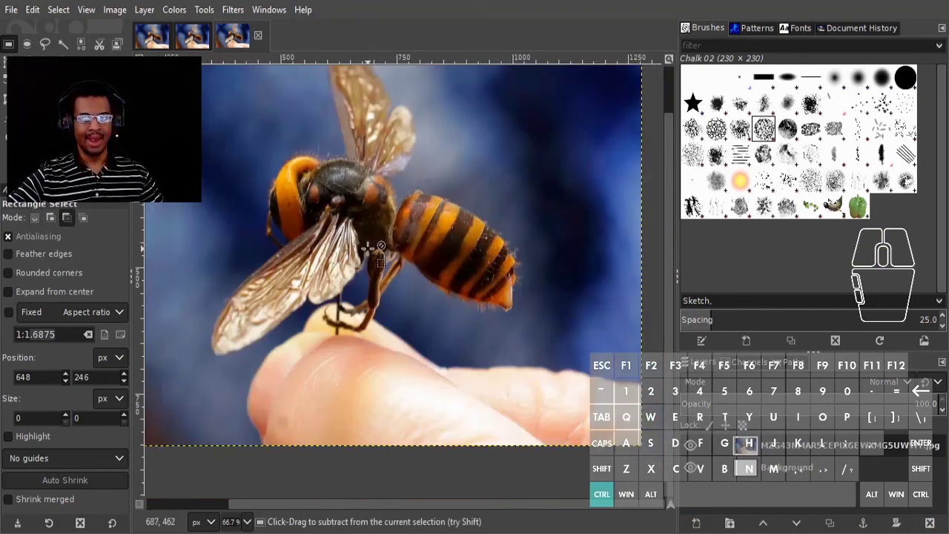
{"action": "left_click_drag", "start_coordinate": [455, 139], "coordinate": [480, 174]}
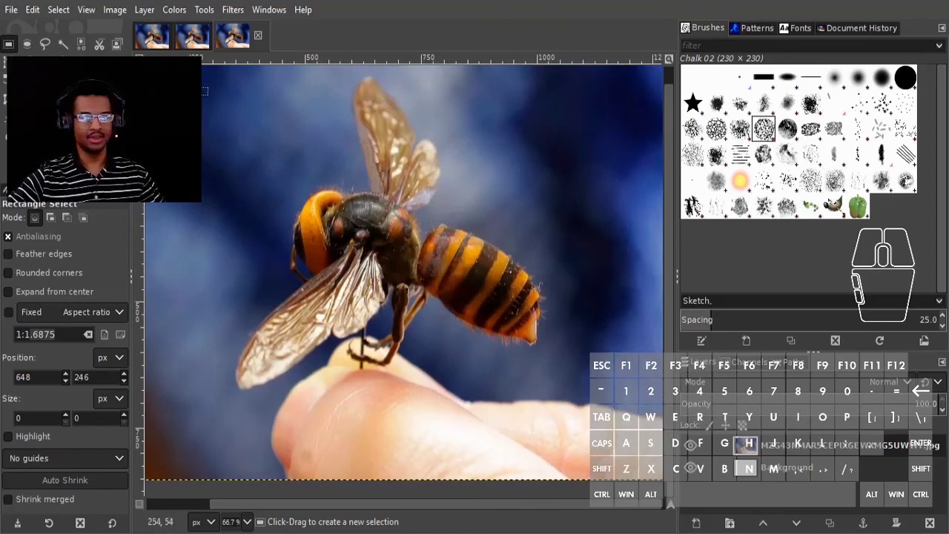
{"action": "left_click", "coordinate": [181, 37]}
{"action": "left_click", "coordinate": [152, 35]}
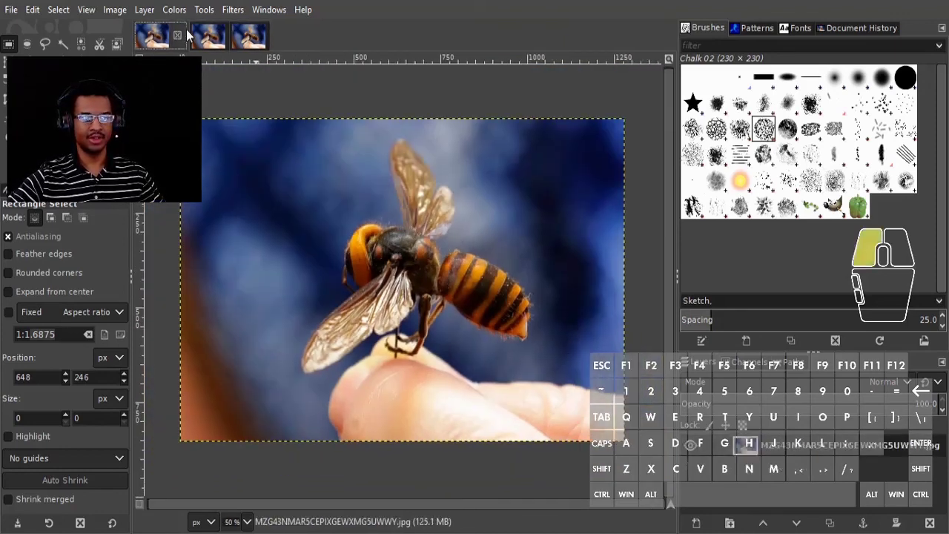
{"action": "left_click", "coordinate": [210, 38]}
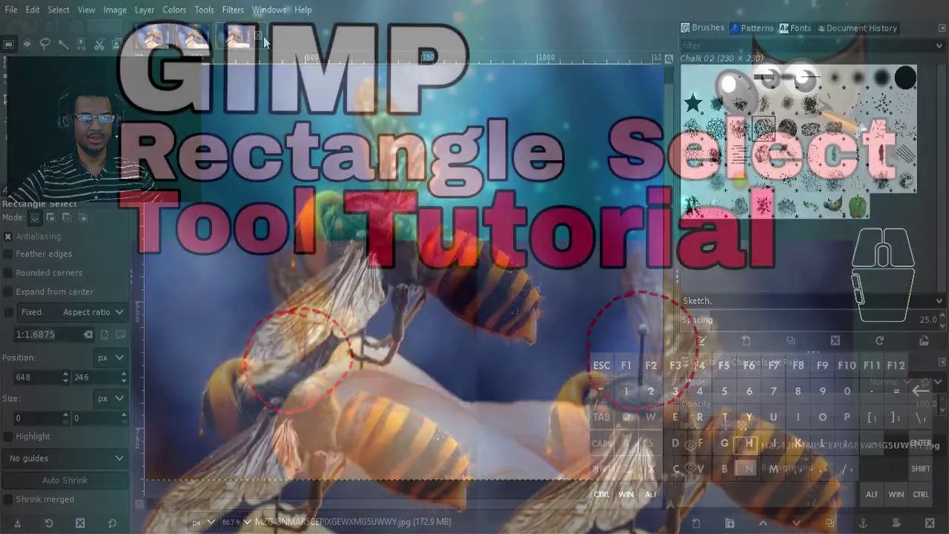